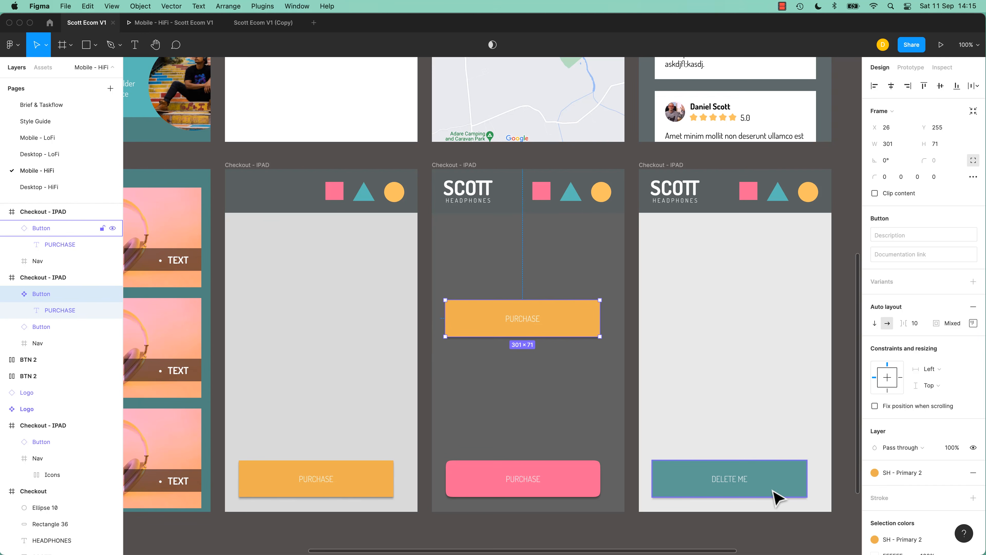
Make the PURCHASE label inside the orange main button component bold.
double_click(533, 318)
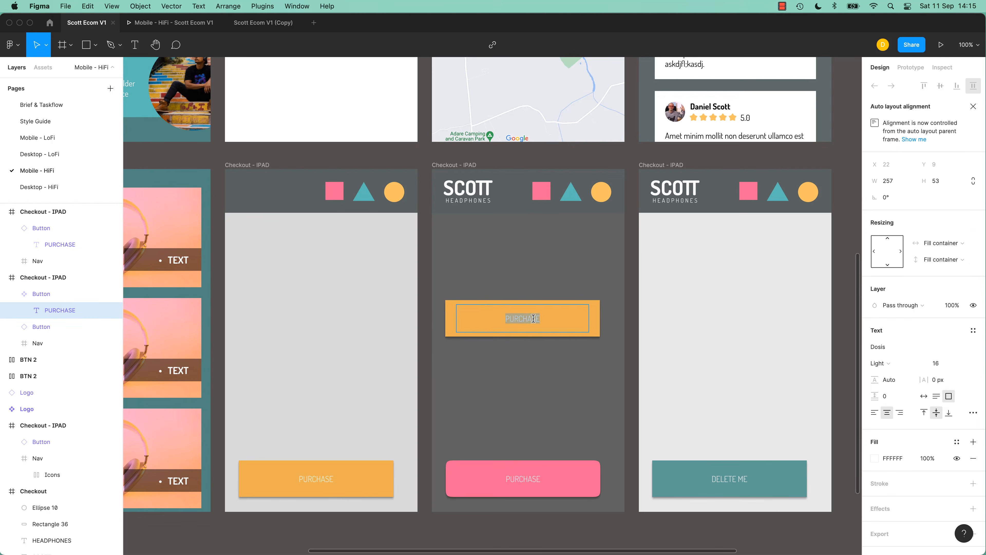
key("super+b")
key("Escape")
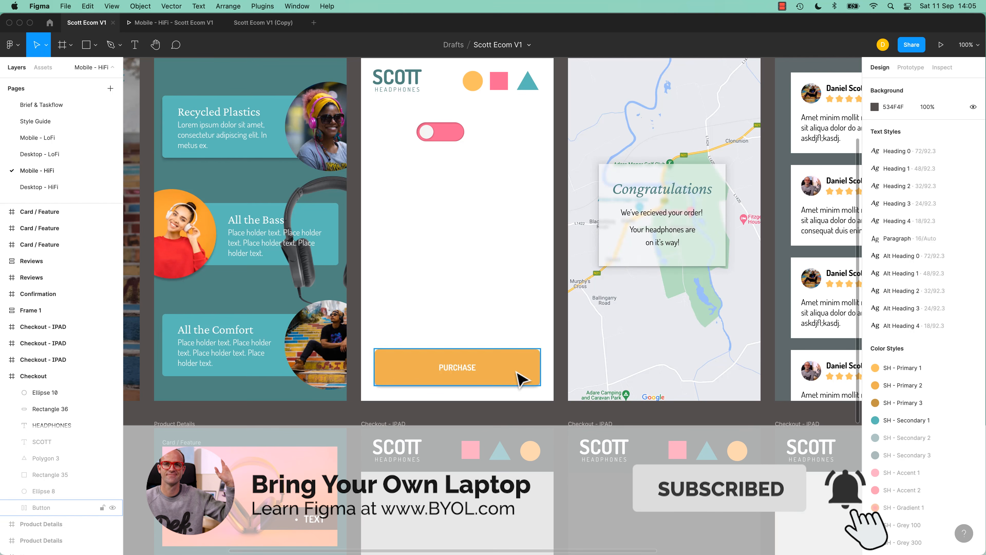
Turn the Checkout frame's PURCHASE button into a component and show it among the local components under Checkout.
left_click(524, 379)
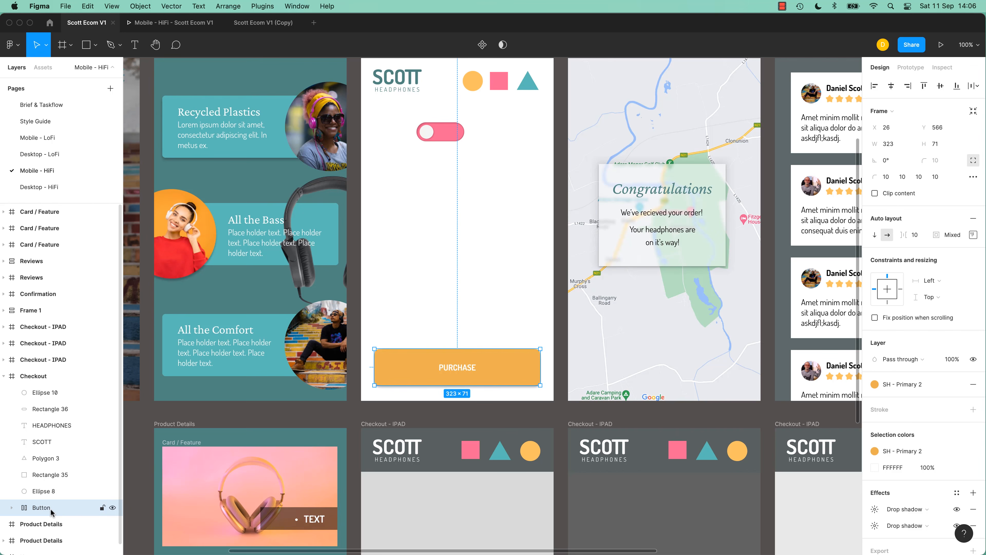
left_click(484, 46)
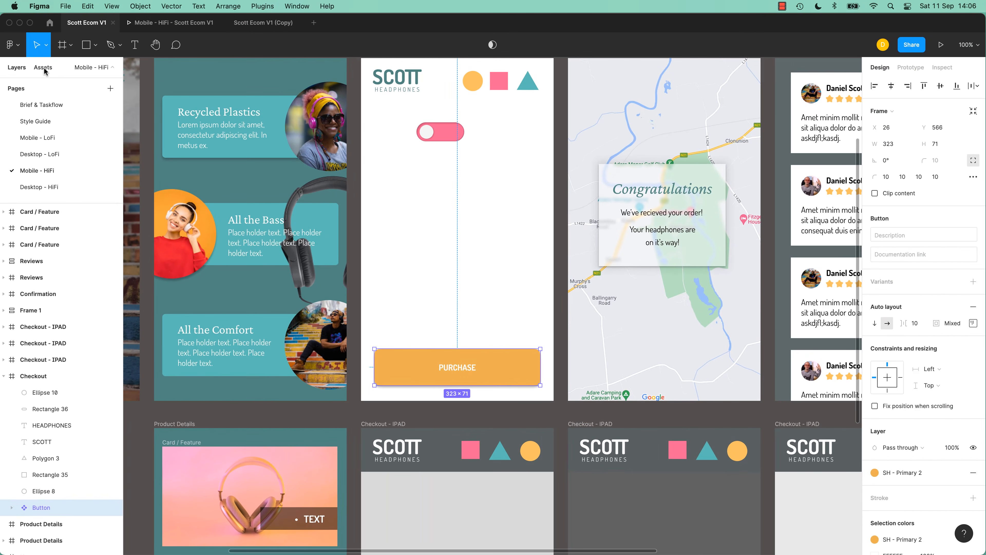
left_click(44, 67)
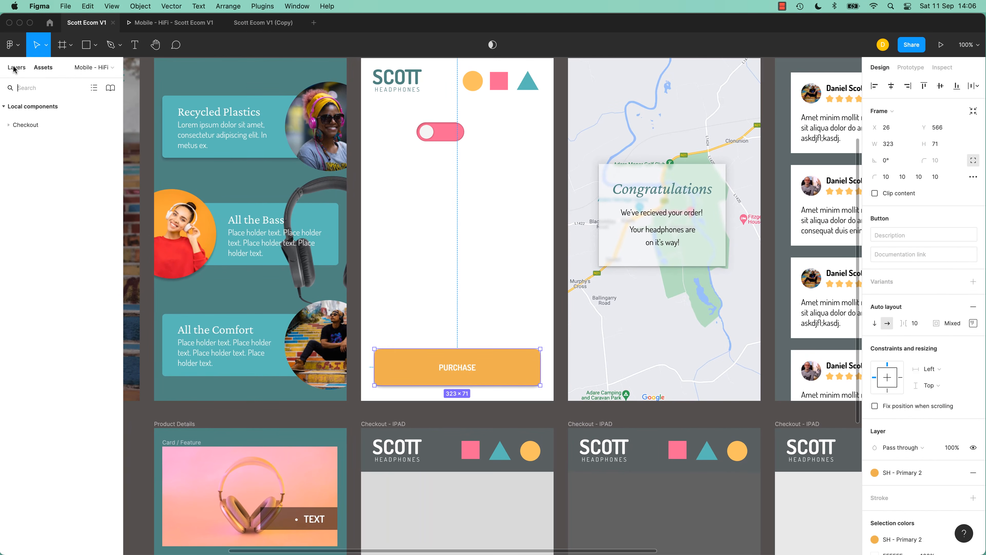
left_click(15, 67)
left_click(43, 67)
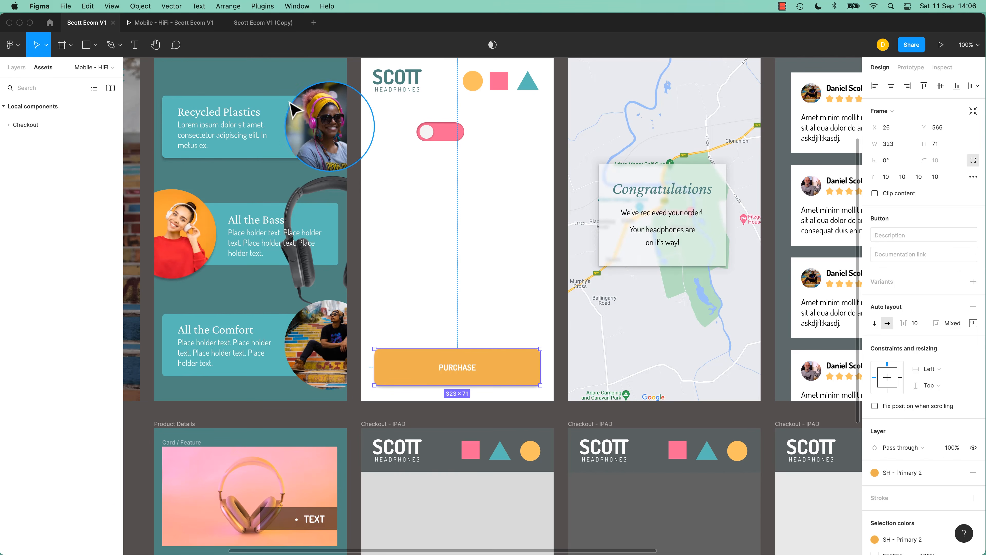
left_click(9, 125)
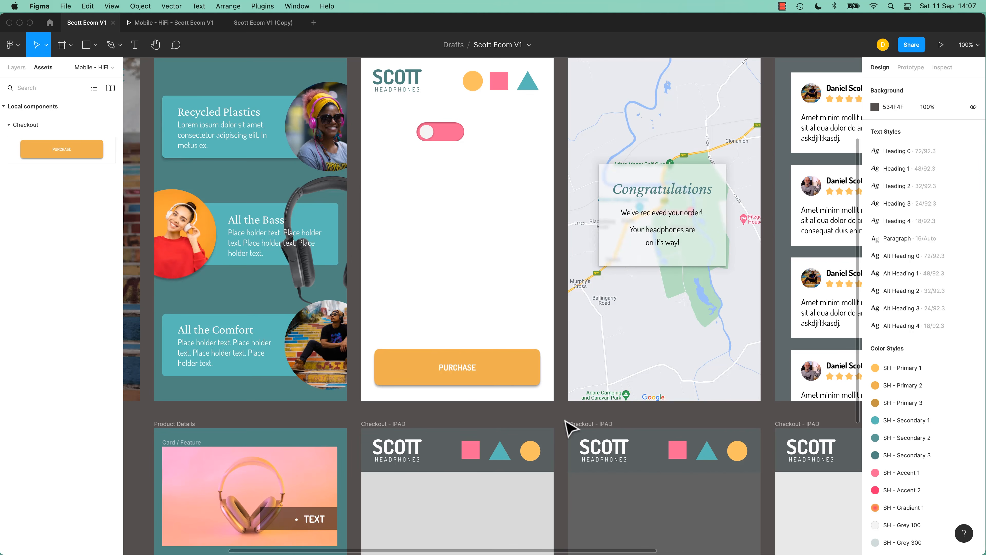
Replace the pale PURCHASE button on the lightest Checkout - IPAD frame with an instance of the Button component in the same spot.
key("space")
left_click_drag(565, 415, 415, 76)
left_click_drag(552, 259, 397, 269)
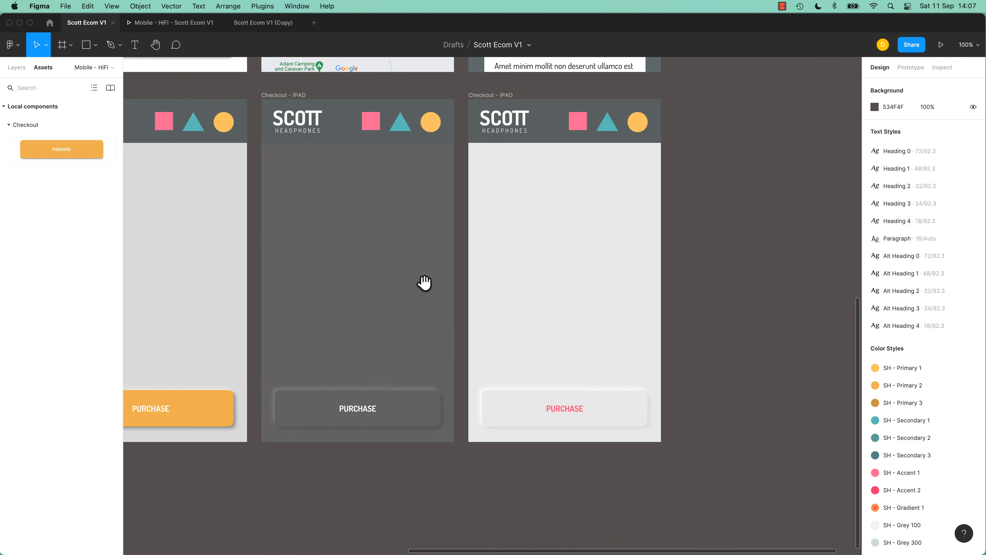
left_click_drag(786, 420, 603, 468)
key("Delete")
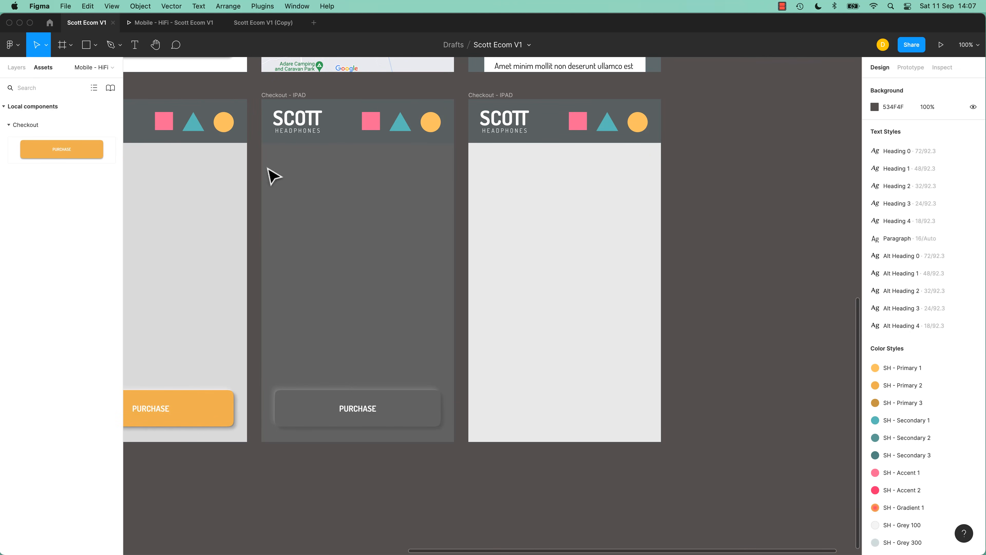
left_click_drag(78, 155, 615, 422)
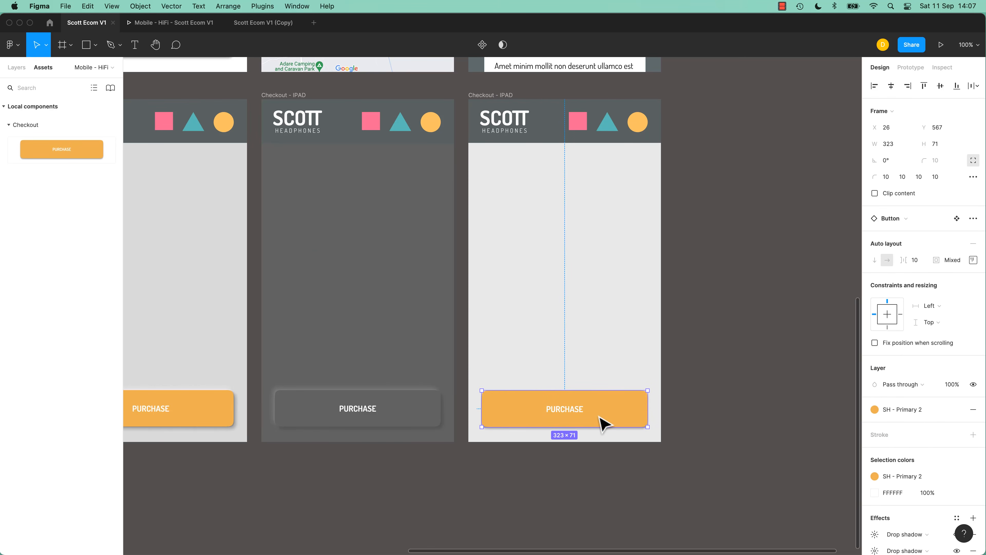
Select the main button on the Checkout frame and its new instance in turn to compare their properties.
key("space")
left_click_drag(399, 227, 594, 366)
left_click(400, 189)
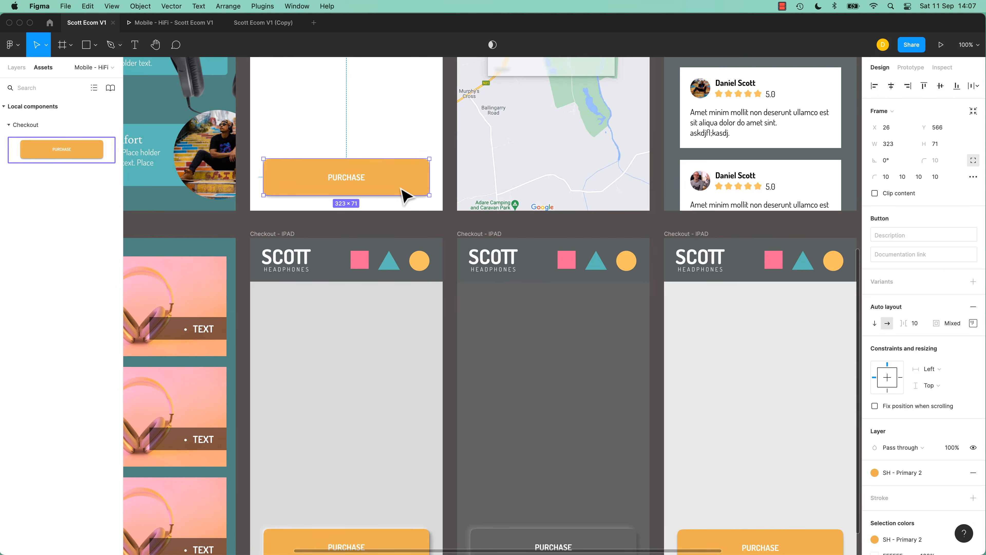
key("space")
left_click_drag(647, 415, 418, 295)
left_click(583, 436)
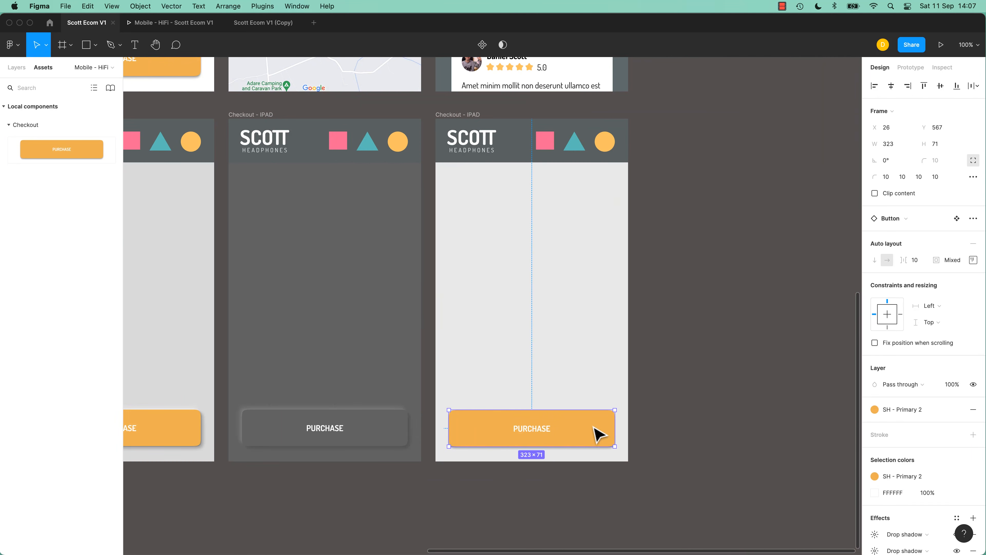
Move the old PURCHASE buttons of the mid-grey and dark Checkout - IPAD frames onto the empty canvas below.
key("space")
left_click_drag(394, 419, 531, 341)
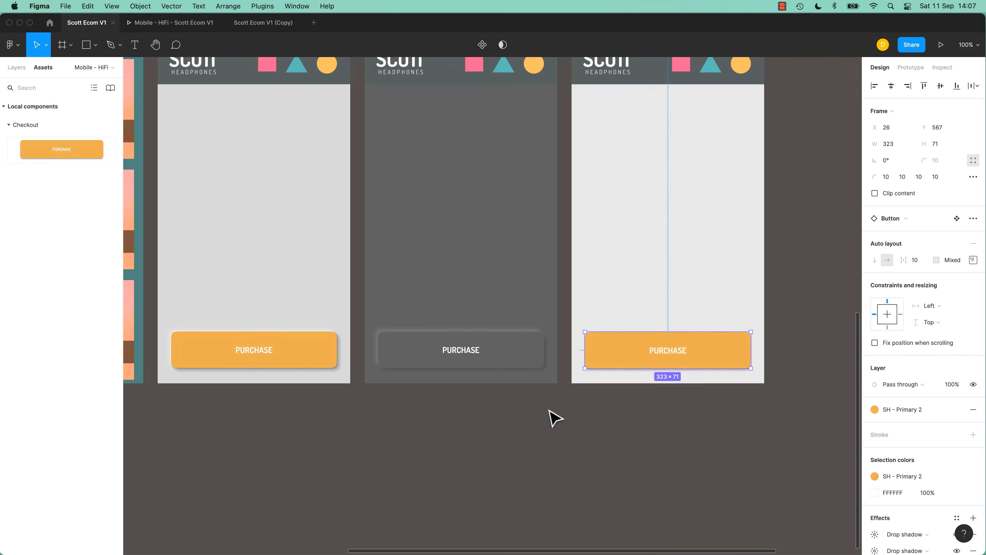
left_click(550, 411)
left_click(509, 357)
left_click(324, 348, "shift")
left_click_drag(324, 348, 319, 529)
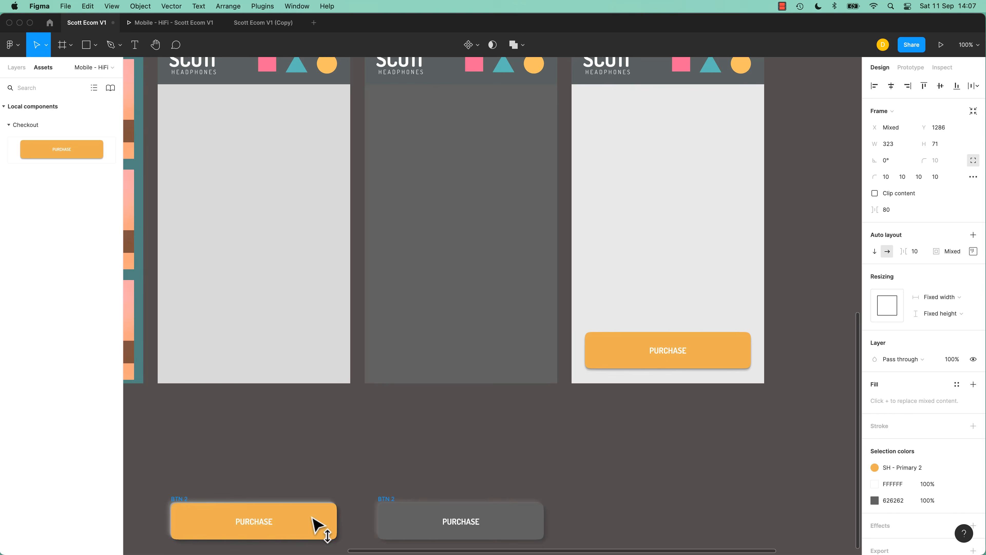
Place copies of the Button instance near the foot of the dark and mid-grey Checkout - IPAD frames.
key("space")
left_click_drag(465, 416, 541, 484)
left_click_drag(800, 425, 602, 430)
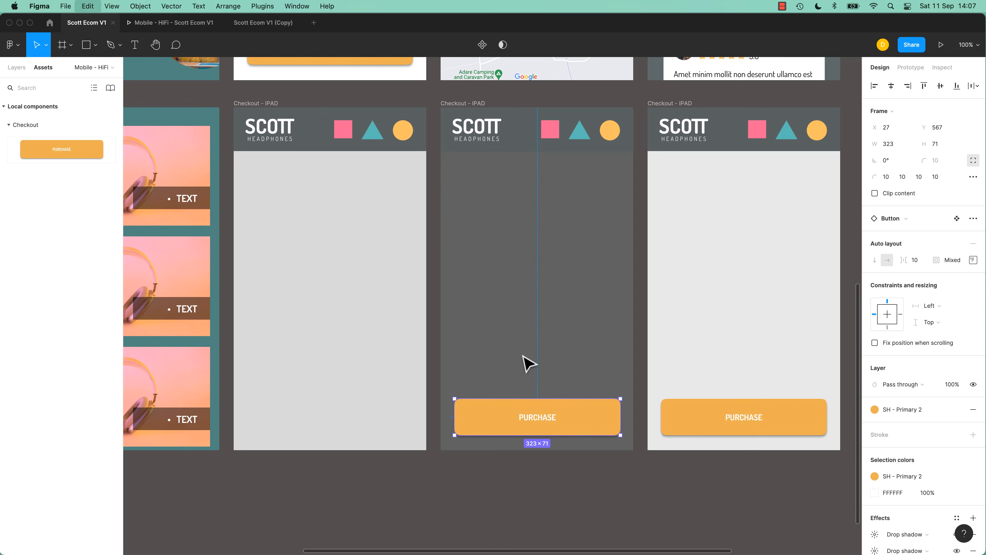
left_click(273, 104)
key("super+v")
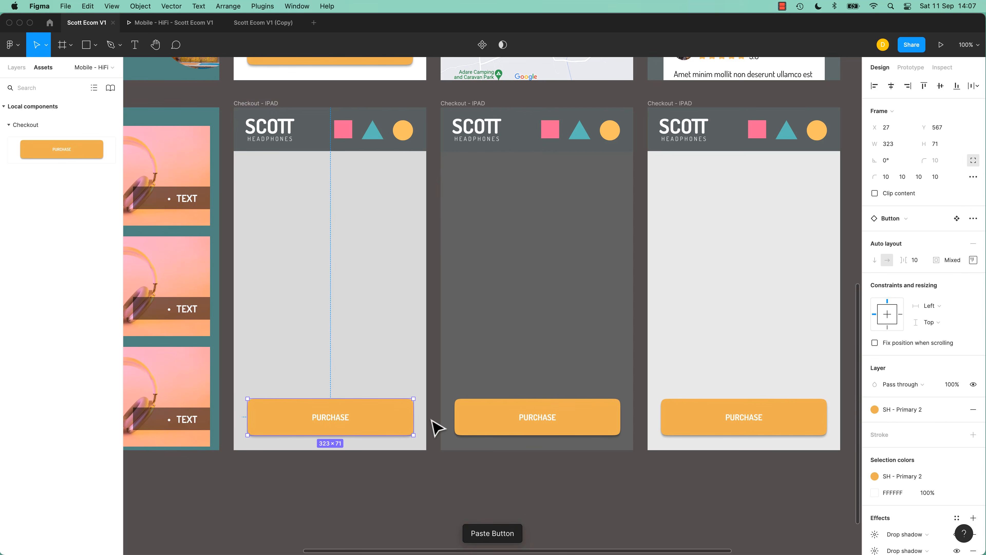
Inspect the Button instances, the main component on the Checkout frame and how they are marked among the layers.
left_click(477, 429)
left_click(705, 432)
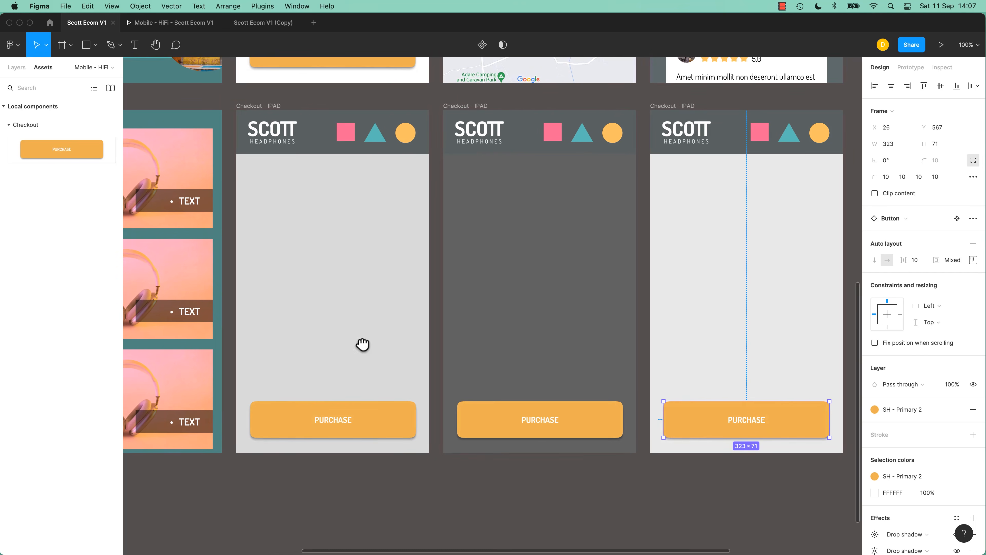
scroll(388, 342, "up", 2)
left_click(431, 96)
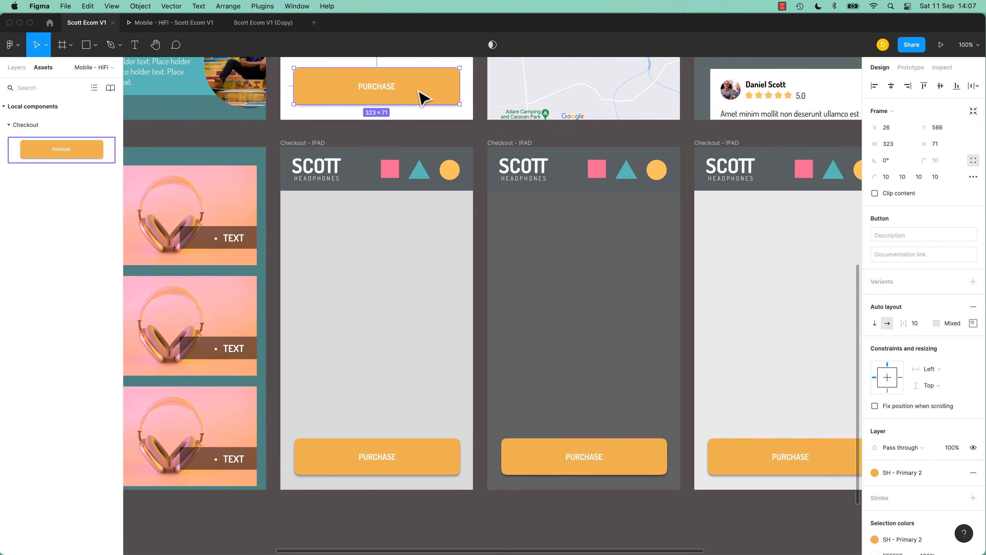
left_click(19, 68)
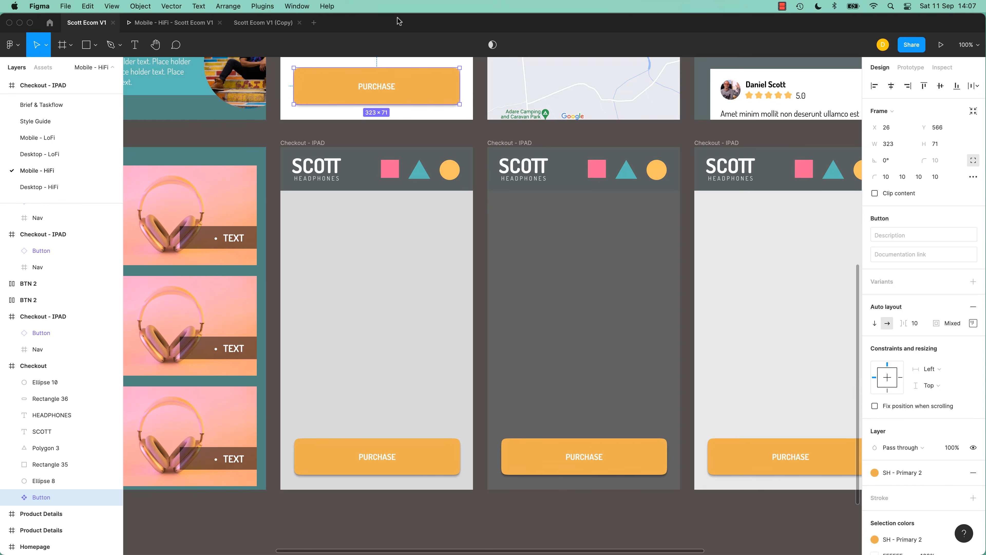
Try narrowing the main button component to 255 px wide, and return its width to 323 px.
left_click_drag(456, 87, 424, 87)
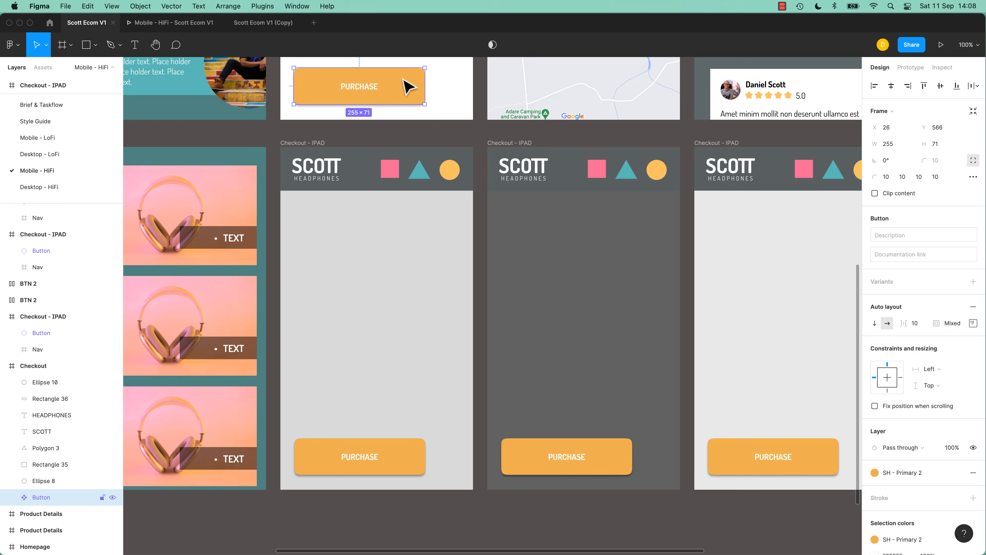
left_click_drag(425, 88, 460, 88)
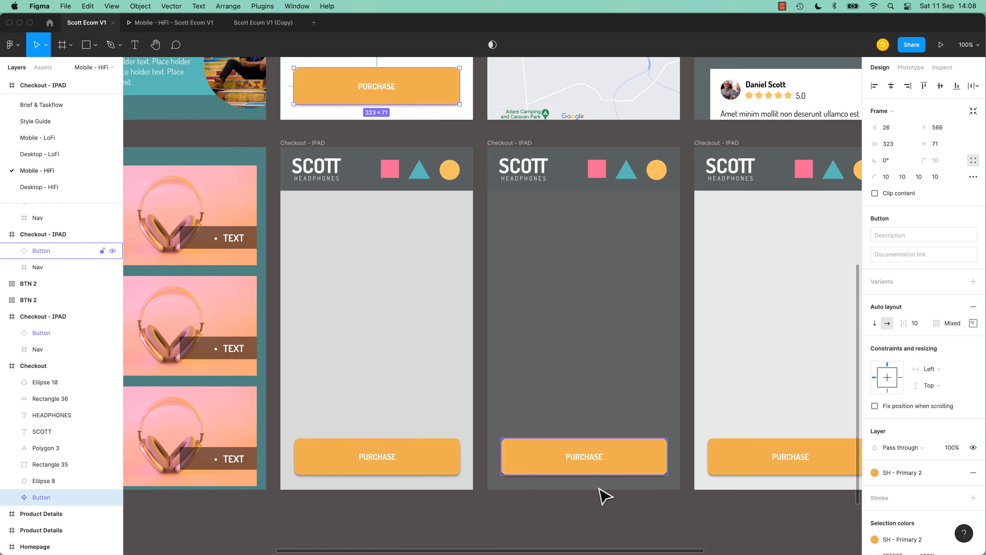
Recolour the Button instance on the dark Checkout - IPAD frame with the SH - Accent 1 style.
left_click(533, 457)
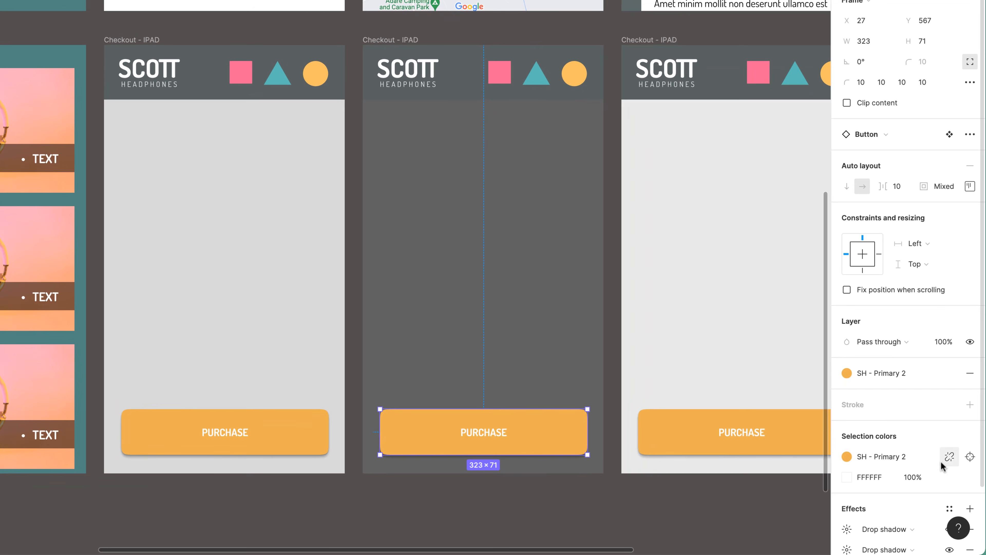
left_click(847, 457)
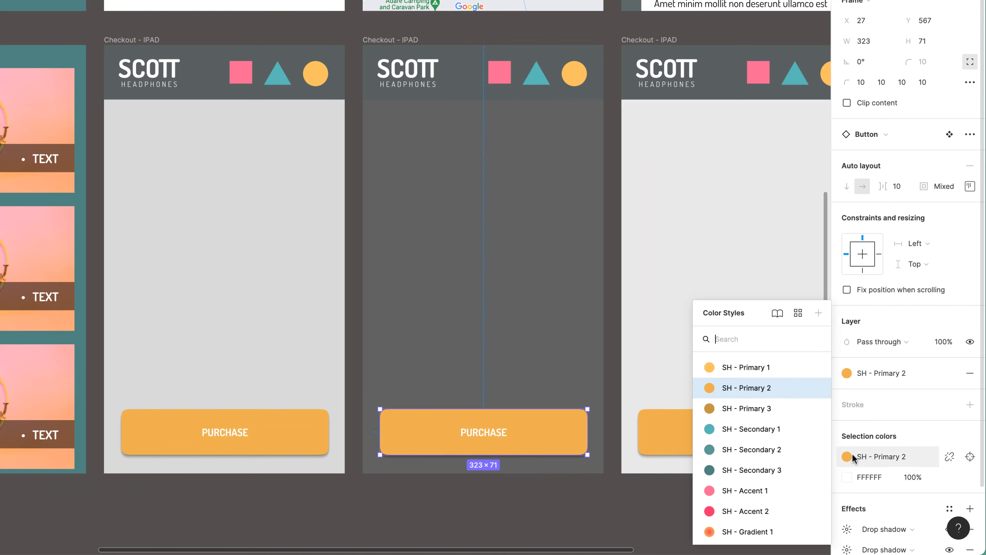
left_click(740, 508)
left_click(560, 501)
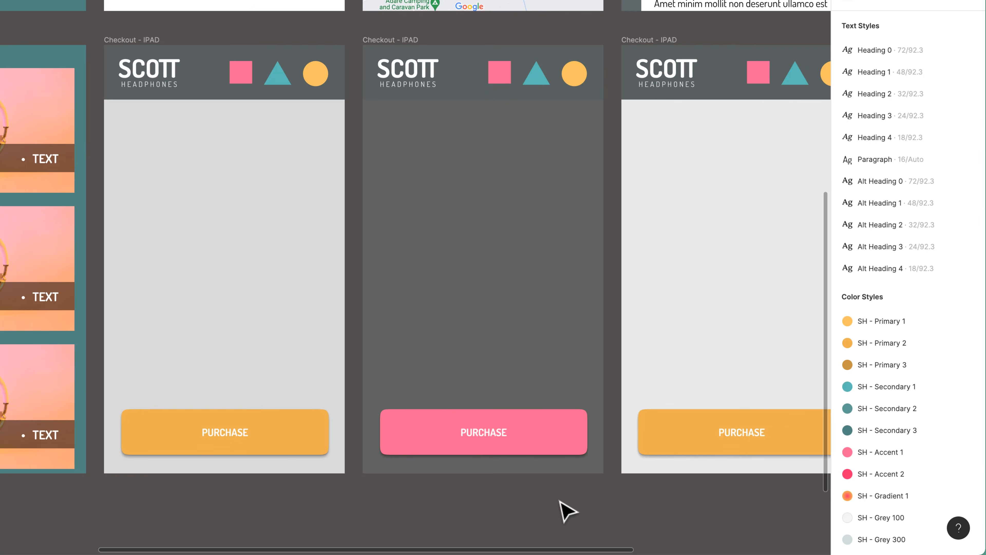
Recolour the Button instance on the lightest Checkout - IPAD frame with the SH - Secondary 2 style.
left_click(660, 443)
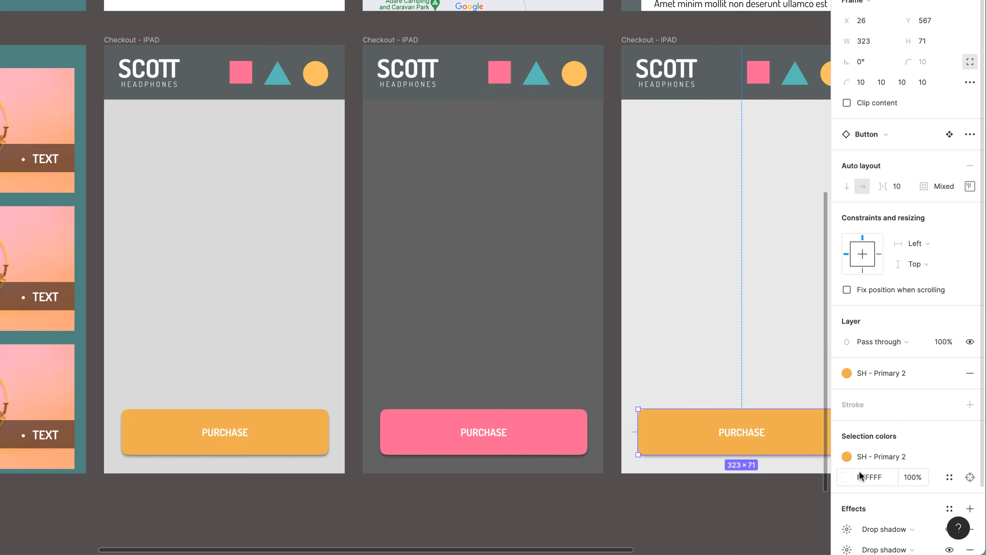
left_click(846, 456)
left_click(733, 448)
left_click(626, 506)
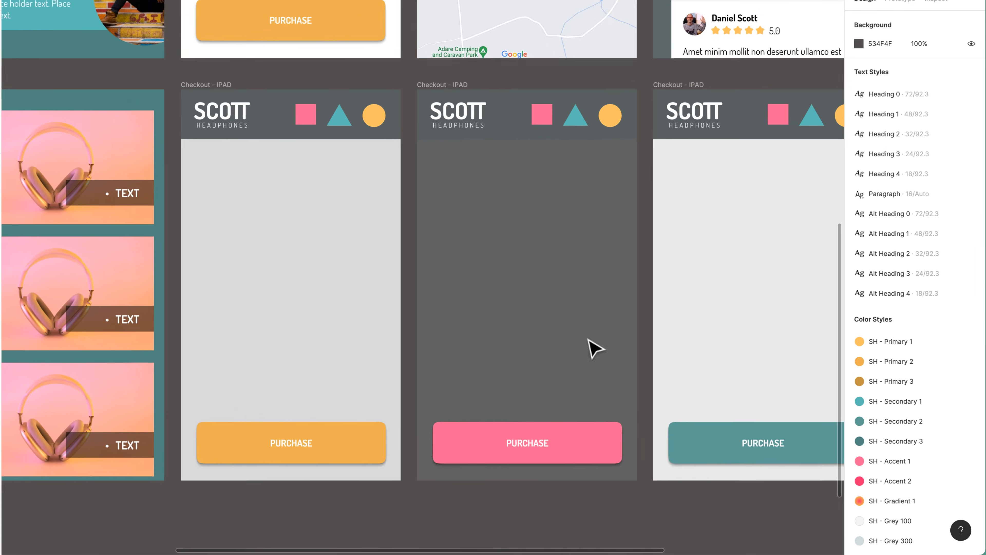
Try narrowing the main button to 235 px with the recoloured instances in place, and return its width to 323 px.
left_click(379, 28)
left_click_drag(386, 25, 334, 25)
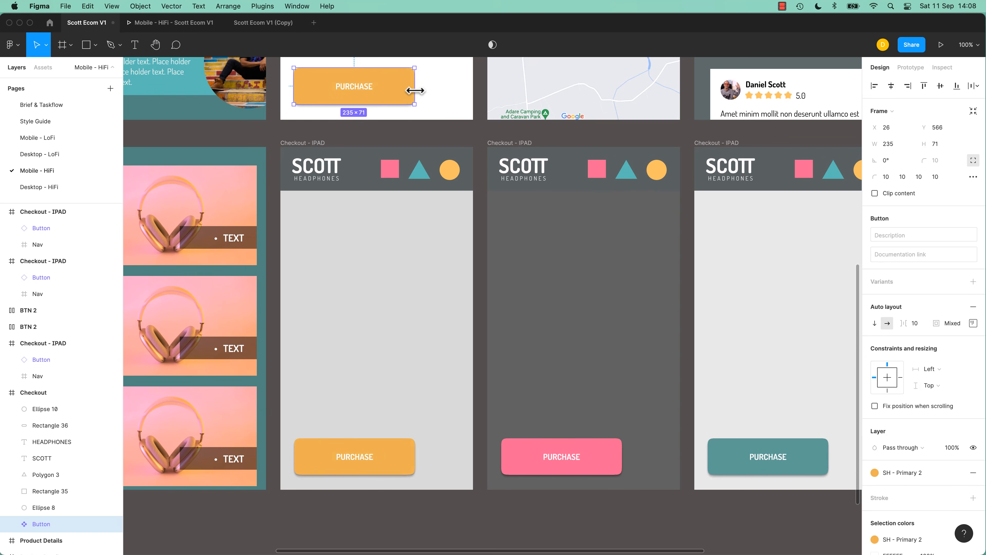
left_click_drag(416, 95, 460, 94)
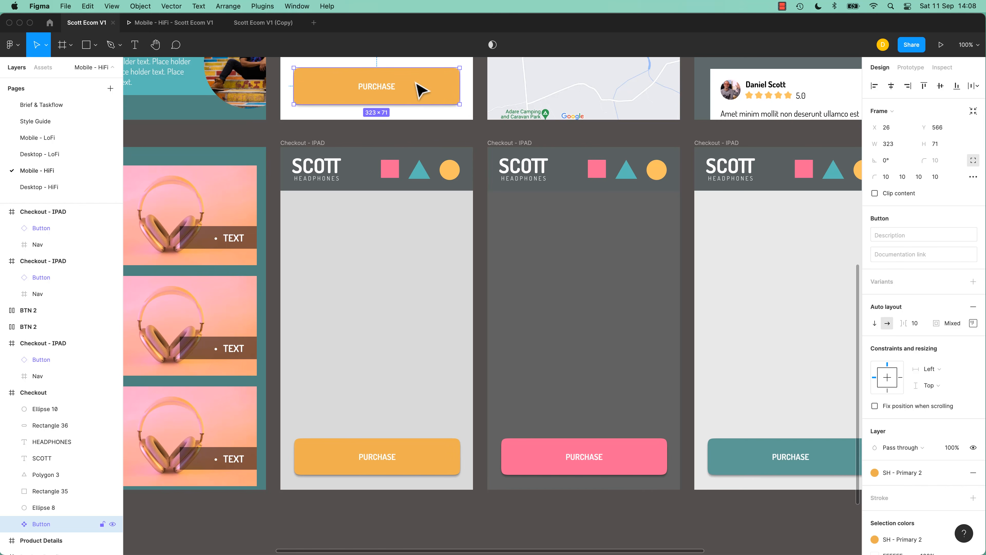
Set the font weight of the main button component's PURCHASE label to Light.
double_click(388, 95)
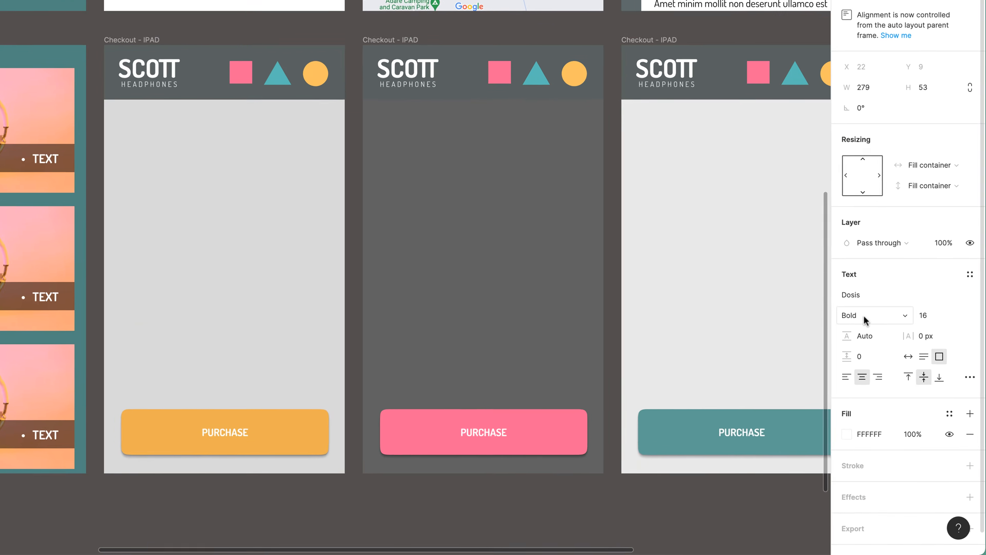
left_click(883, 364)
left_click(880, 251)
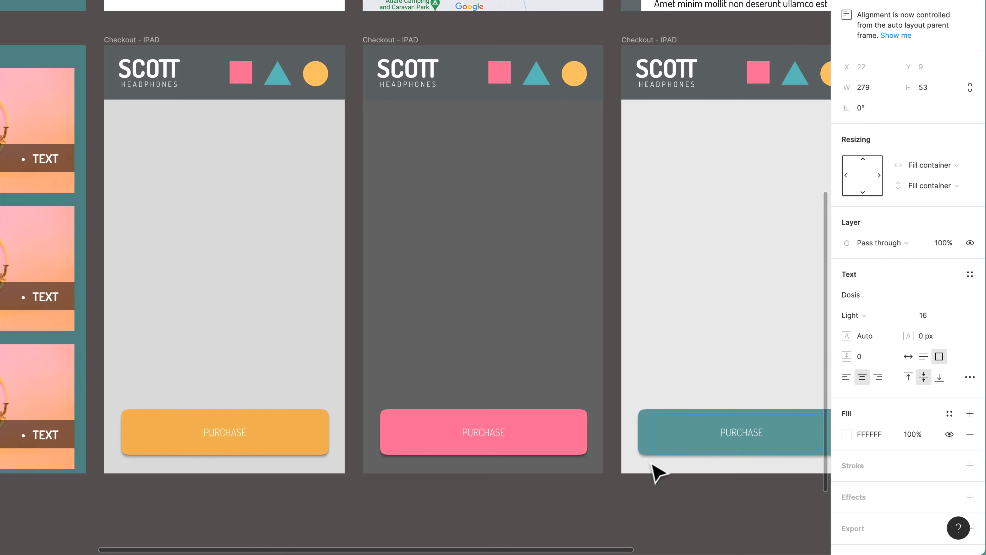
left_click(684, 513)
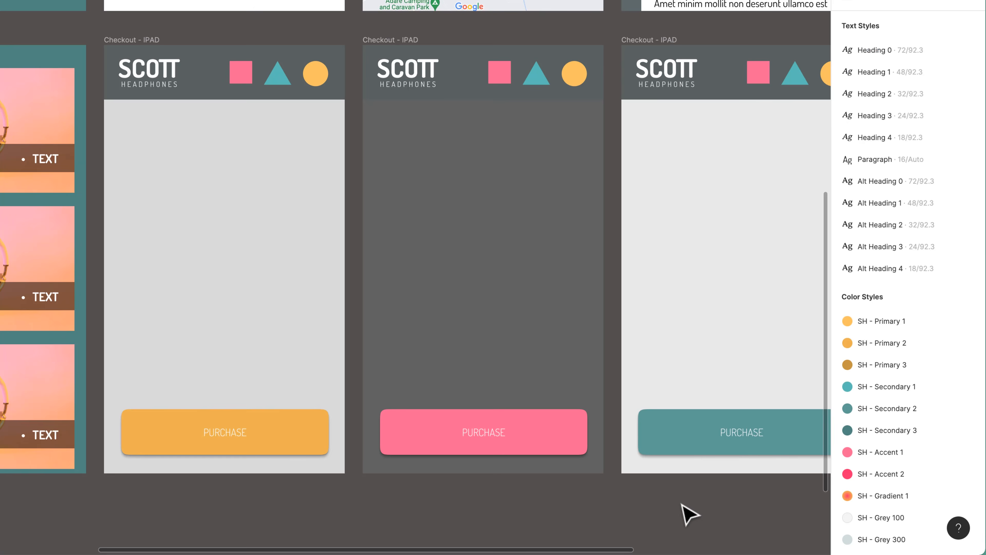
Change the label of the teal Button instance to "Delete" and select that instance.
left_click(740, 437)
double_click(739, 433)
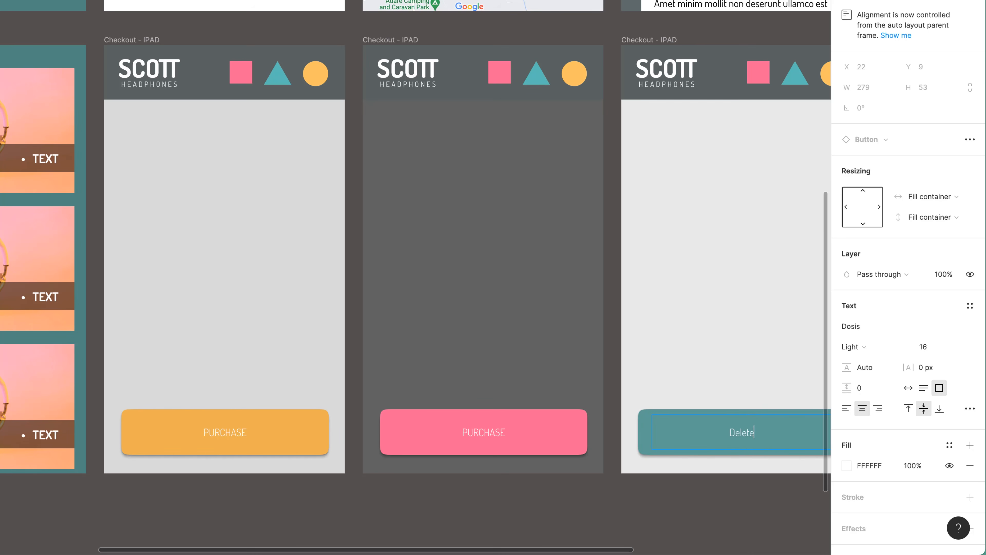
left_click(682, 495)
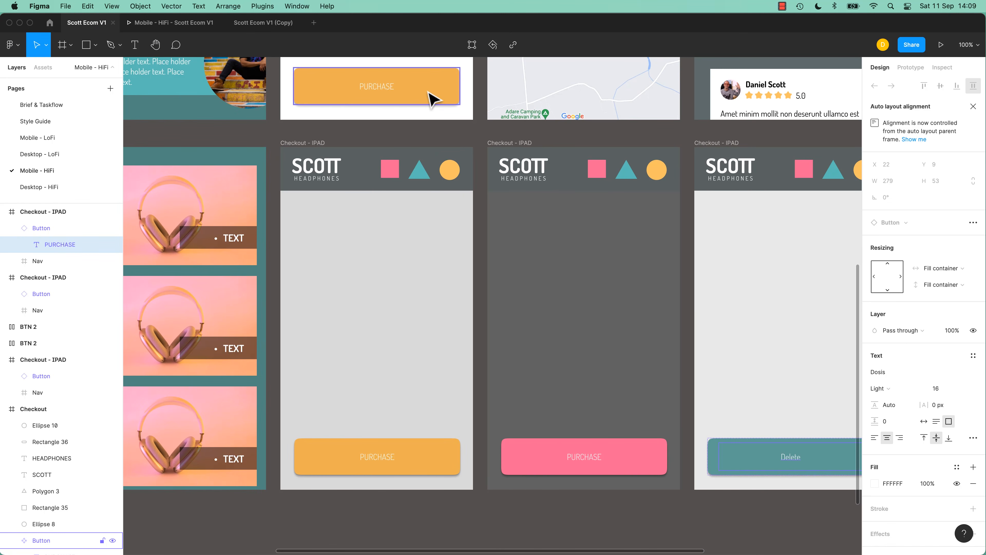
left_click(750, 525)
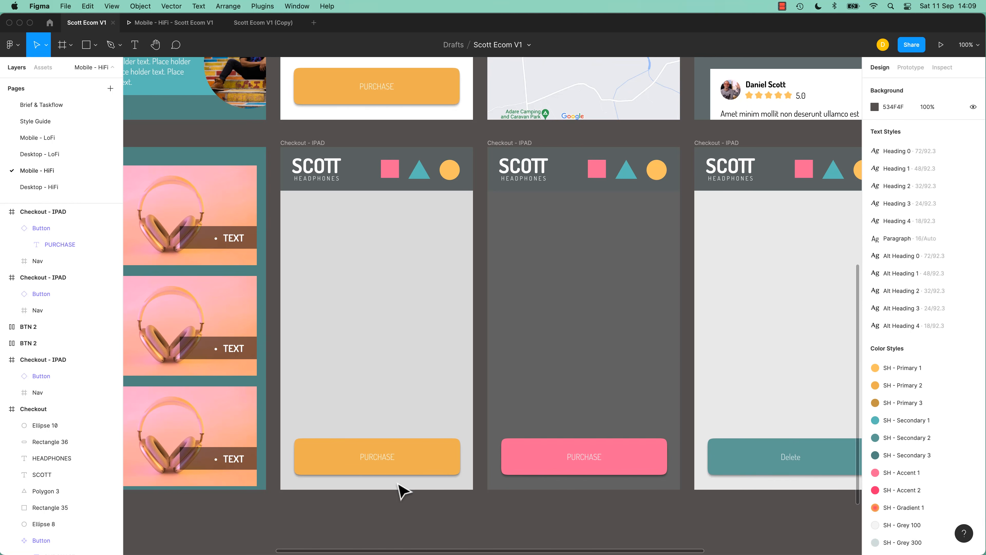
left_click(748, 466)
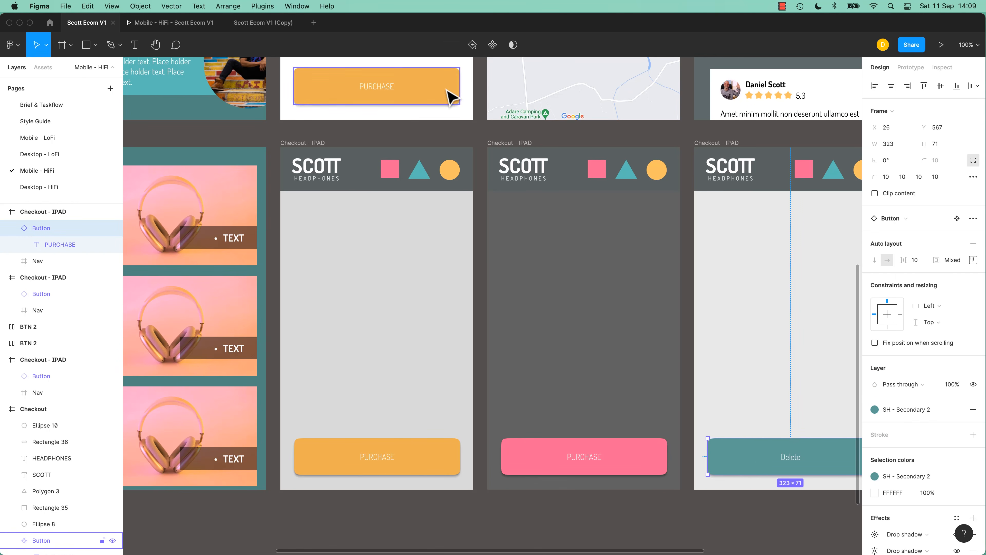
Reset all overrides on the teal Button instance labelled "Delete".
right_click(727, 463)
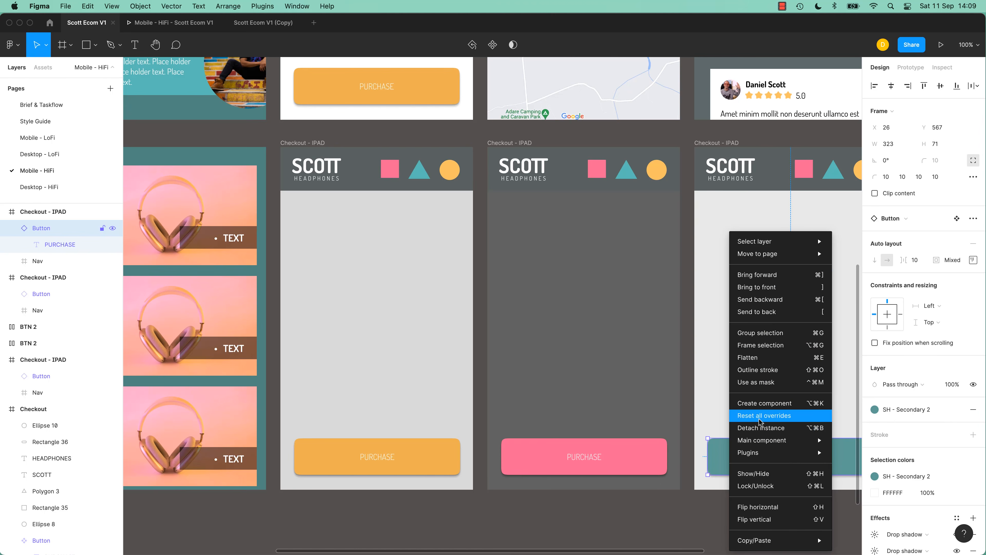
left_click(767, 420)
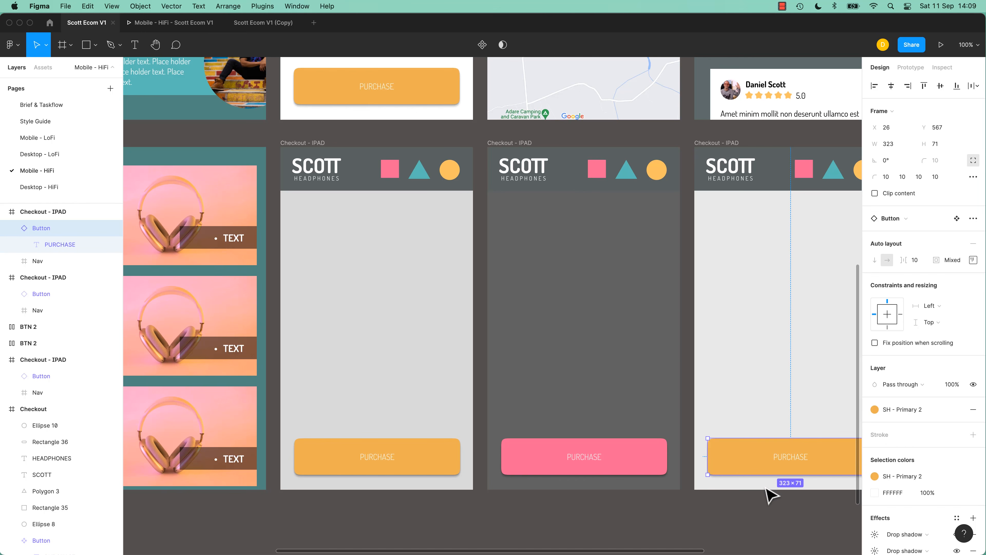
Go from the pink Button instance on the dark Checkout - IPAD frame to its main component.
left_click(612, 458)
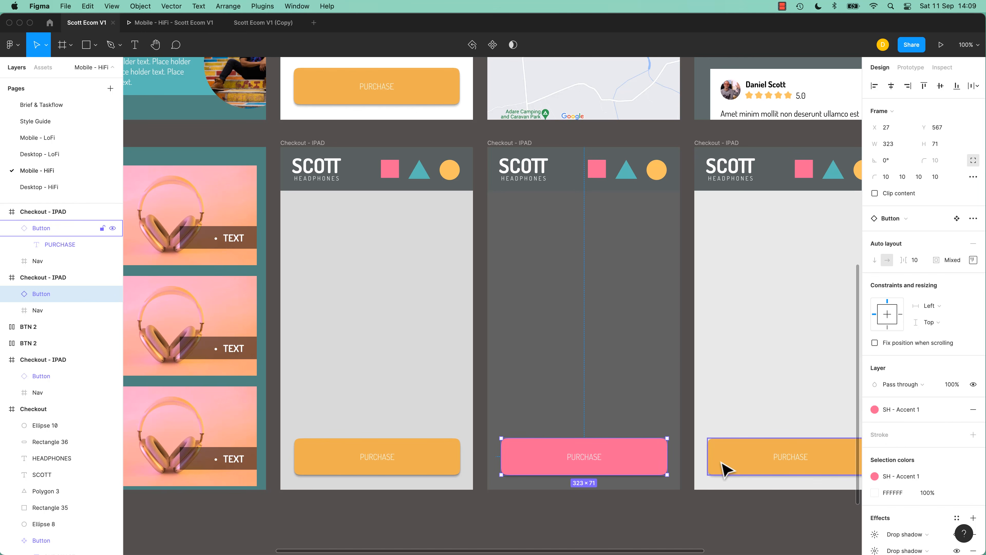
left_click_drag(696, 405, 646, 289)
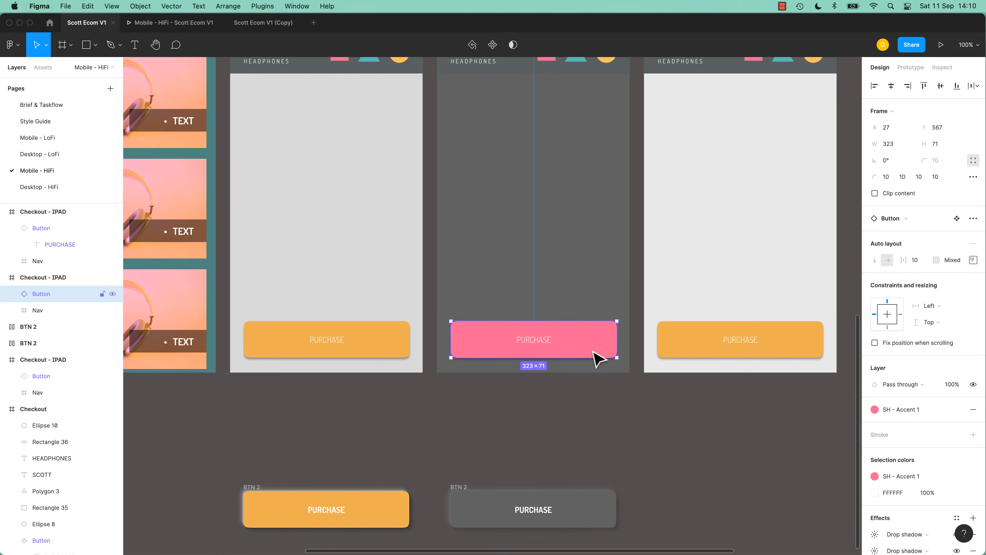
right_click(589, 335)
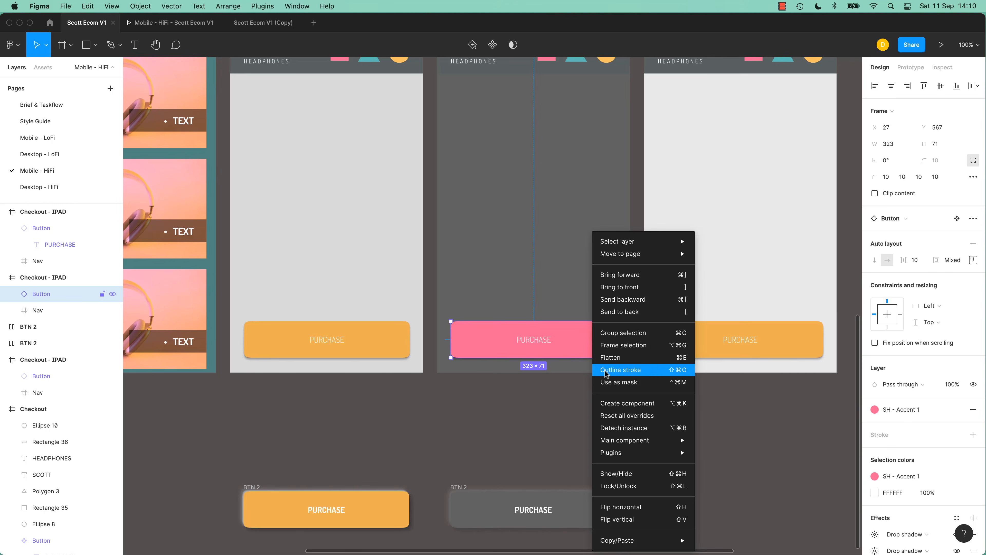
mouse_move(630, 443)
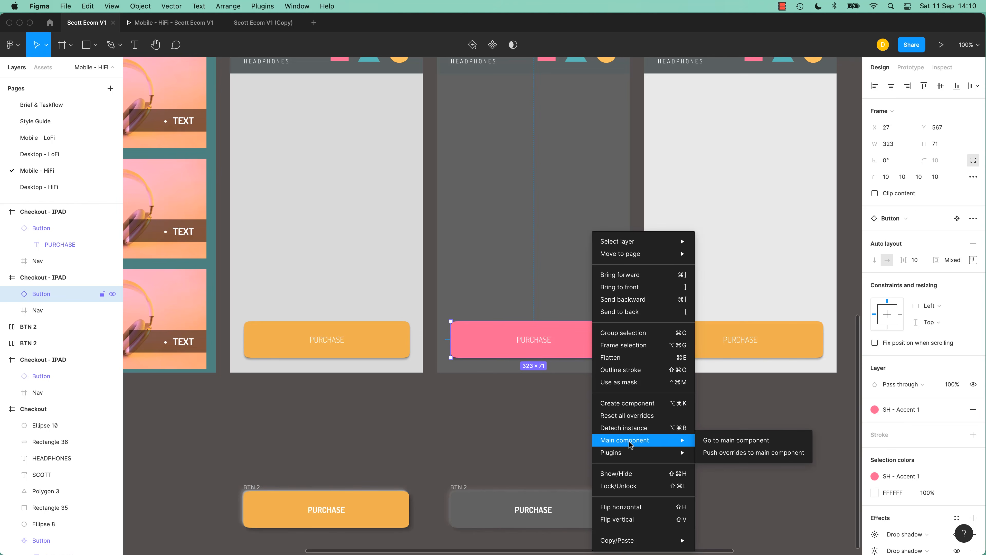
left_click(737, 440)
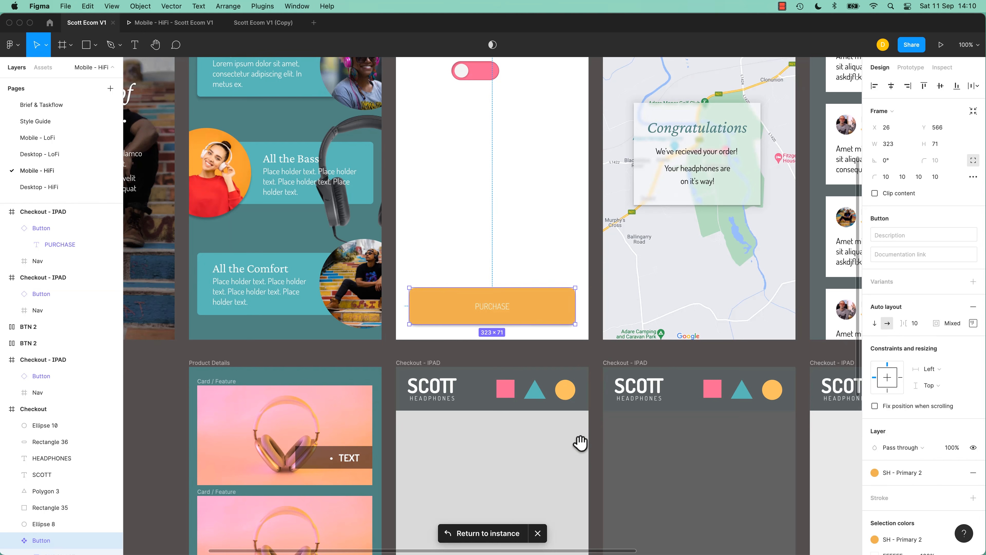
left_click_drag(596, 444, 584, 272)
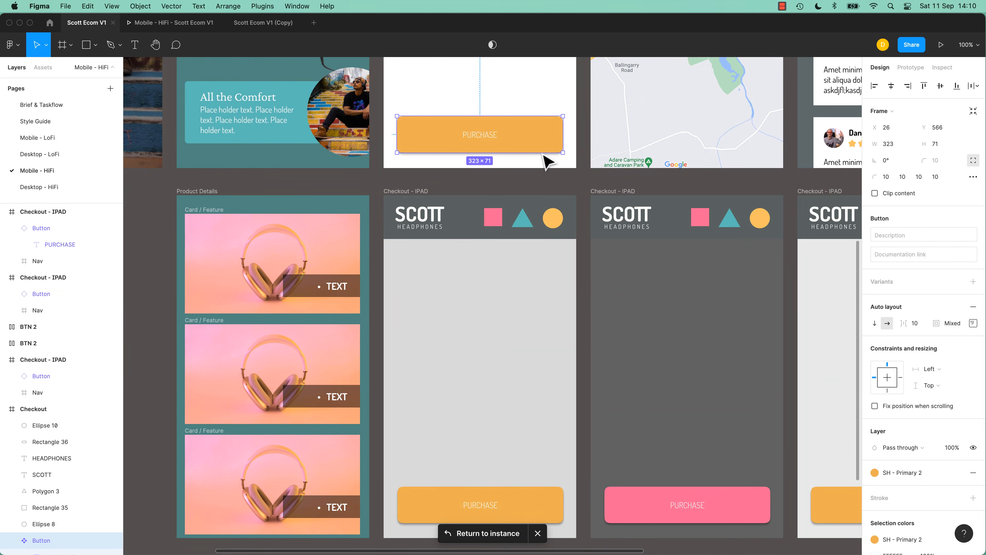
Set all four corner radii of the main Button component to 0.
type("0")
key("Tab")
type("0")
key("Tab")
type("0")
key("Tab")
type("0")
key("Tab")
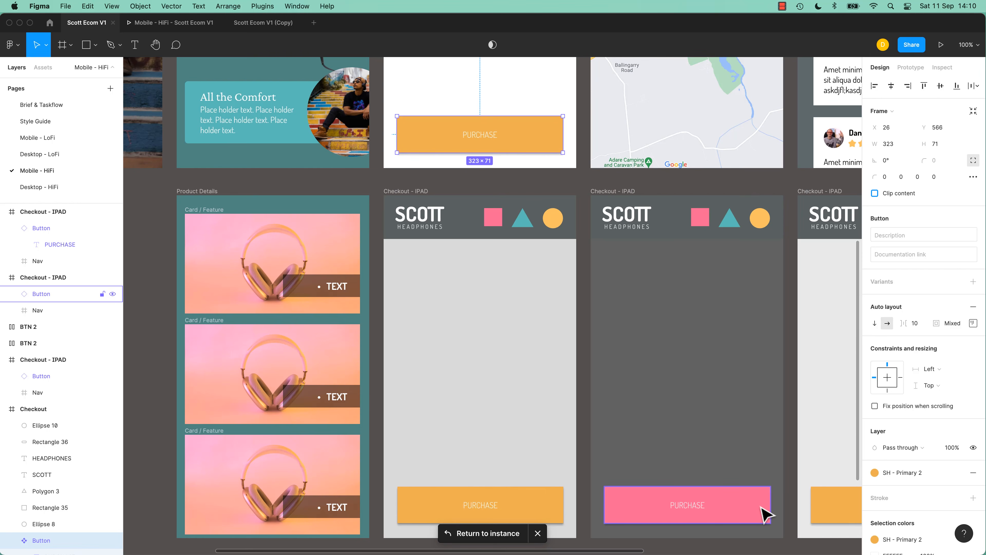
Override the pink Button instance's four corner radii with 10.
left_click(765, 515)
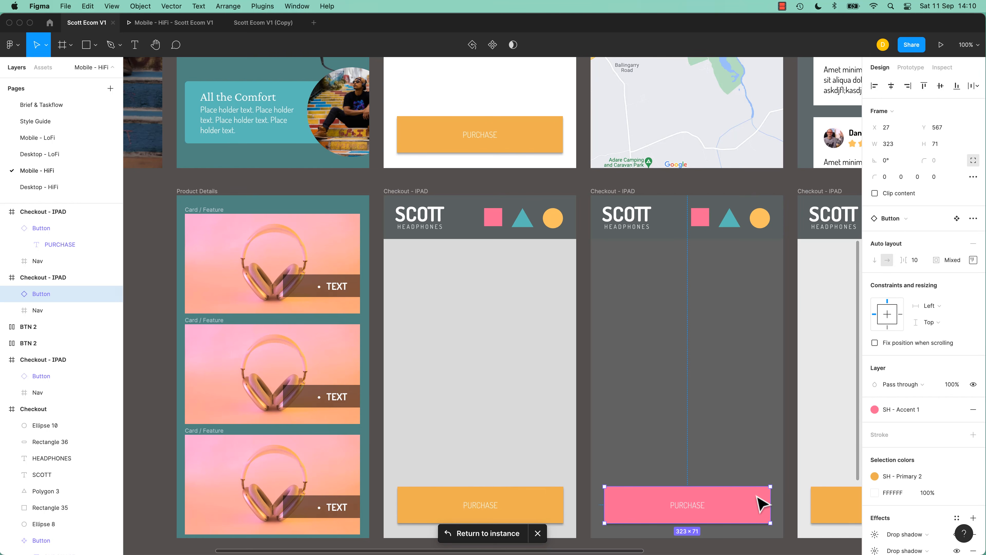
left_click(884, 180)
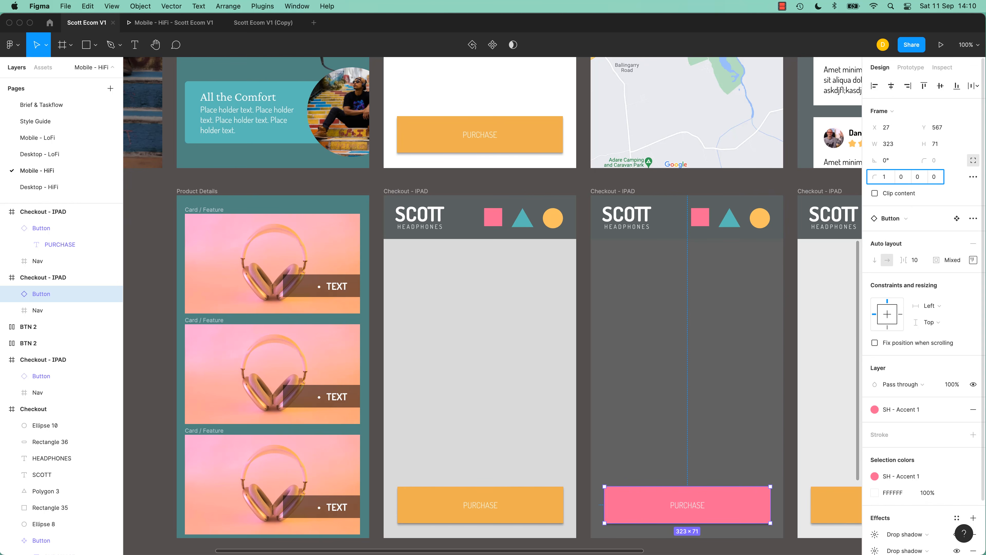
type("10")
key("Tab")
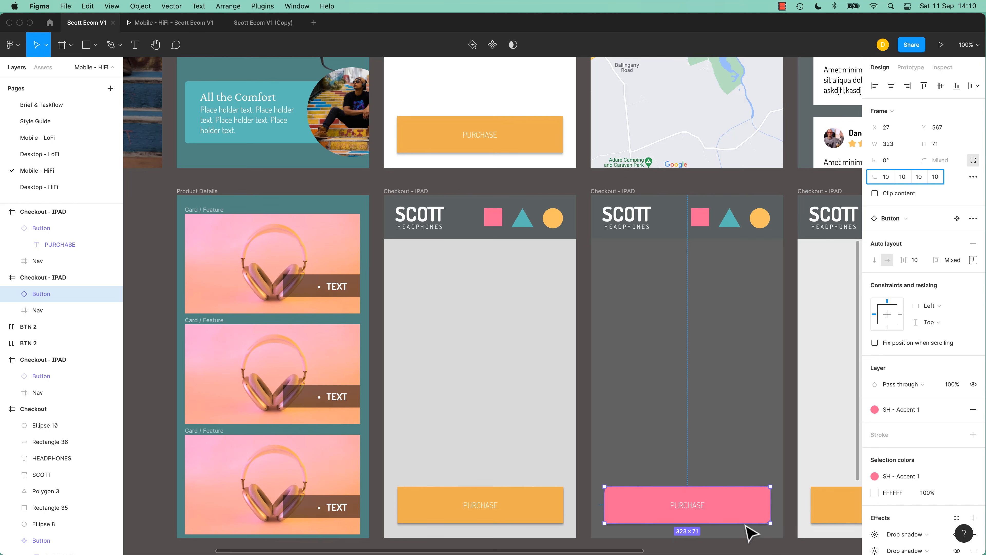
left_click(774, 541)
left_click(633, 514)
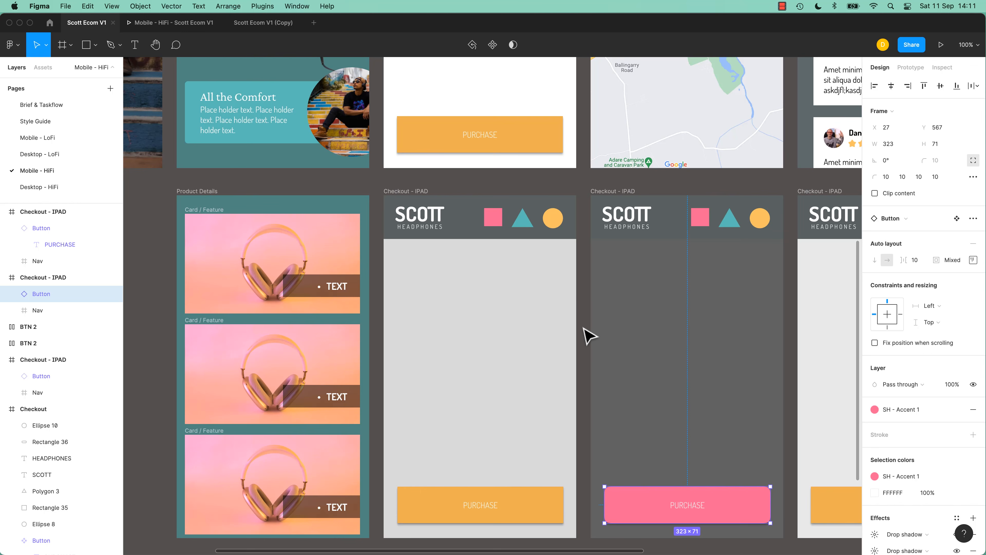
Turn the Logo frame inside the first Checkout - IPAD frame's Nav into a component.
left_click(440, 225)
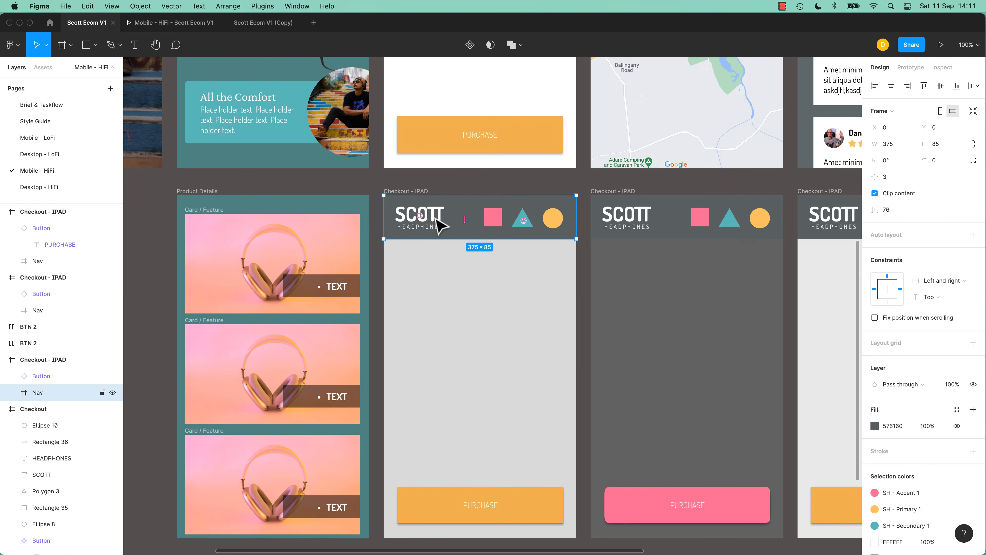
double_click(435, 223)
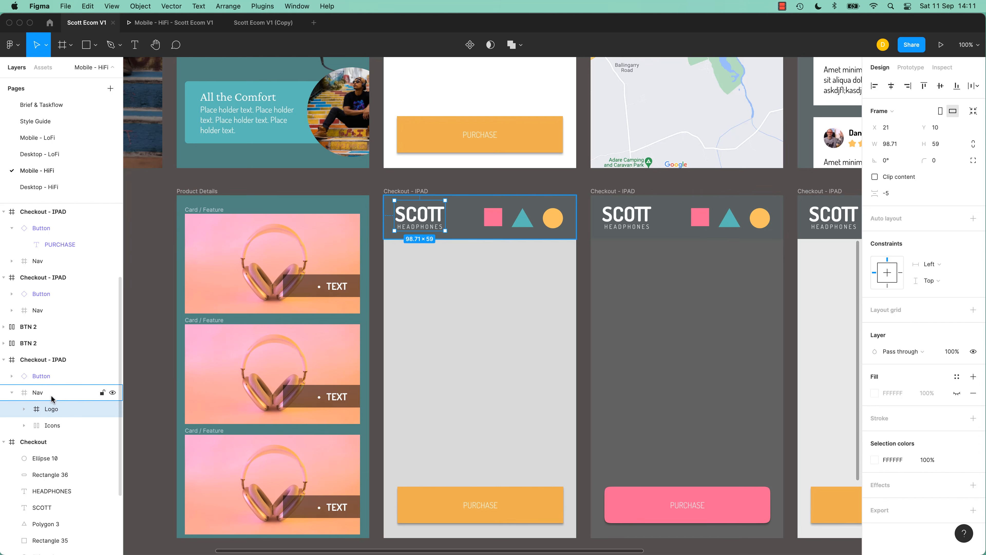
left_click(470, 45)
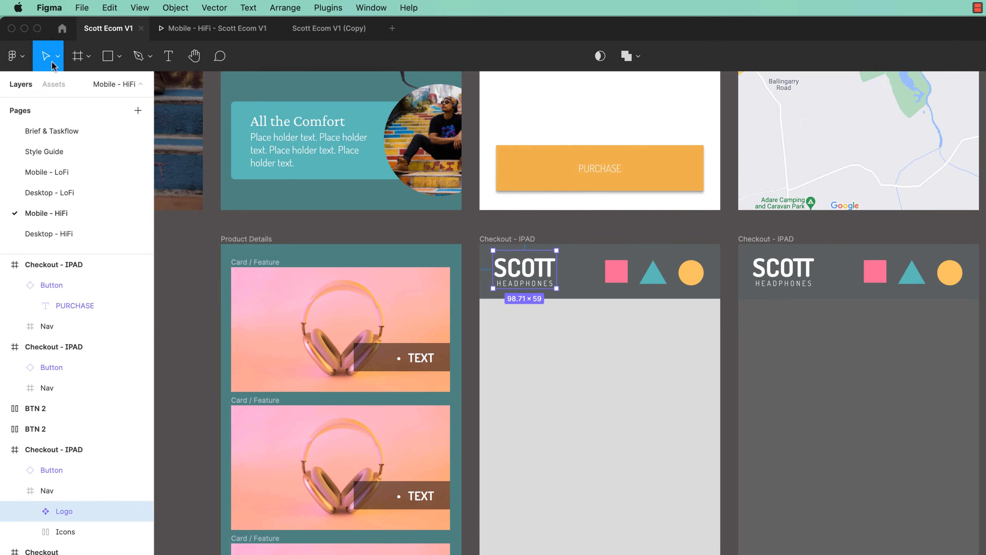
Browse the file's local components and expand the Checkout - IPAD group.
left_click(54, 84)
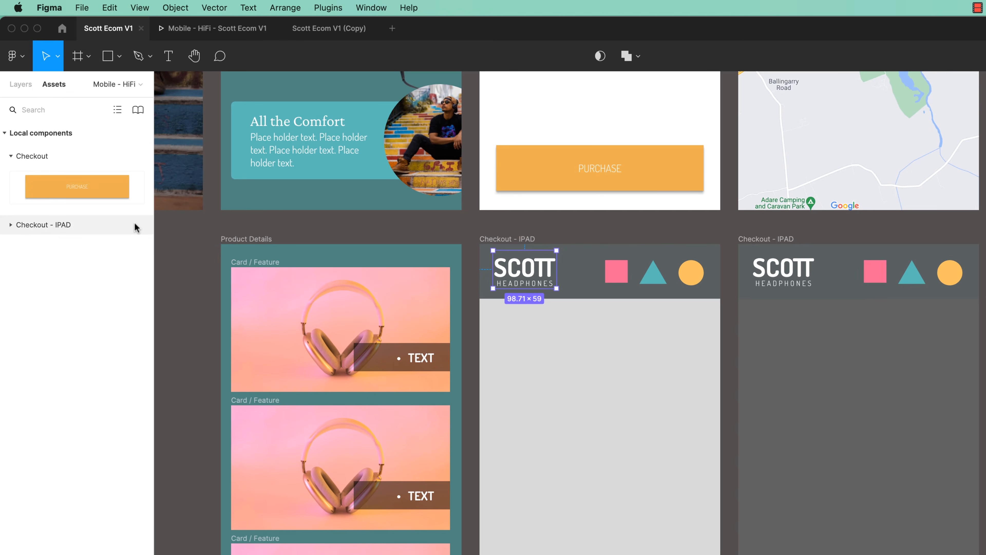
left_click(10, 225)
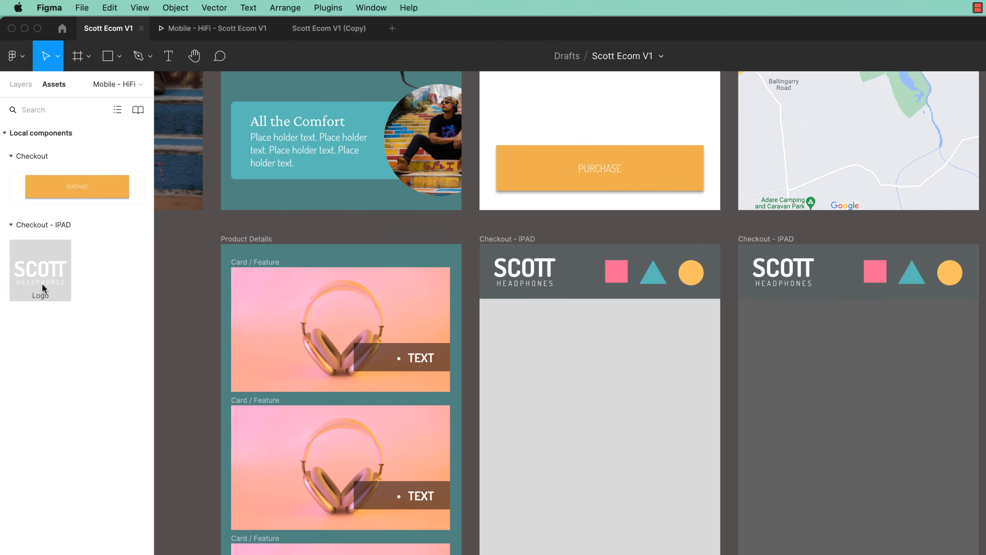
left_click_drag(781, 418, 579, 394)
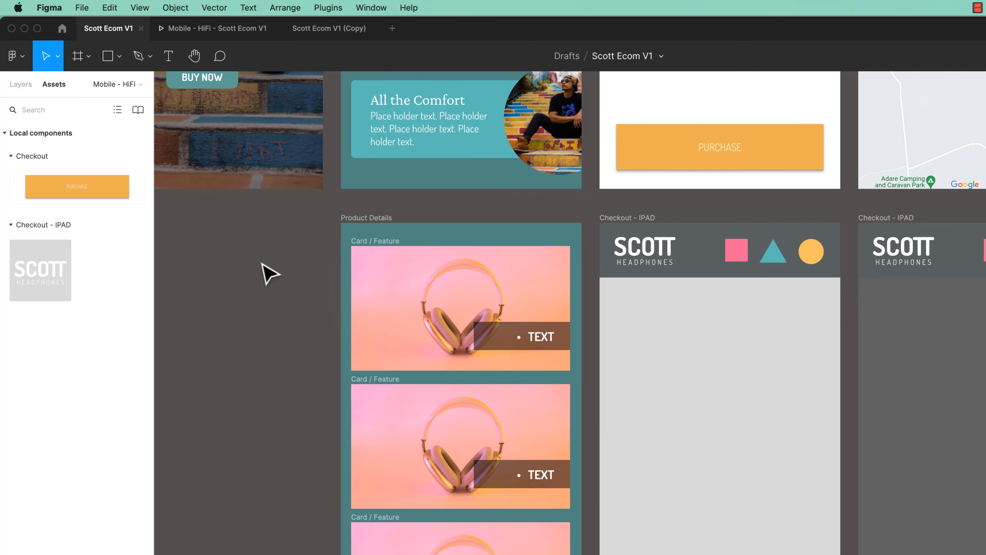
On the Desktop - HiFi page, place a Logo component instance near the upper-left corner of the Product Details frame.
left_click(140, 85)
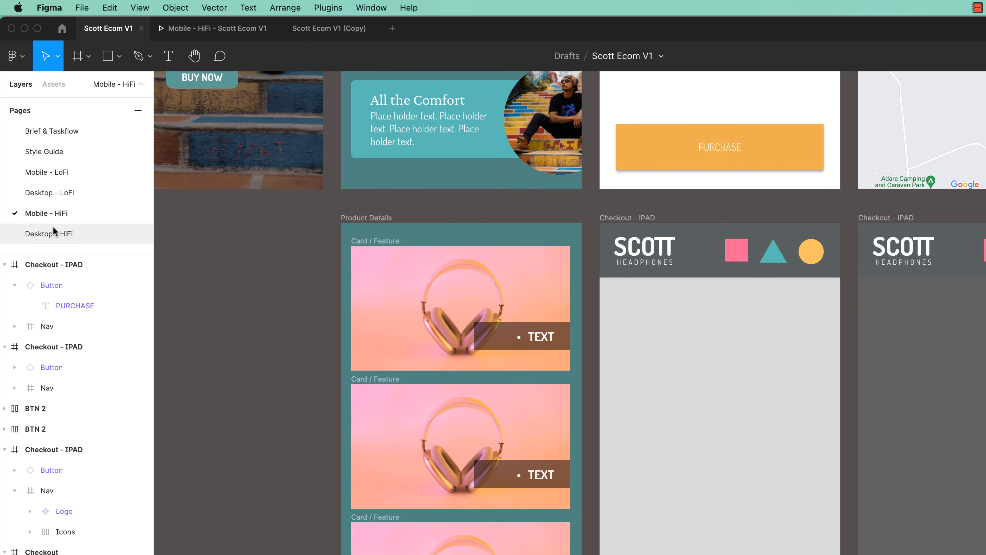
left_click(55, 235)
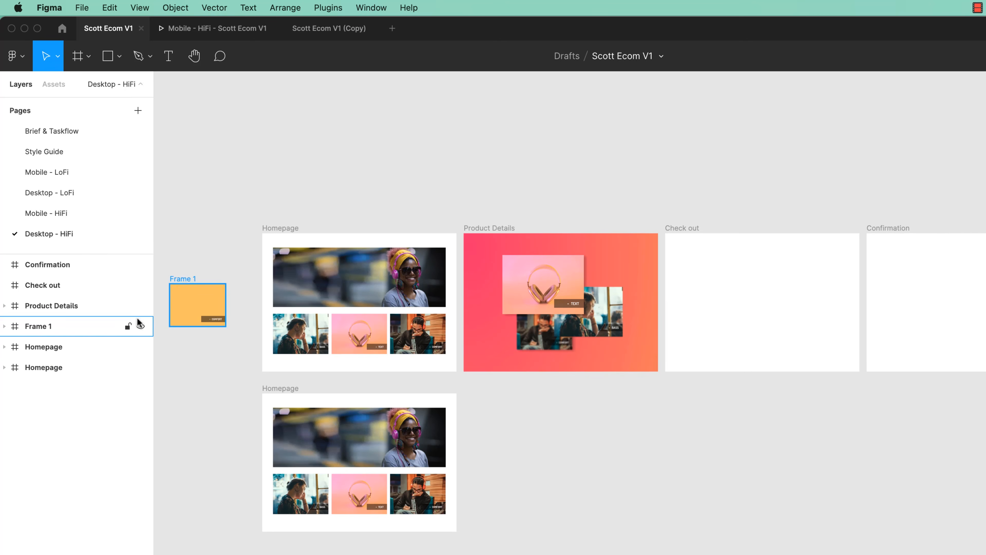
left_click(53, 85)
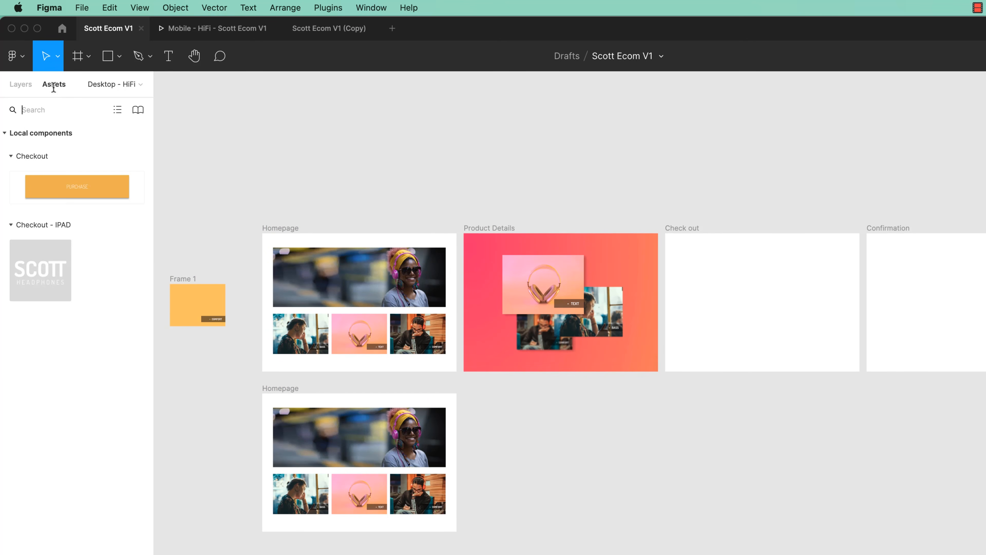
left_click_drag(37, 269, 475, 245)
left_click(573, 190)
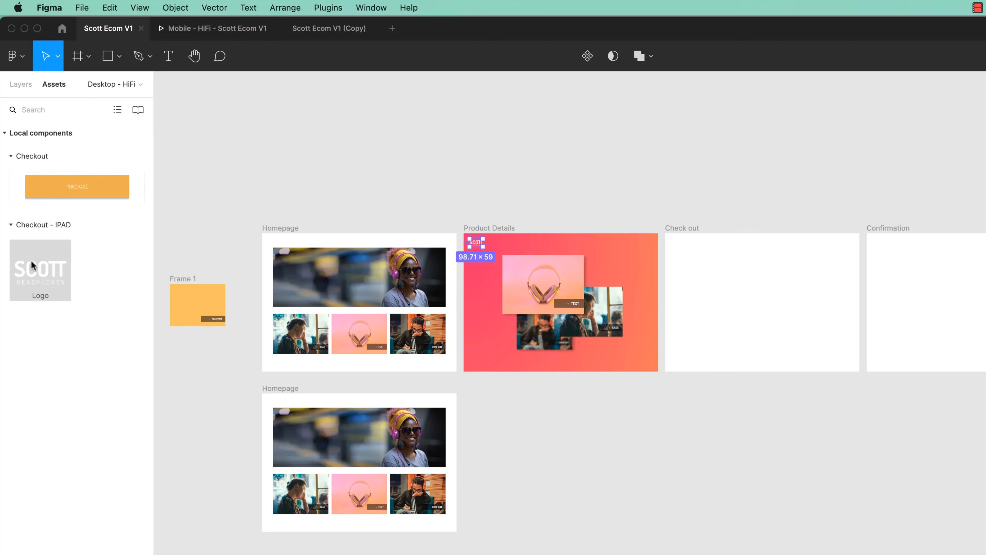
key("super+0")
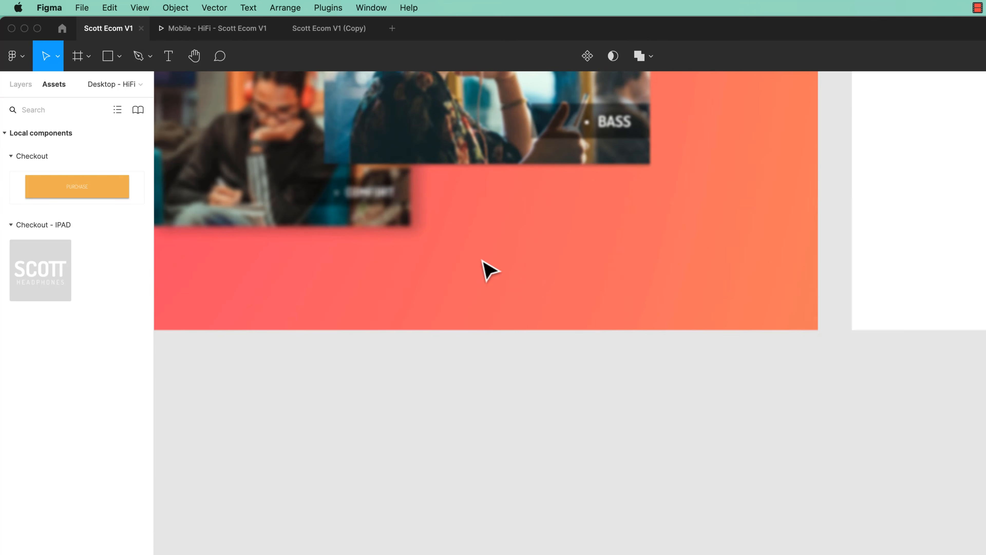
key("space")
left_click_drag(424, 183, 775, 485)
left_click_drag(527, 202, 682, 388)
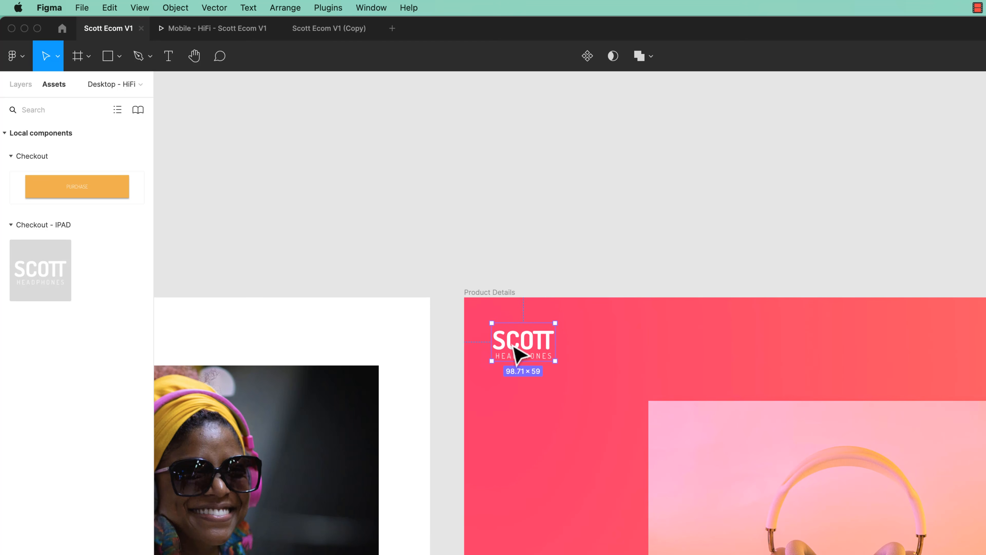
Inspect the Logo instance's layer, visit its main component, and return to the Desktop - HiFi page.
left_click(21, 84)
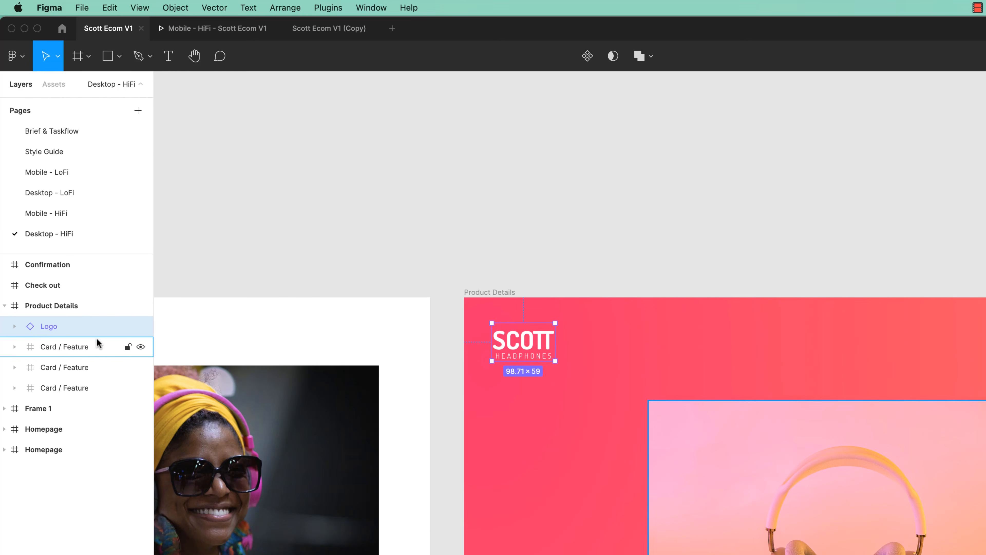
right_click(539, 349)
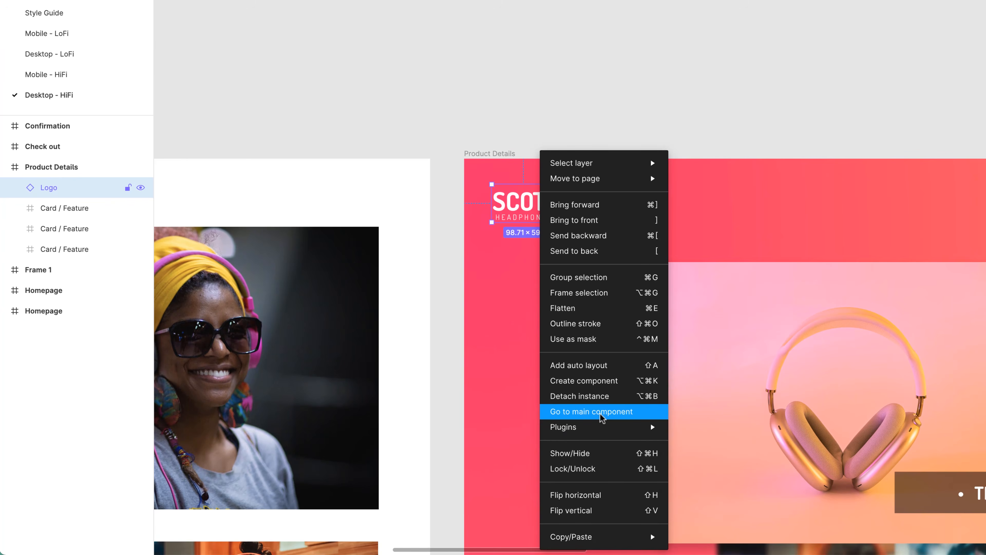
left_click(602, 417)
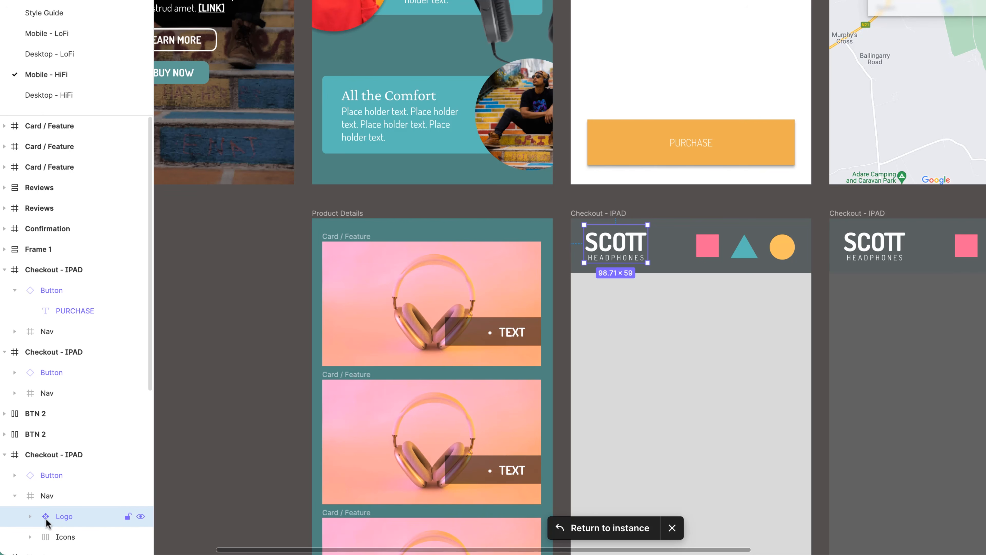
left_click(62, 95)
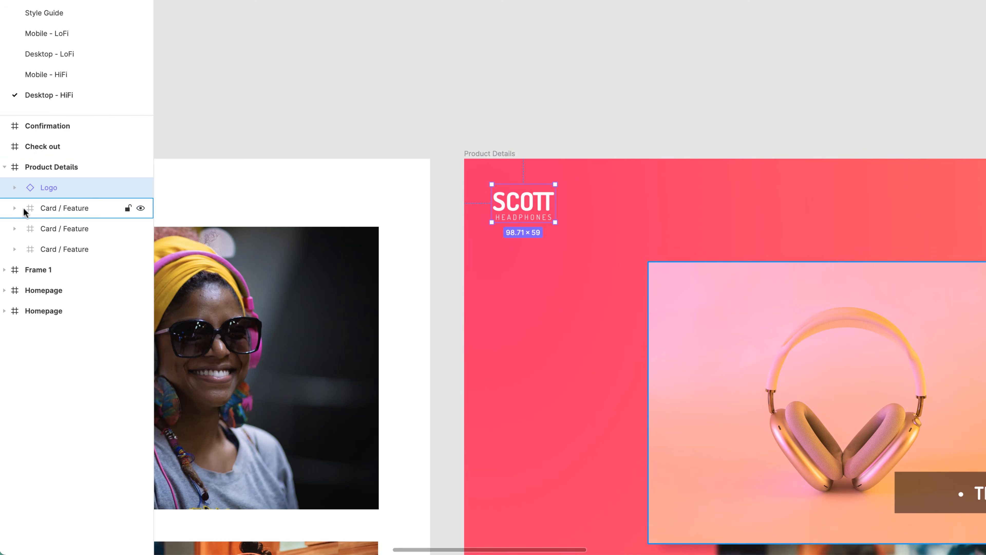
On the Mobile - HiFi page, move the Logo main component out of the Nav onto the empty canvas beside Product Details.
left_click(63, 78)
left_click(631, 258)
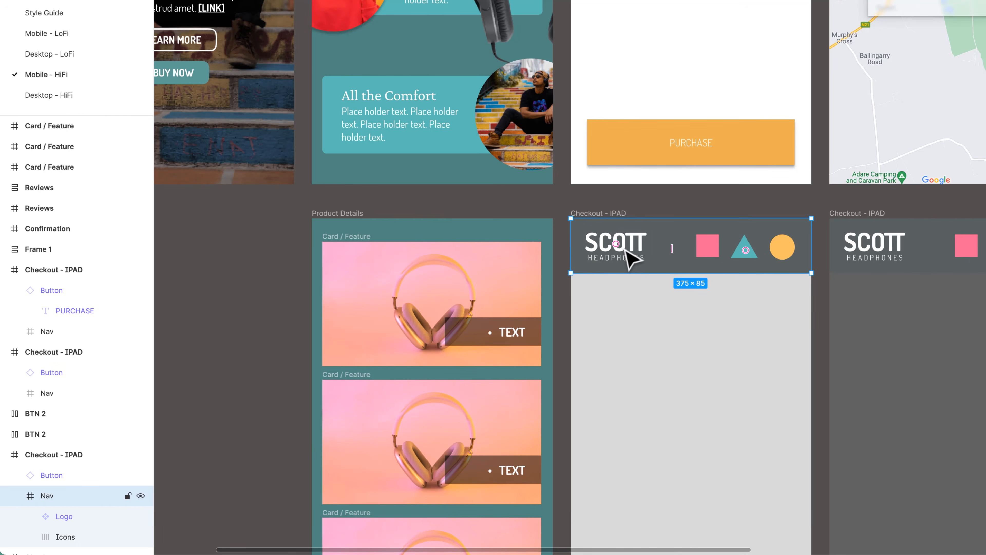
double_click(631, 258)
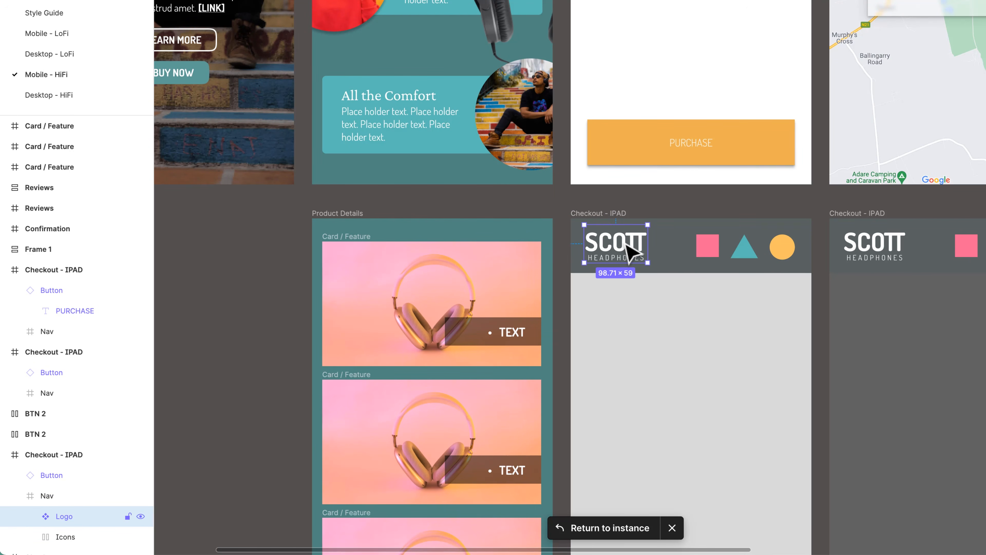
left_click_drag(626, 245, 240, 274)
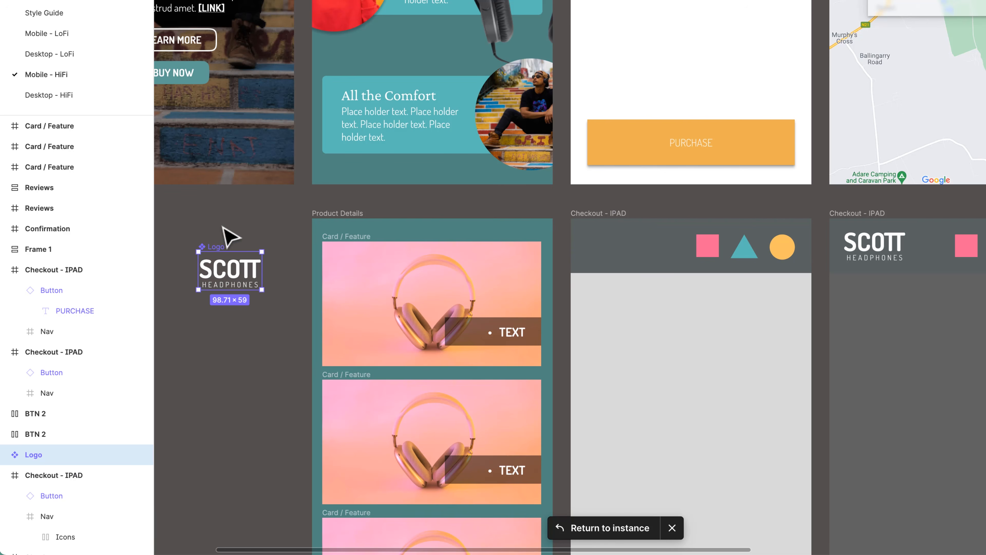
Move the Logo main component further up on the empty canvas, closer to the frame above it.
key("super+plus")
key("super+plus")
key("space")
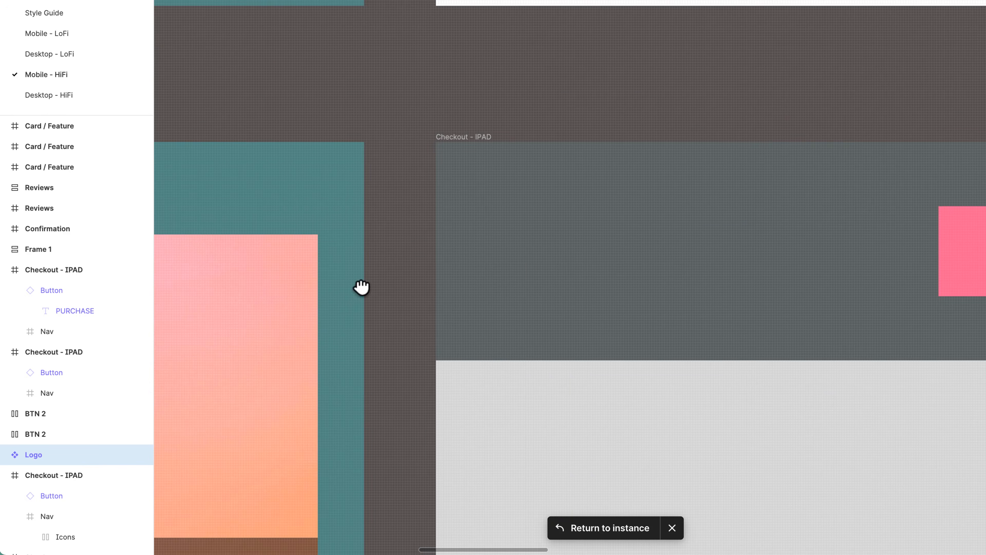
left_click_drag(361, 288, 903, 315)
left_click_drag(271, 331, 876, 227)
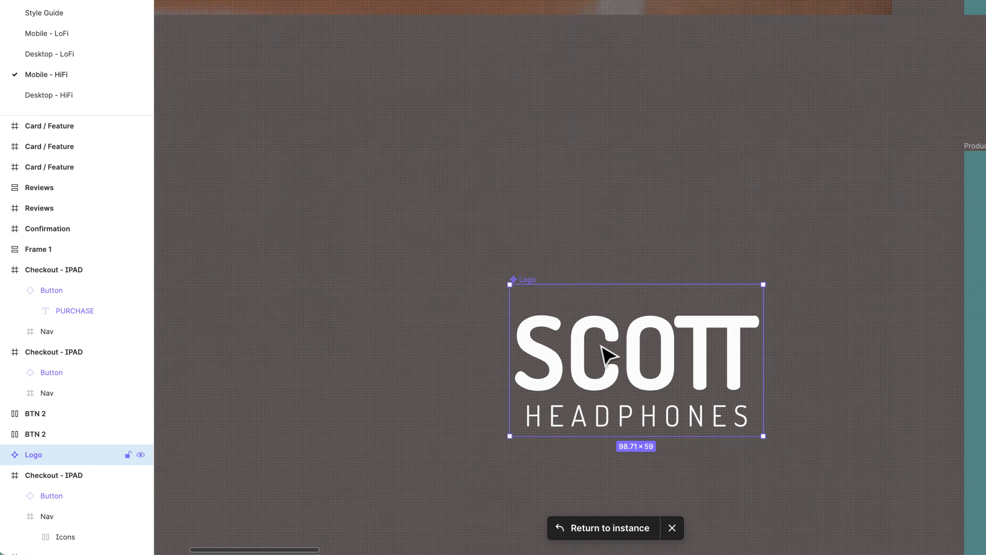
left_click_drag(602, 346, 599, 176)
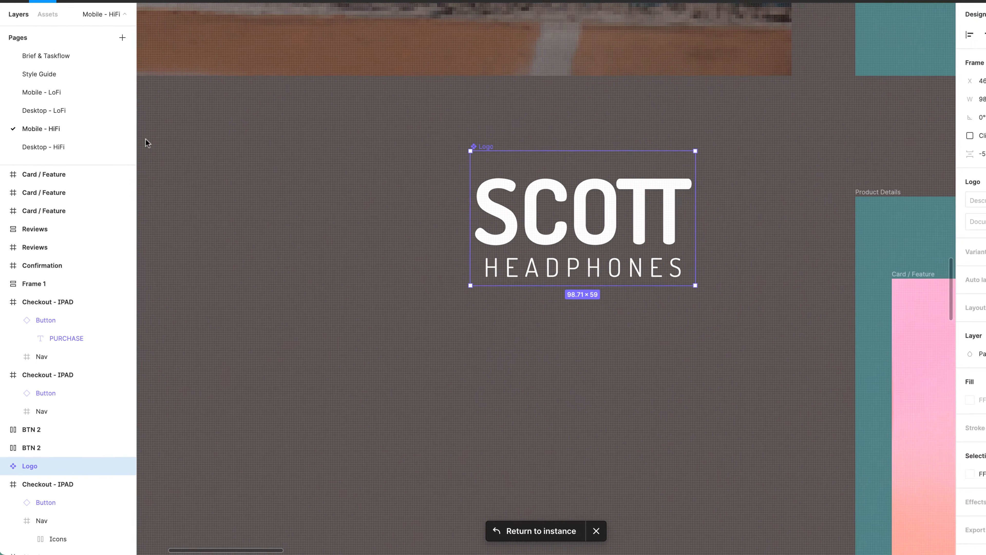
Place a Logo instance from the local components below the Logo main component, and delete that instance.
left_click(52, 15)
left_click_drag(47, 113, 536, 378)
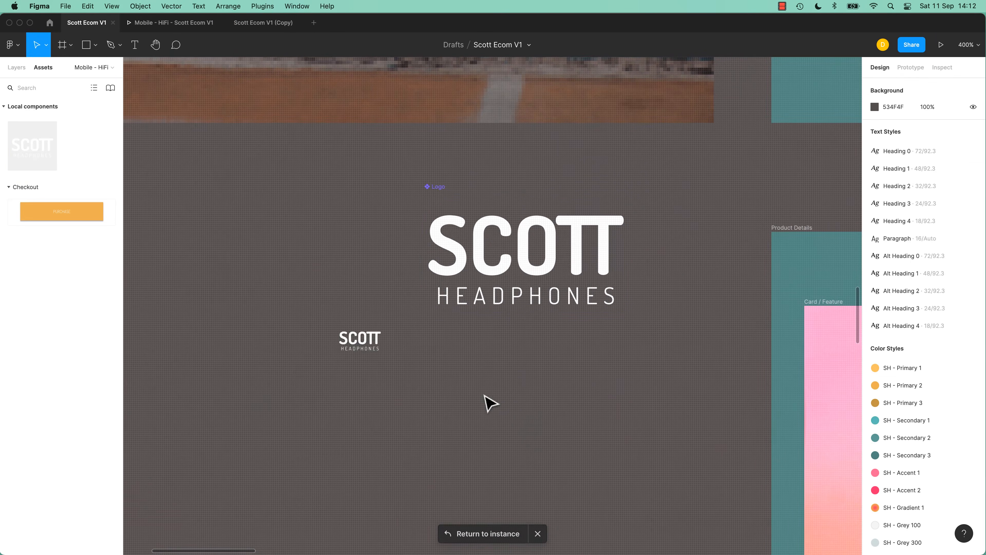
left_click_drag(485, 396, 543, 407)
left_click(455, 328)
left_click(454, 391)
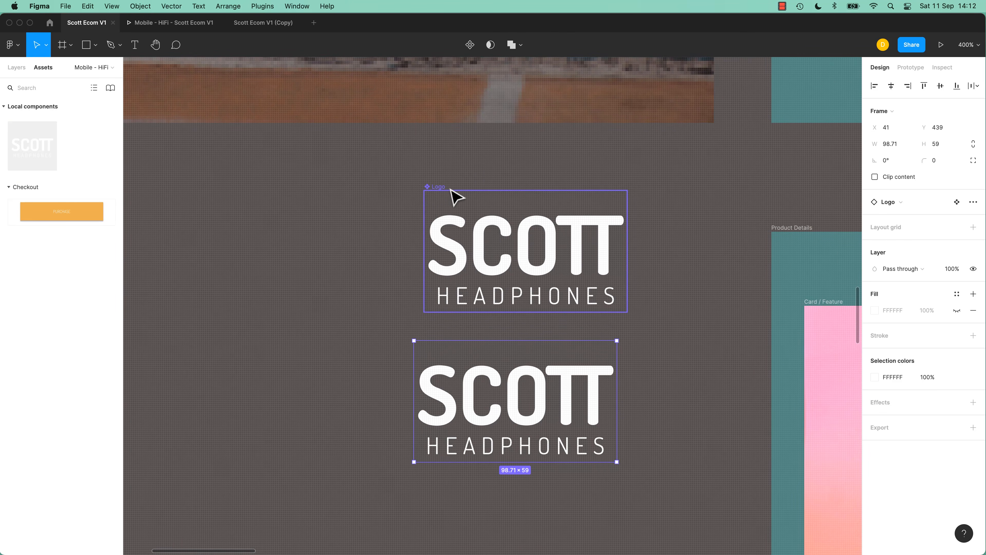
key("BackSpace")
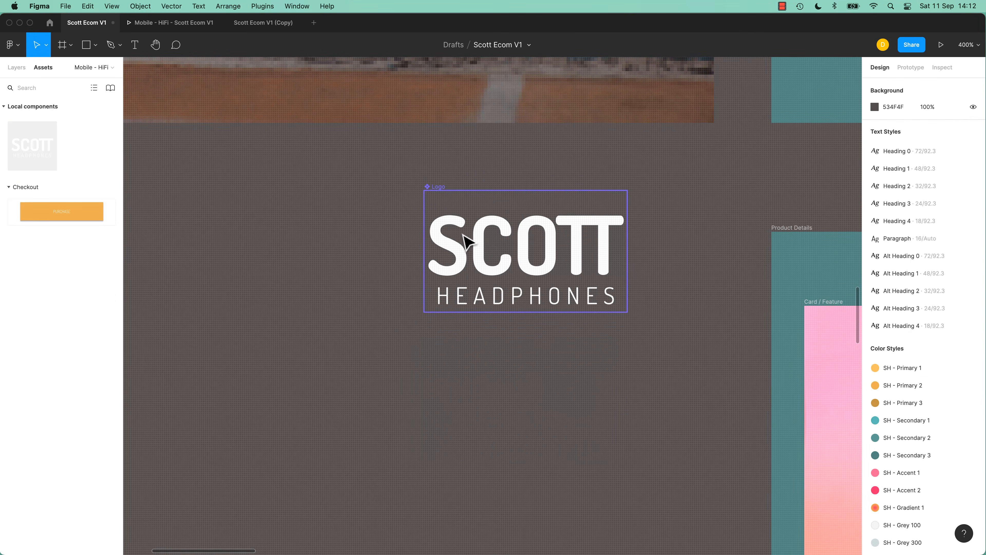
Duplicate the Logo main component straight down to create an instance directly below it, and show the layers again.
left_click_drag(462, 238, 481, 388)
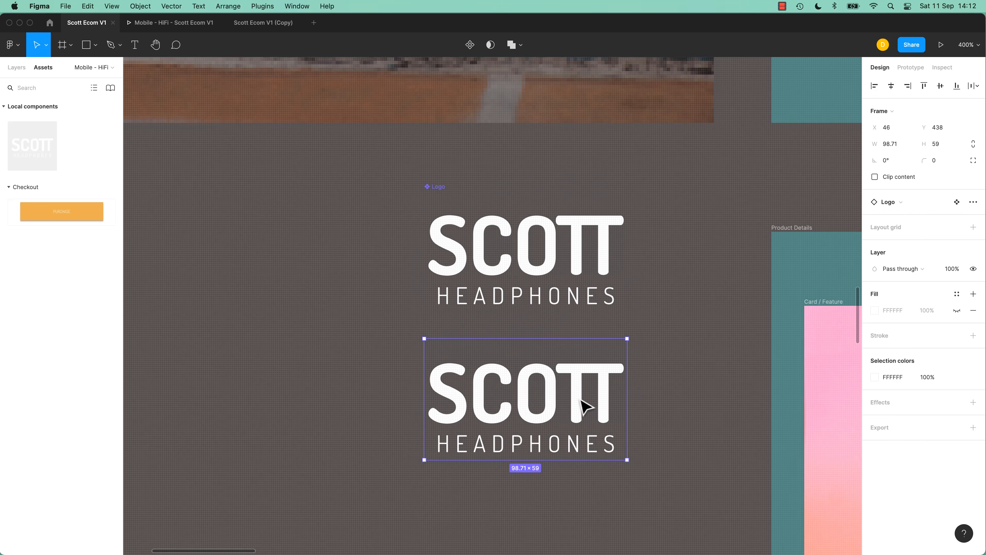
left_click(17, 68)
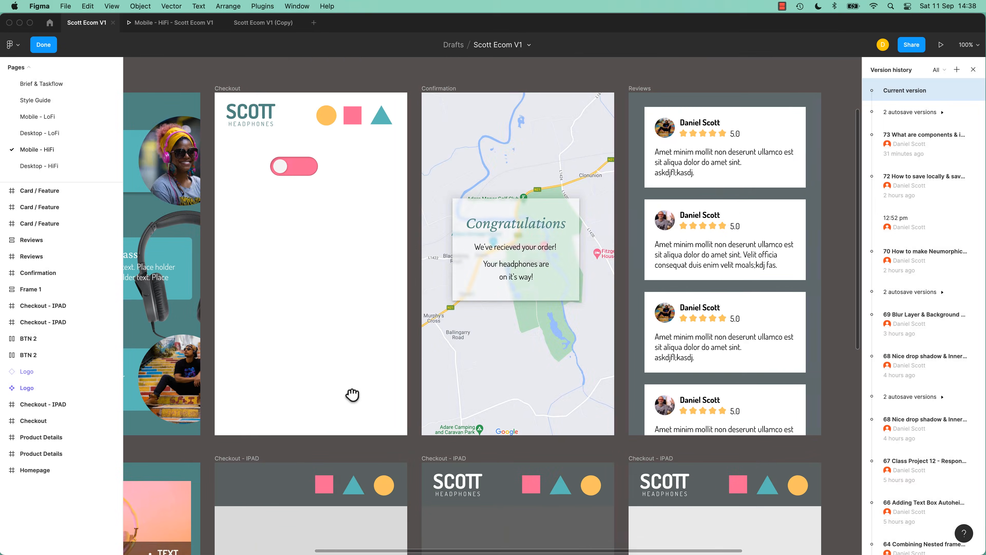
Turn the standalone Reviews card on the empty canvas beside the Reviews frame into a component.
scroll(352, 397, "right", 5)
left_click_drag(381, 342, 176, 346)
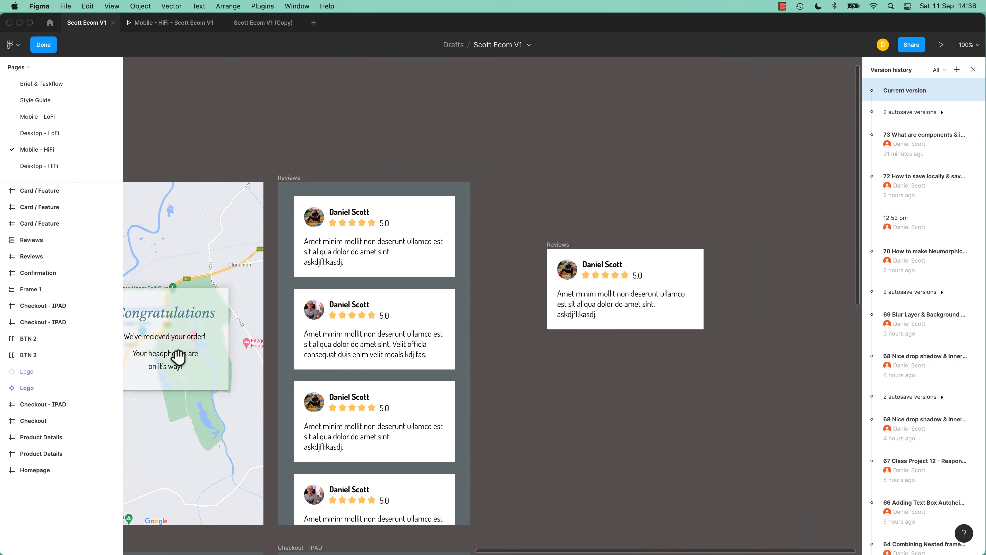
left_click(561, 245)
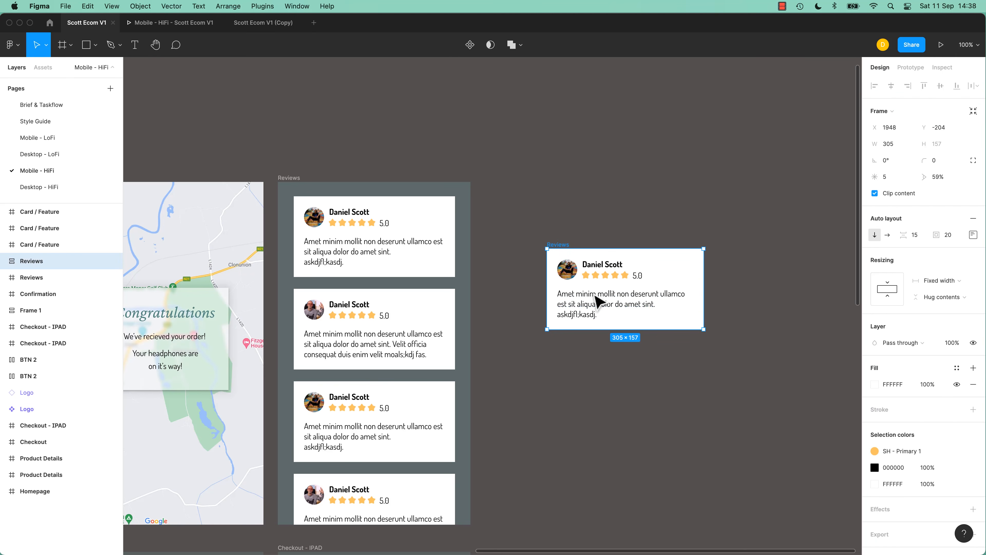
left_click(471, 45)
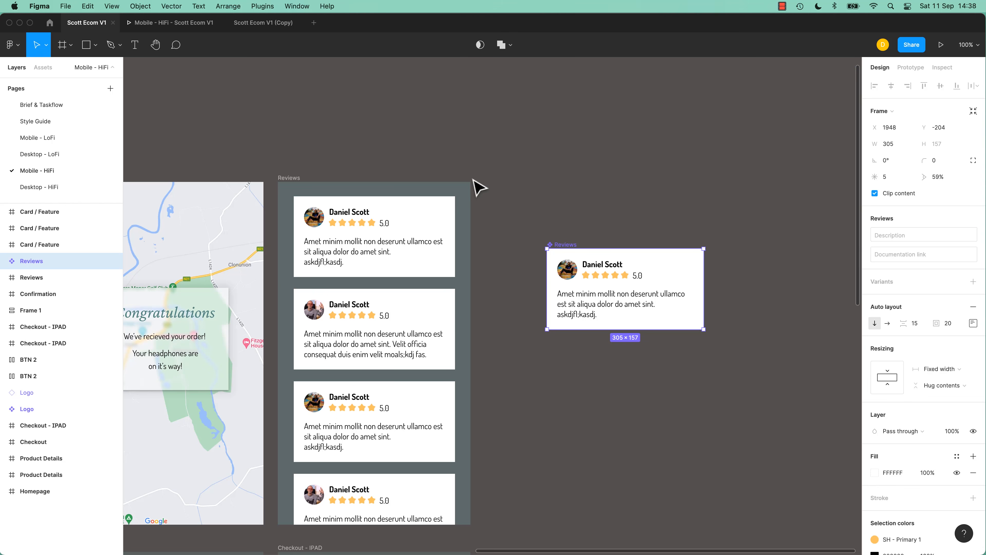
Move the Reviews main component into the upper part of the Checkout - IPAD frame with the DELETE ME button, at X 35, Y 124.
left_click_drag(418, 379, 537, 254)
left_click_drag(697, 104, 501, 438)
left_click_drag(576, 377, 676, 195)
left_click_drag(607, 296, 552, 327)
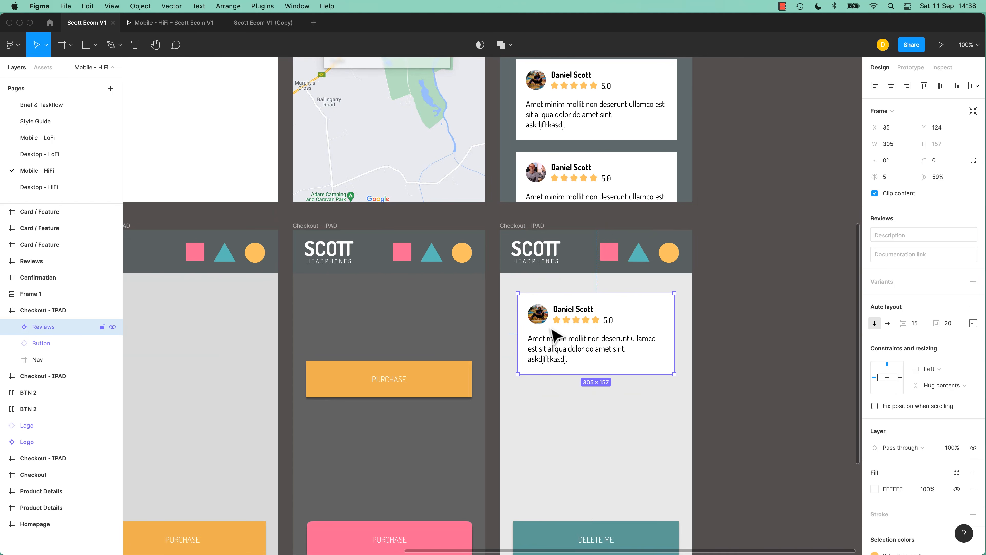
left_click_drag(571, 424, 564, 331)
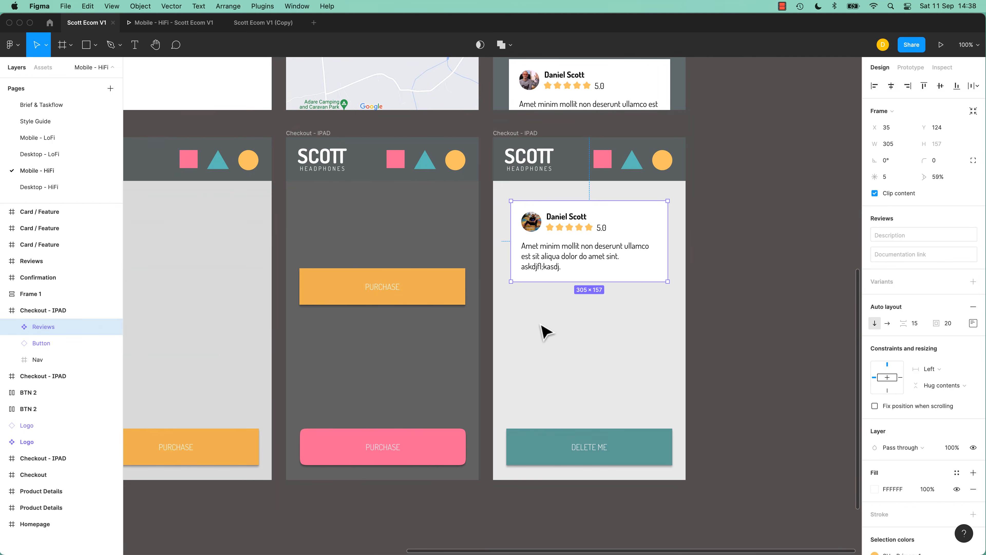
Place a Reviews instance from the local components directly below the main card in the same Checkout - IPAD frame, at X 35, Y 326.
left_click_drag(585, 260, 582, 349)
key("super+z")
left_click(43, 68)
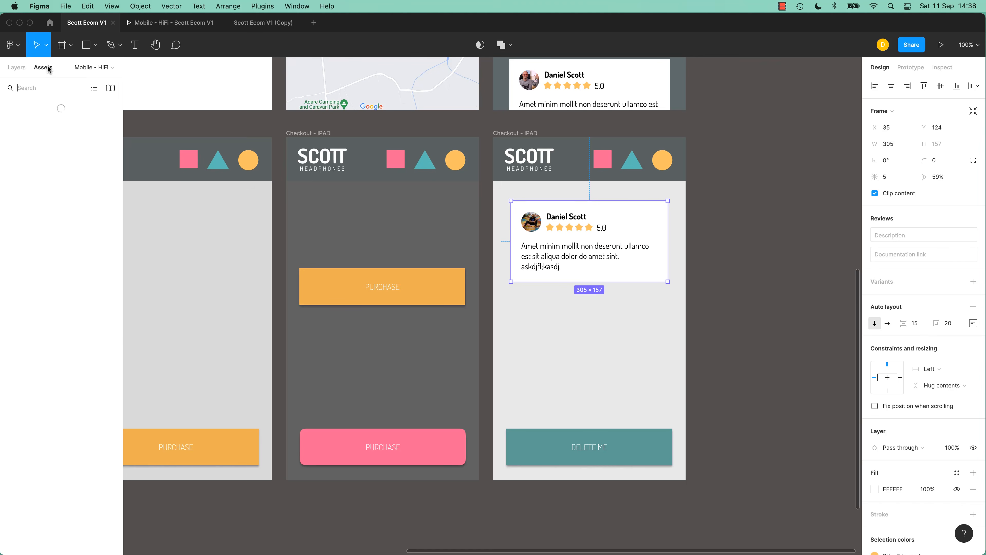
left_click_drag(91, 231, 626, 355)
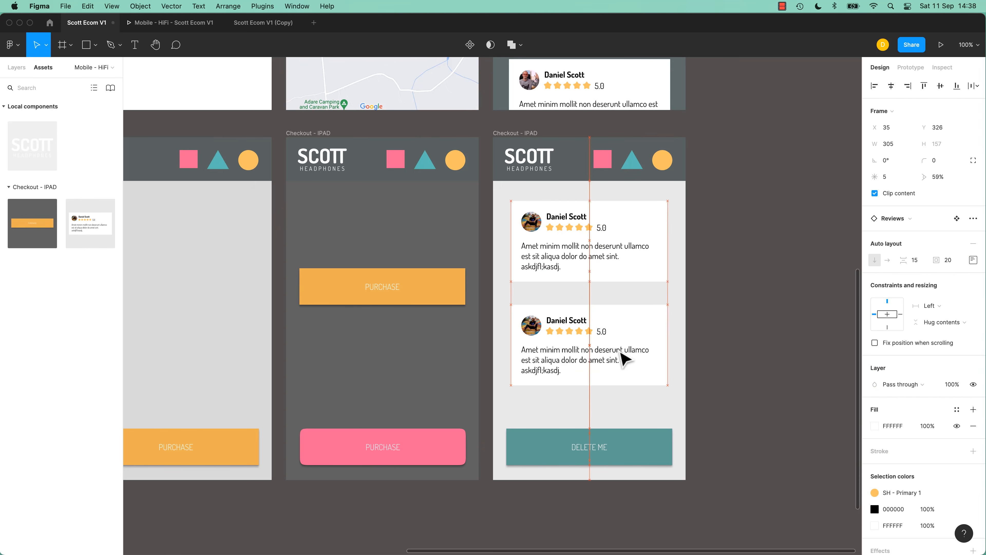
left_click(24, 70)
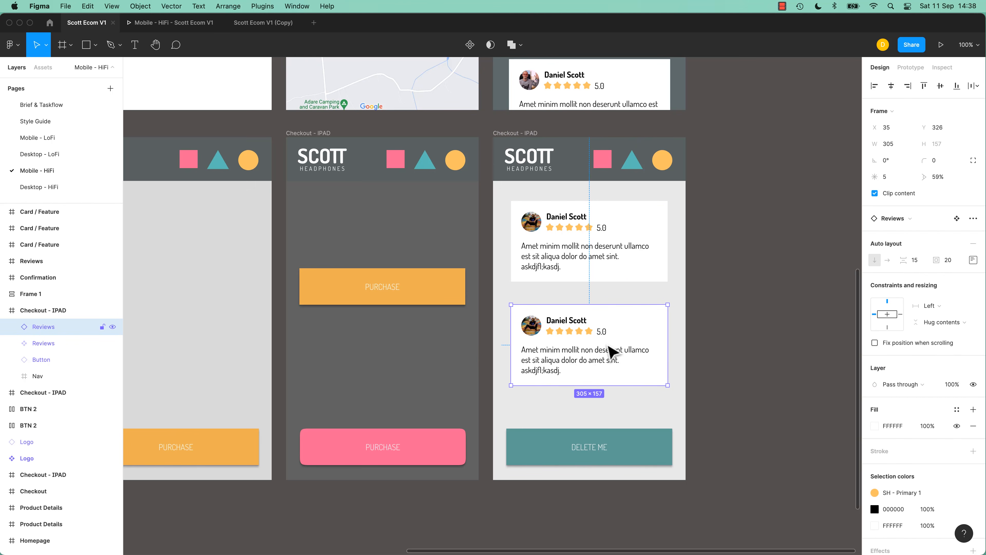
Go from the Reviews instance to its main component and make the 5.0 rating text there bold.
right_click(609, 345)
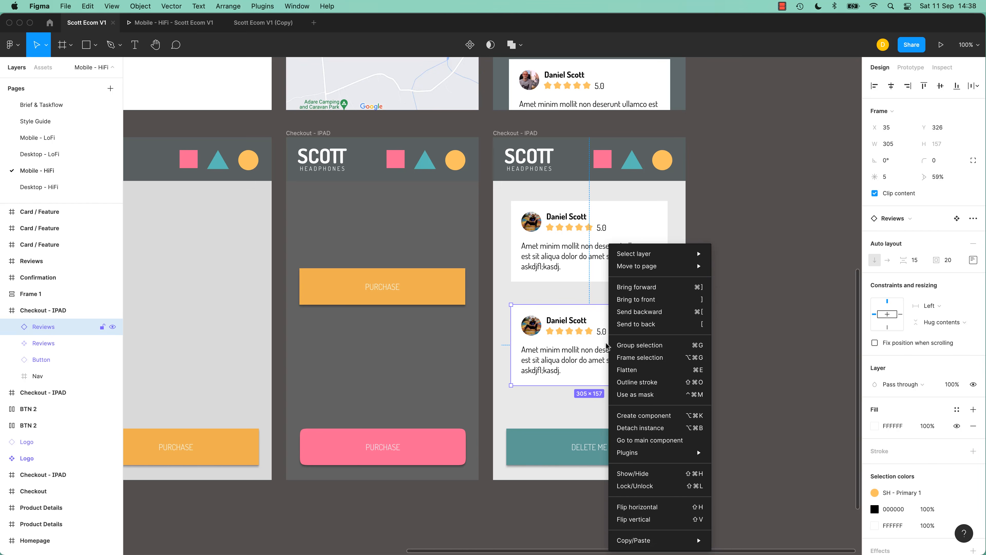
left_click(638, 443)
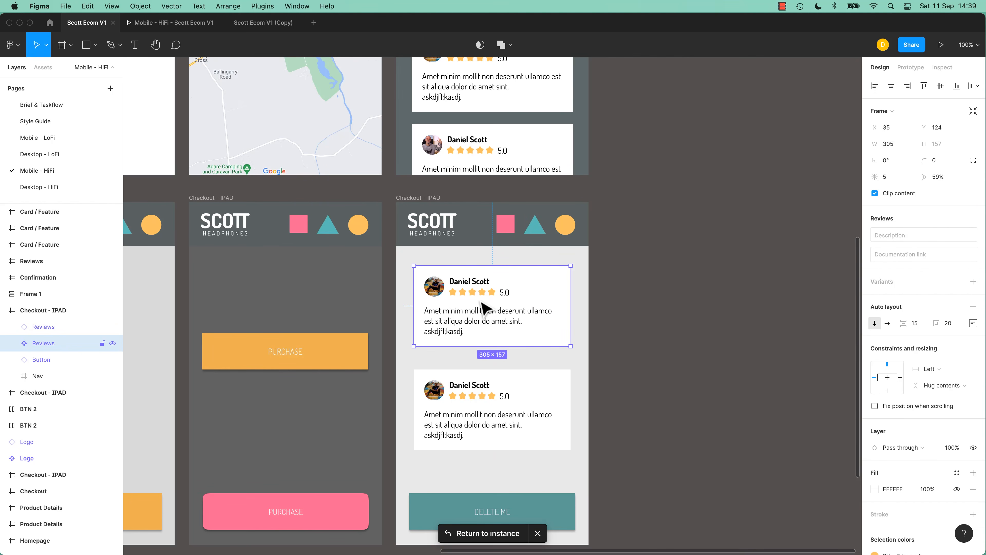
double_click(502, 292)
double_click(502, 292)
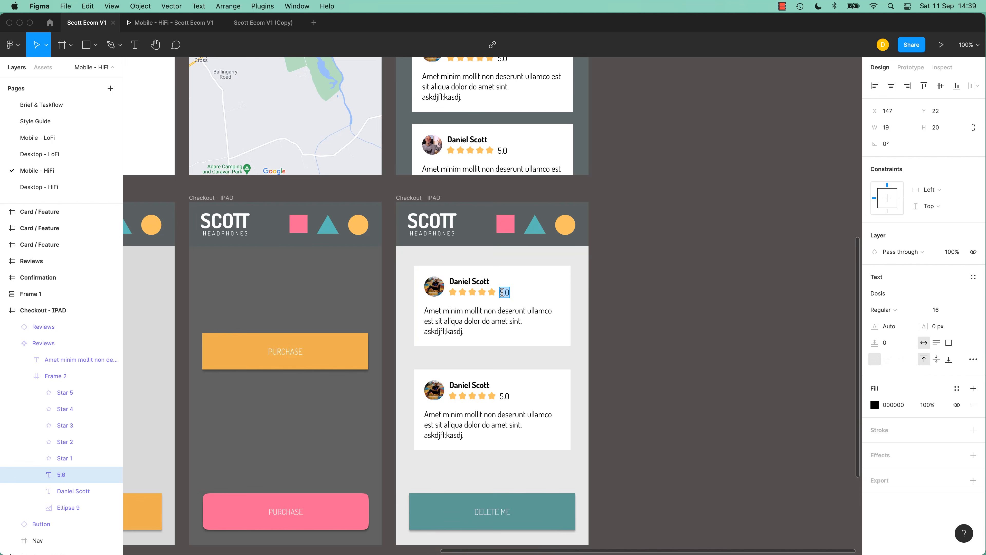
key("super+v")
key("super+z")
key("super+b")
left_click(661, 313)
Expand the Reviews instance's layers down to Frame 2 and replace its reviewer name with a different full name.
left_click(560, 405)
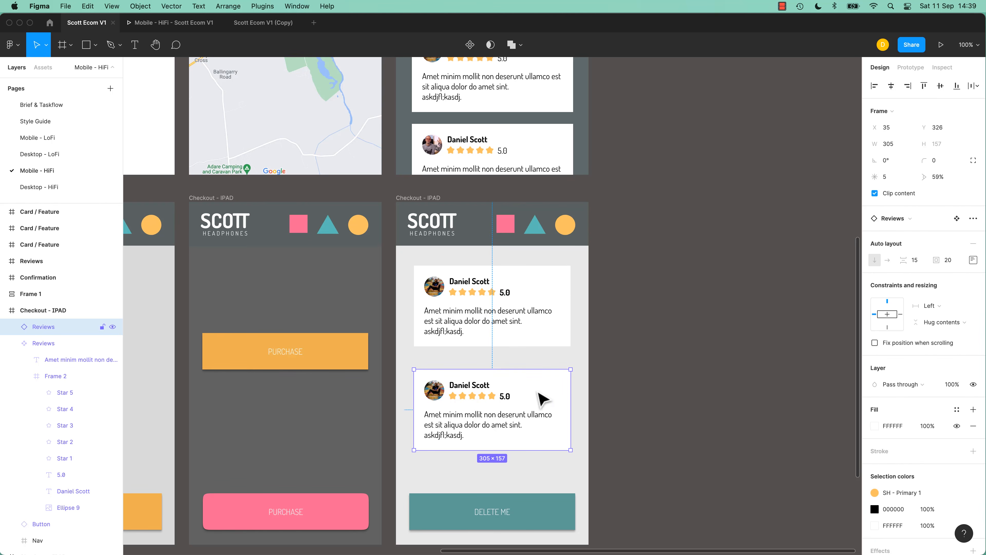
left_click(12, 327)
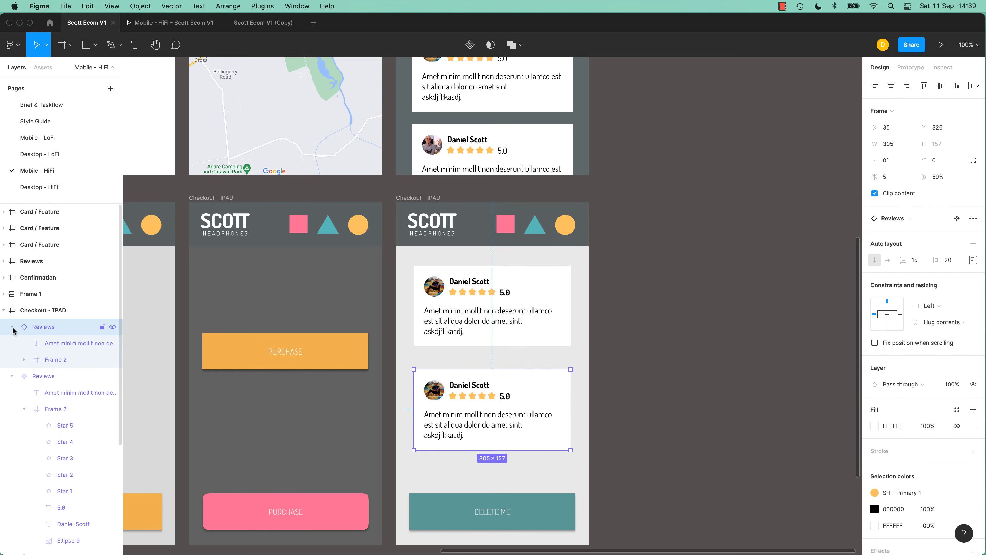
left_click(24, 359)
left_click(53, 359)
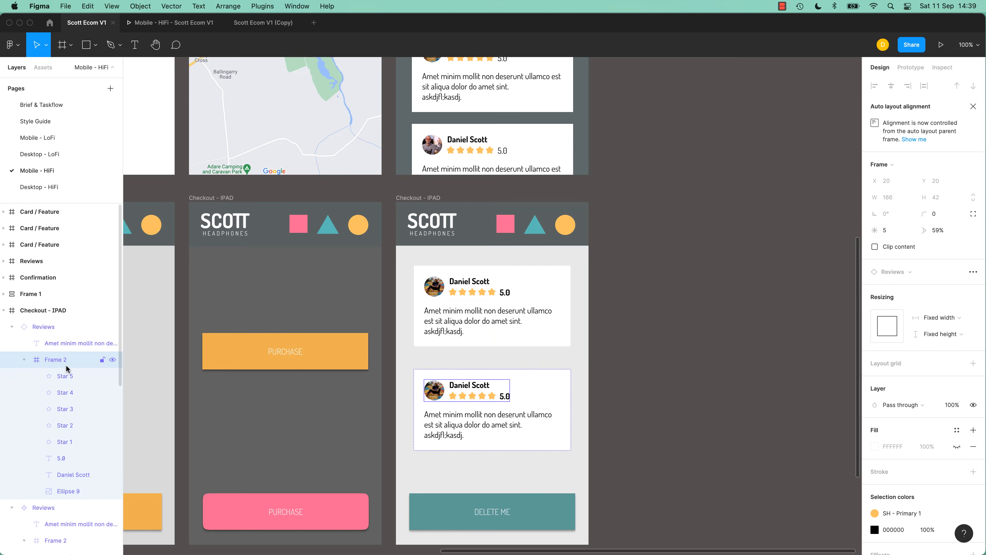
left_click(73, 475)
double_click(482, 386)
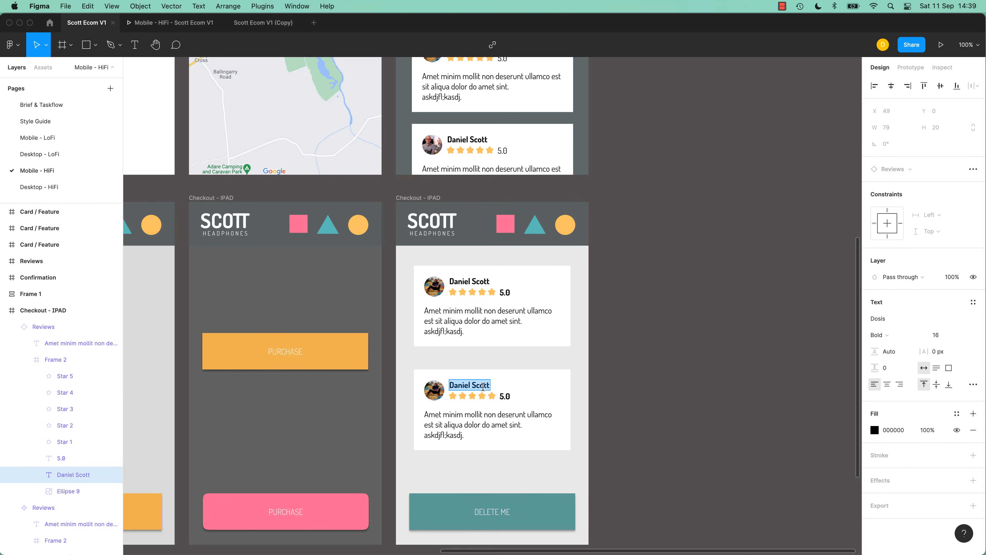
type("ST")
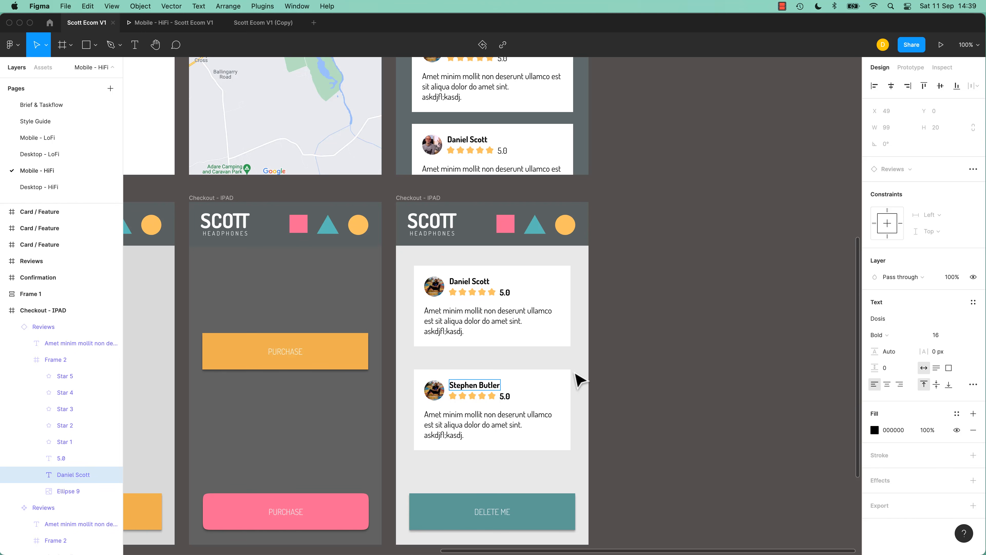
key("Escape")
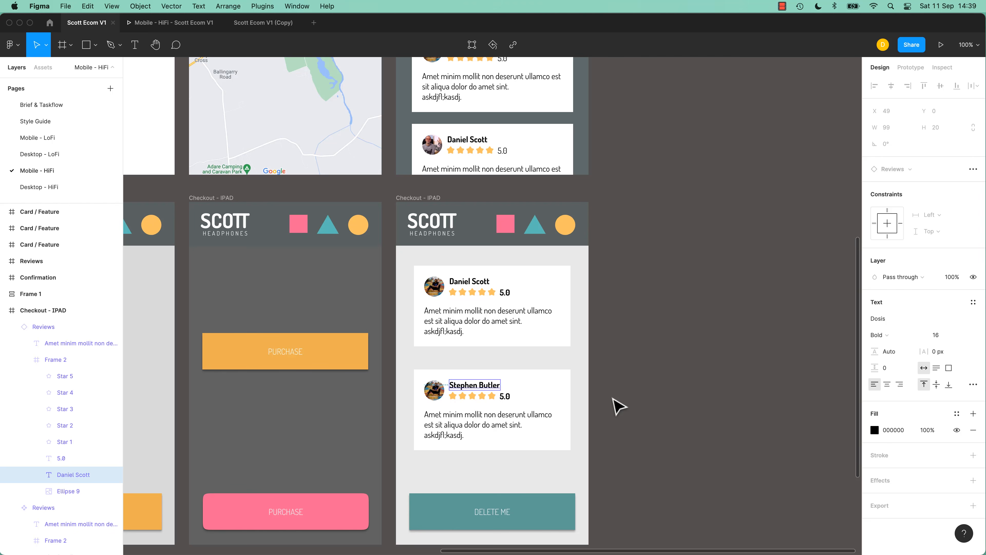
left_click(608, 407)
Move the Reviews main component out of the Checkout - IPAD frame onto the empty canvas beside it, at about X 1963, Y 203.
left_click(557, 398)
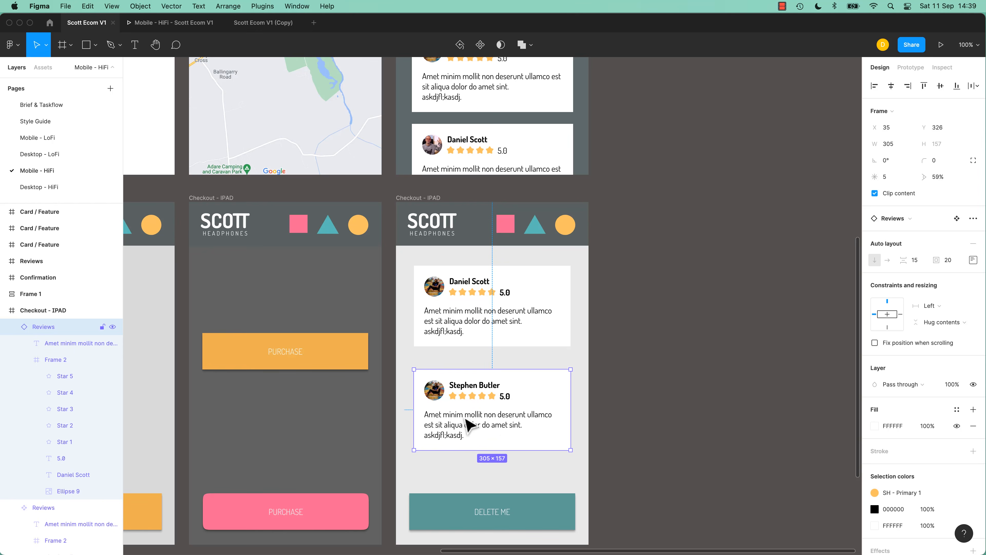
key("super+equal")
key("super+equal")
left_click_drag(463, 406, 491, 184)
left_click_drag(498, 378, 447, 508)
left_click(455, 294)
key("super+minus")
key("super+minus")
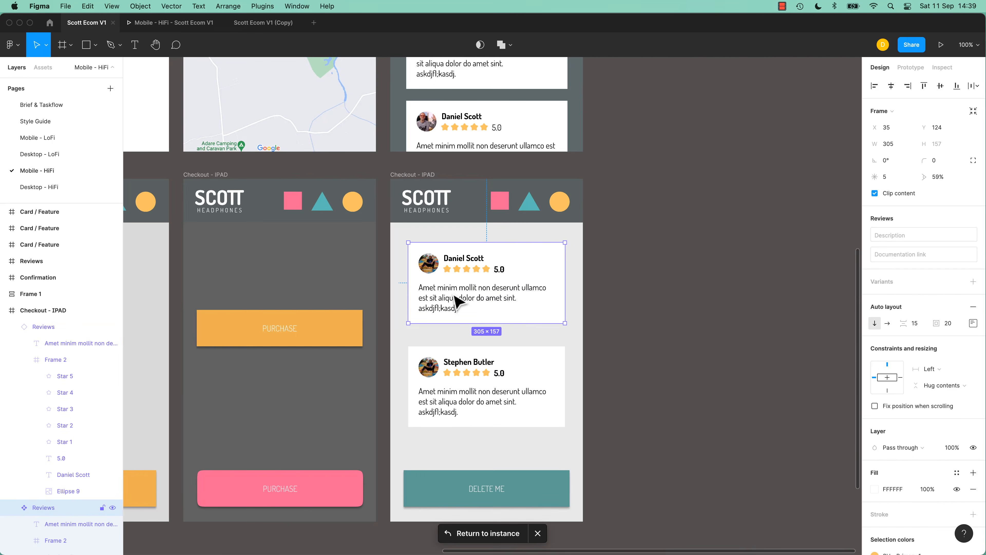
left_click_drag(458, 286, 717, 128)
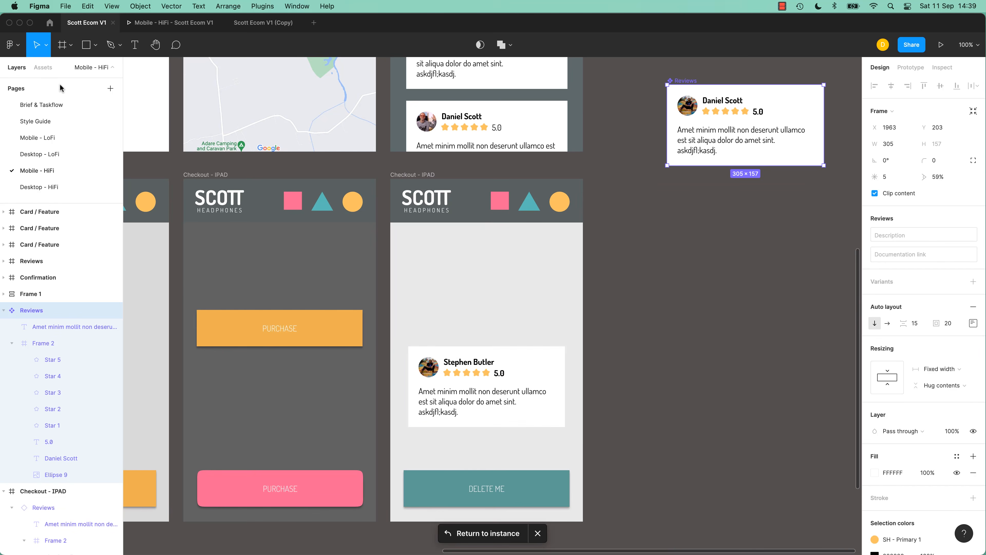
Select all five stars, Star 1 to Star 5, inside the Reviews instance in the Checkout - IPAD frame.
left_click(497, 420)
key("super+equal")
key("super+equal")
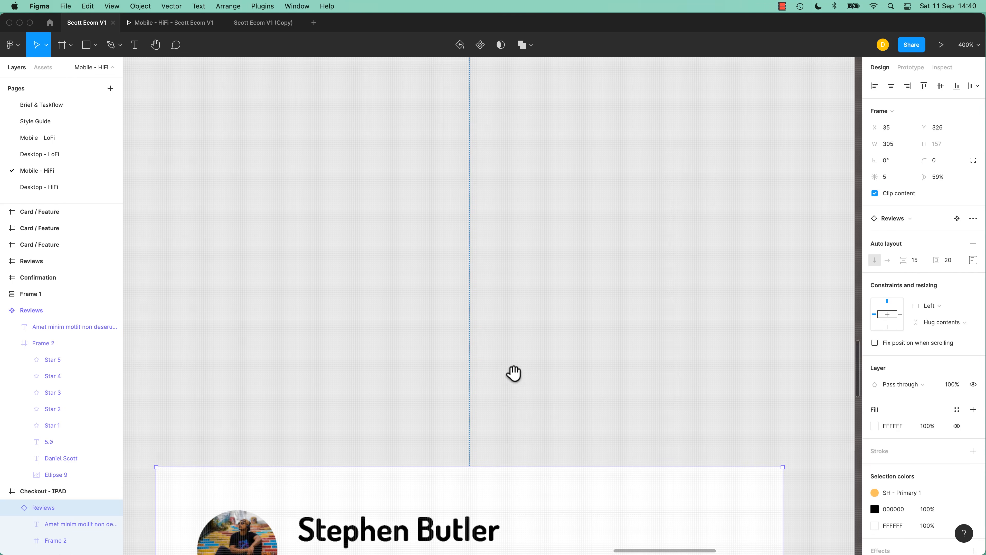
left_click_drag(513, 375, 563, 78)
left_click(503, 280)
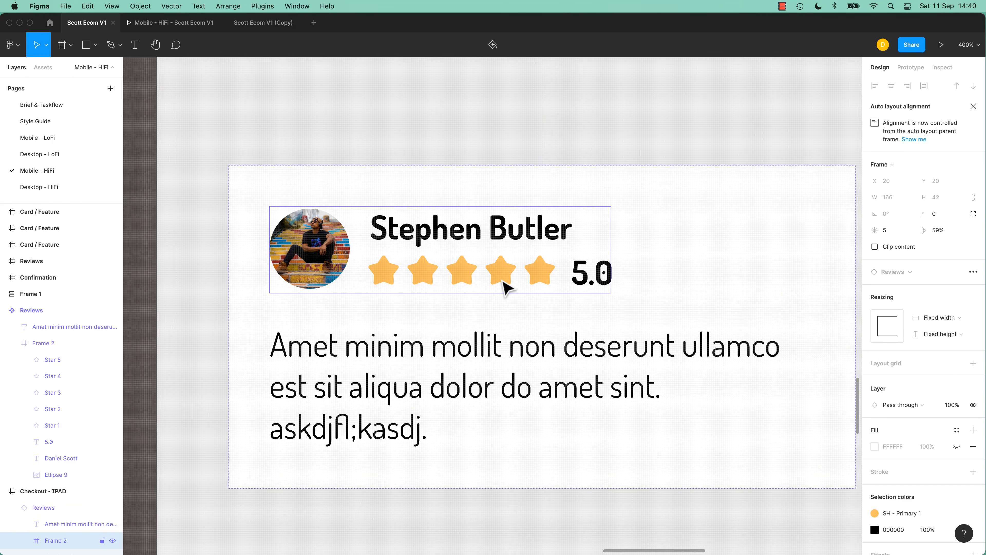
left_click(503, 281)
left_click(378, 277)
left_click(426, 279, "shift")
left_click(466, 279, "shift")
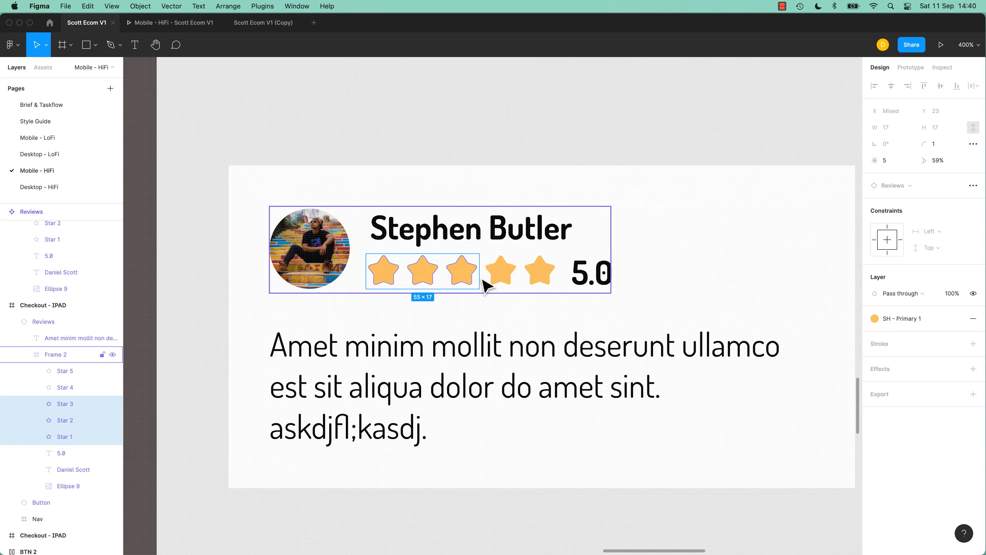
left_click(516, 281, "shift")
left_click(503, 272)
left_click(540, 272, "shift")
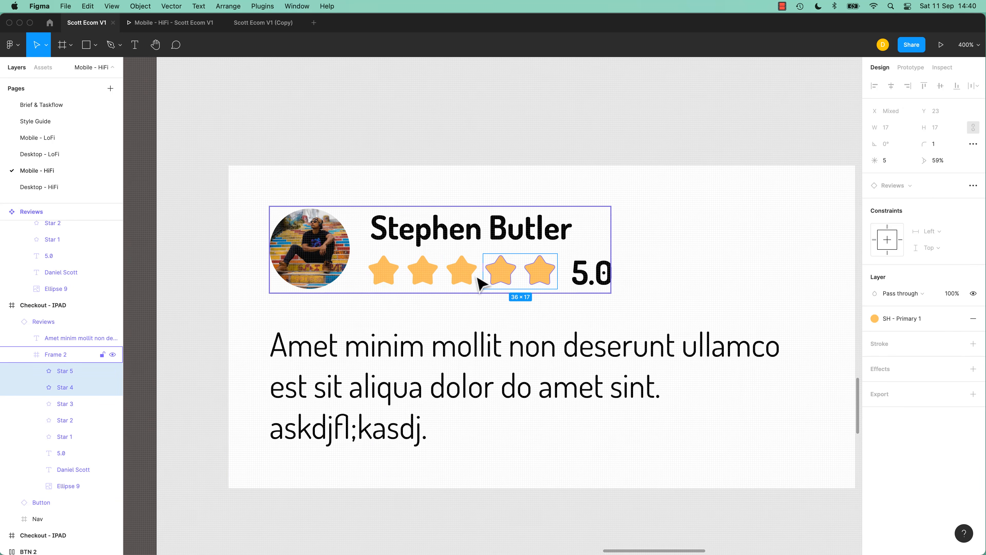
left_click(462, 273, "shift")
left_click(429, 273, "shift")
left_click(384, 271, "shift")
Set the corner radius of the instance's five selected stars to 0.
left_click(886, 162)
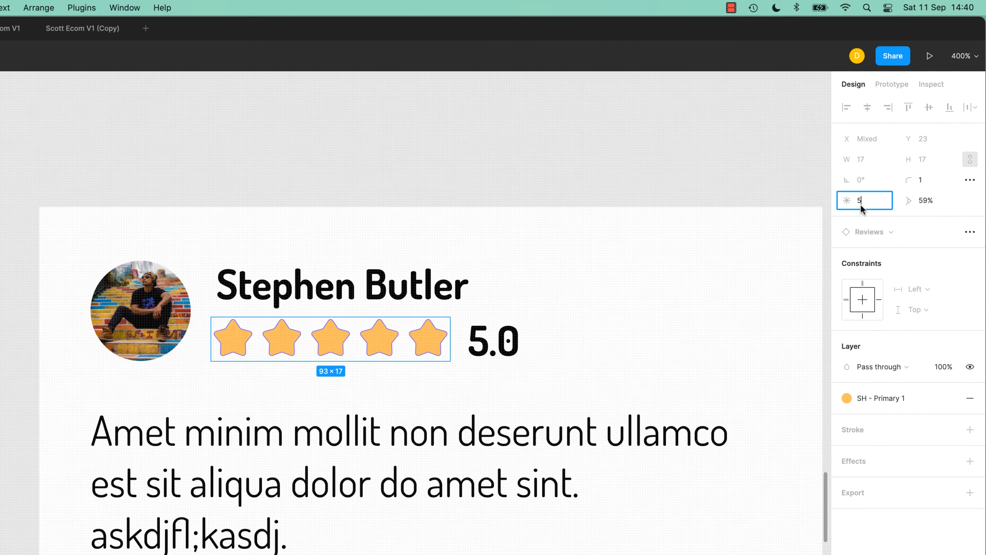
left_click(926, 181)
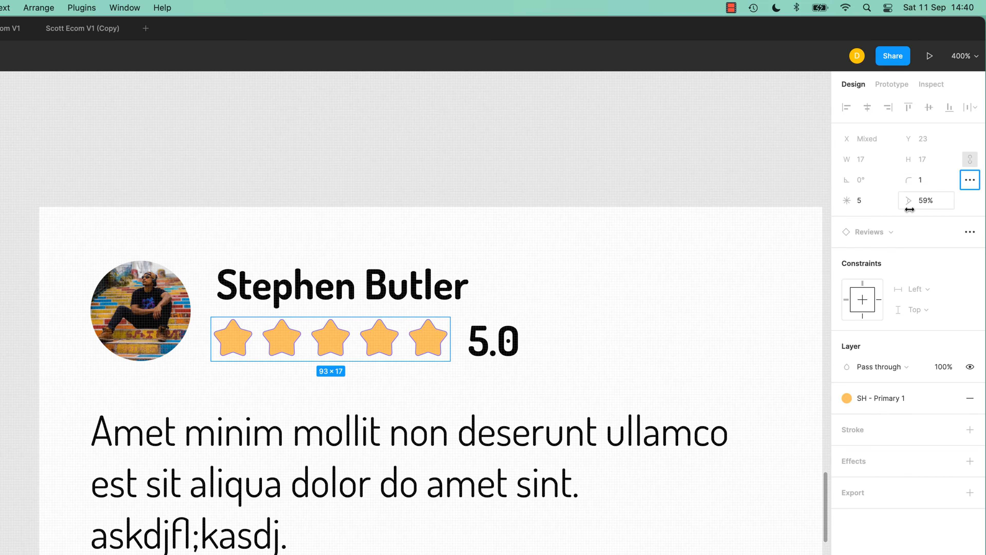
left_click(922, 186)
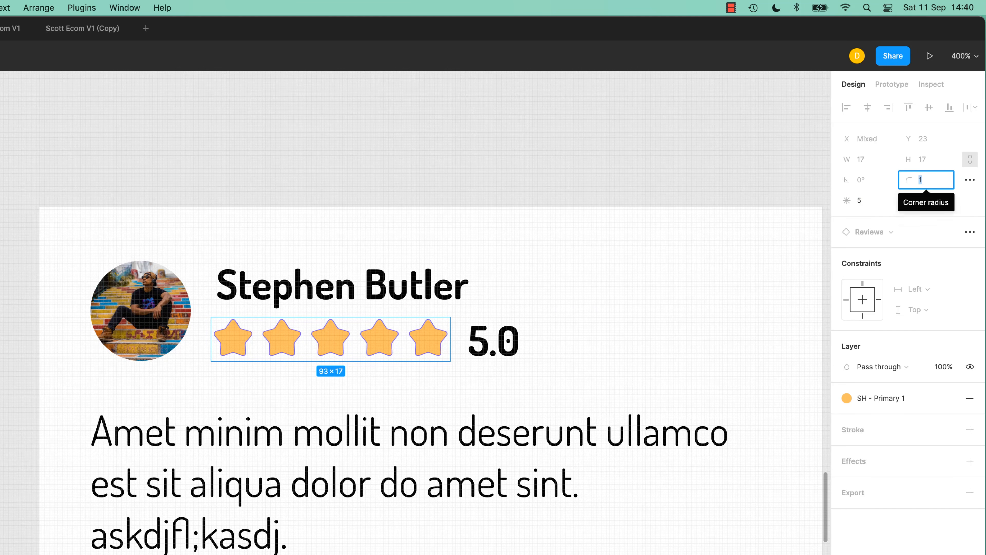
type("0")
key("Tab")
Set the point count of the instance's five stars to 6 and deselect them.
left_click(861, 206)
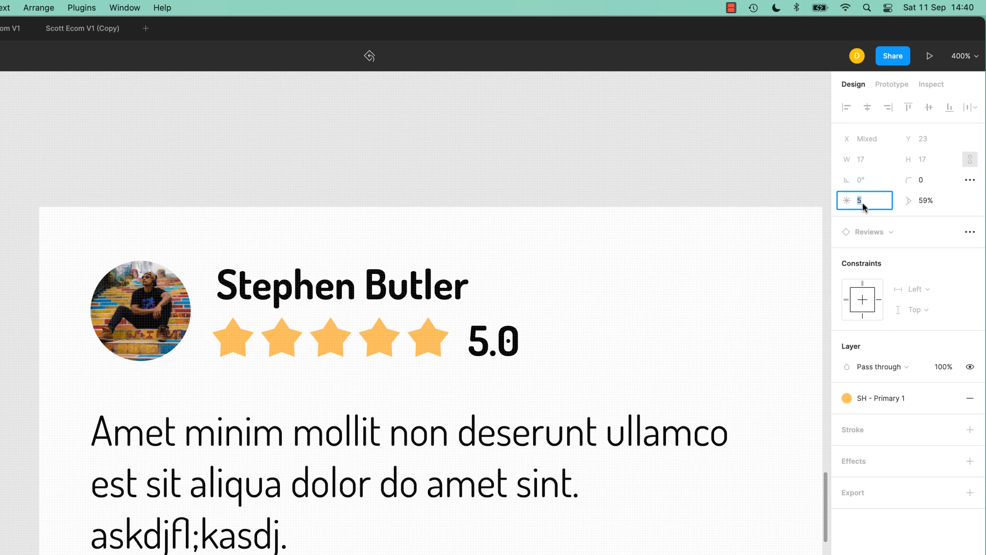
type("6")
key("Tab")
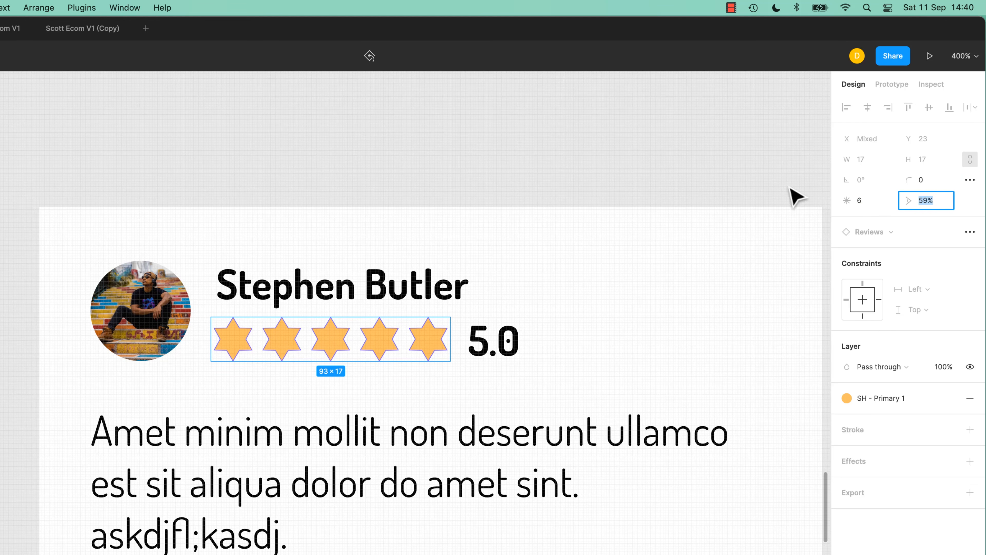
left_click(413, 181)
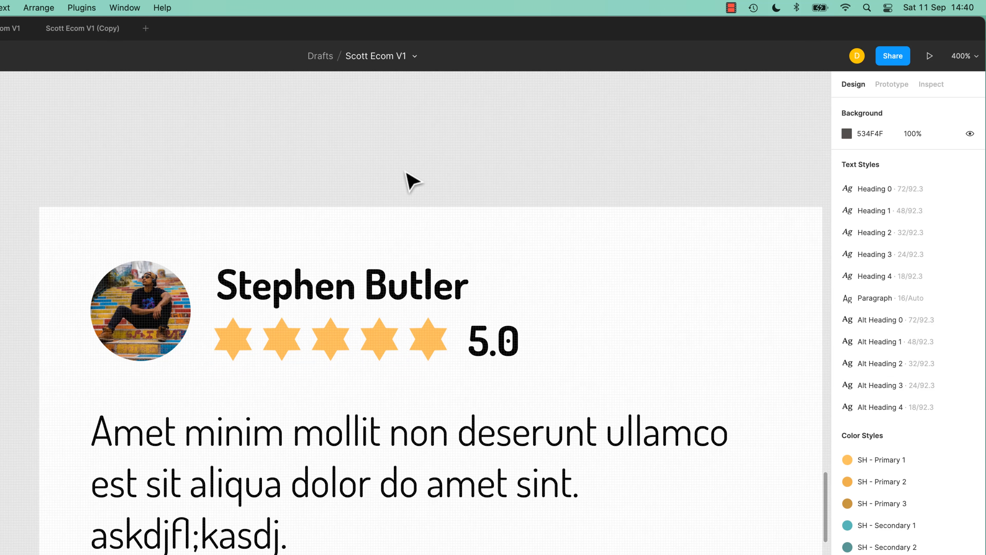
Place another instance of the Reviews local component above the existing review in the Checkout - IPAD frame, at X 34, Y 118.
key("super+minus")
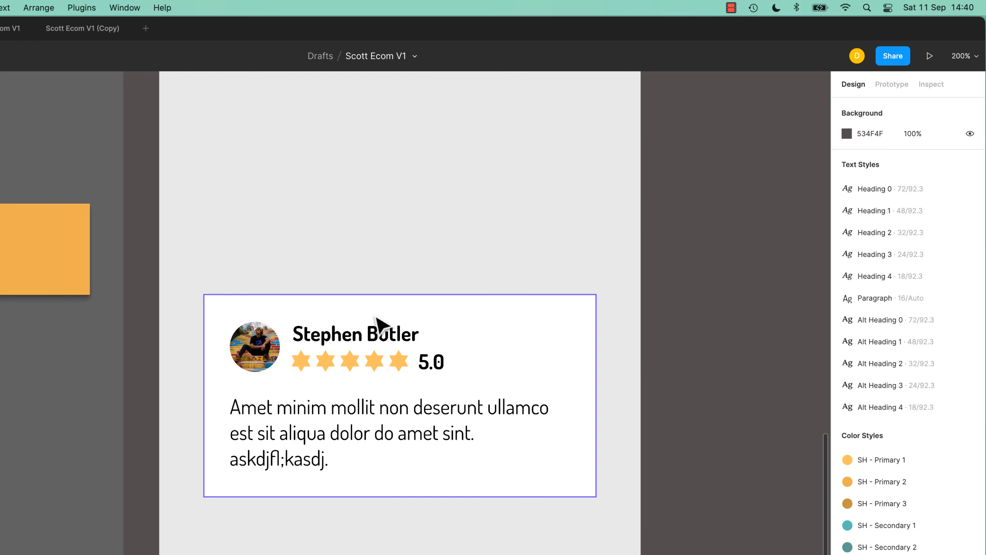
left_click_drag(617, 201, 390, 490)
left_click_drag(536, 273, 697, 150)
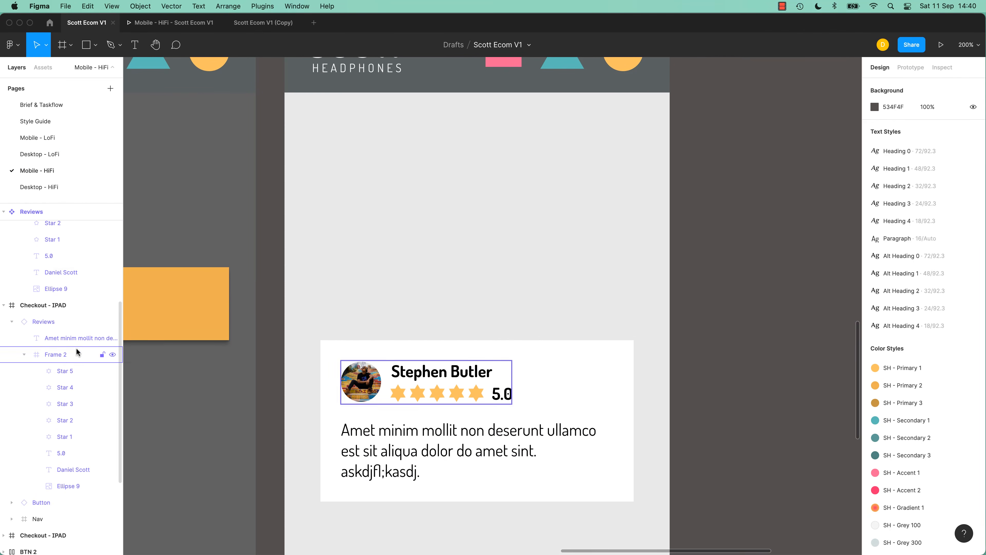
left_click(51, 68)
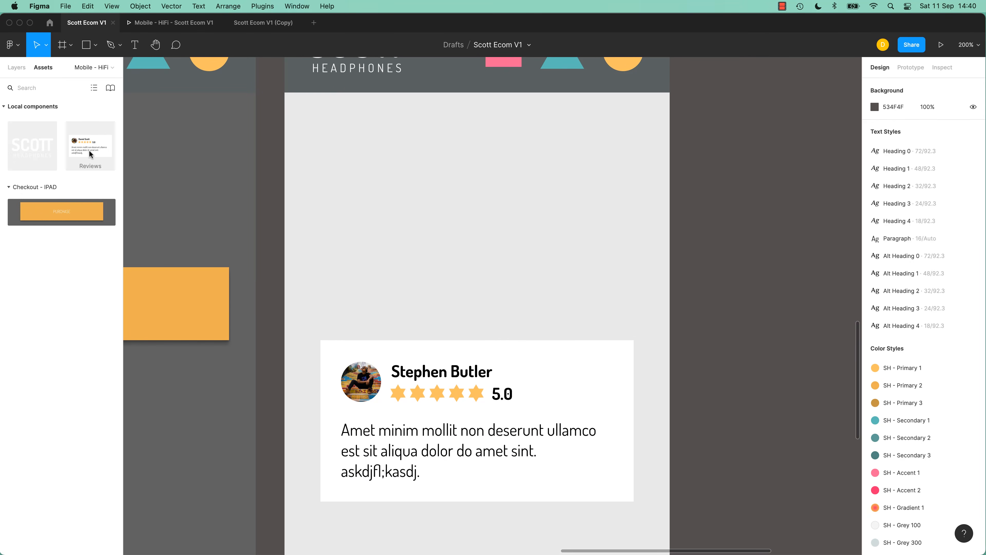
left_click_drag(90, 154, 566, 244)
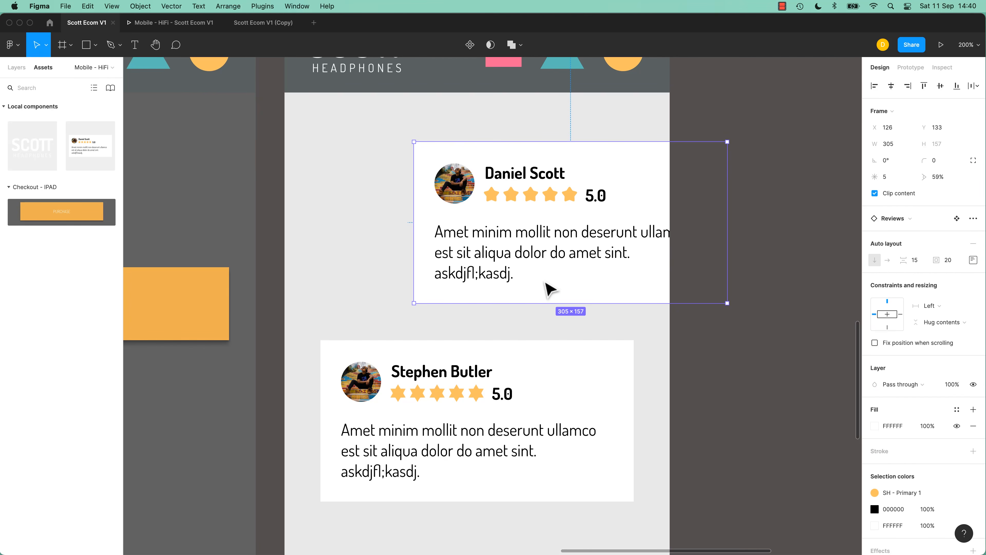
key("Delete")
key("super+z")
left_click_drag(590, 250, 502, 235)
Push the lower Reviews instance's overrides to its main component, and check the main component beside the frame.
left_click_drag(724, 201, 738, 91)
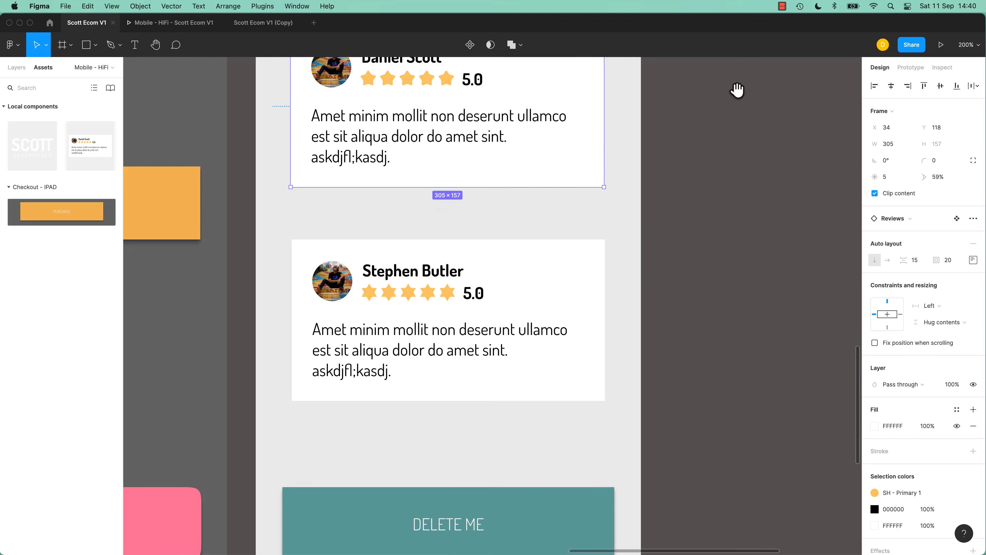
left_click(547, 309)
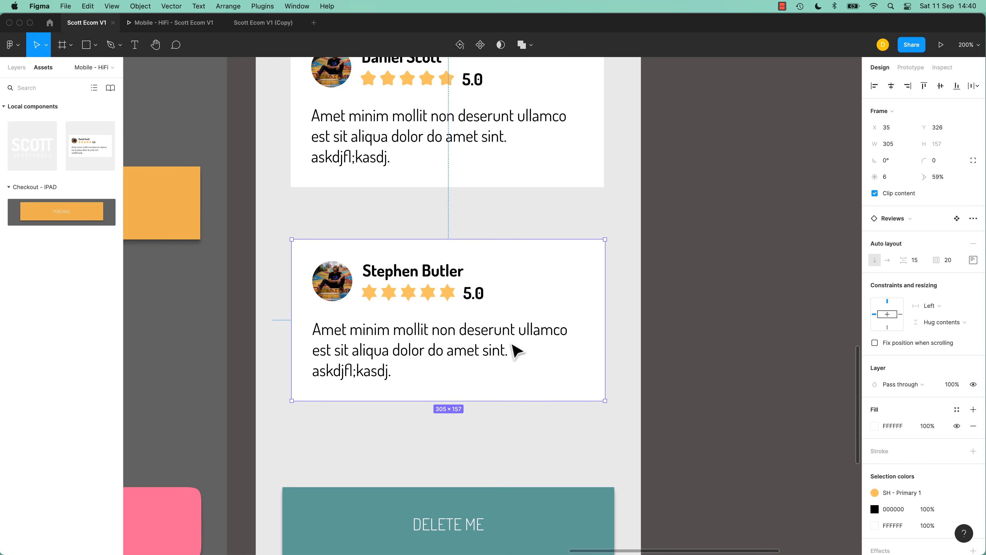
right_click(524, 311)
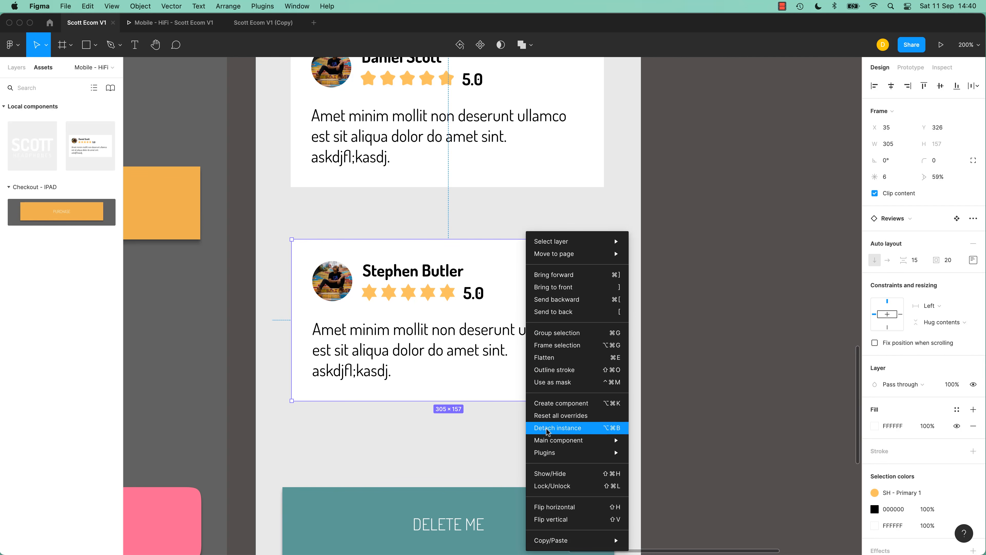
mouse_move(551, 442)
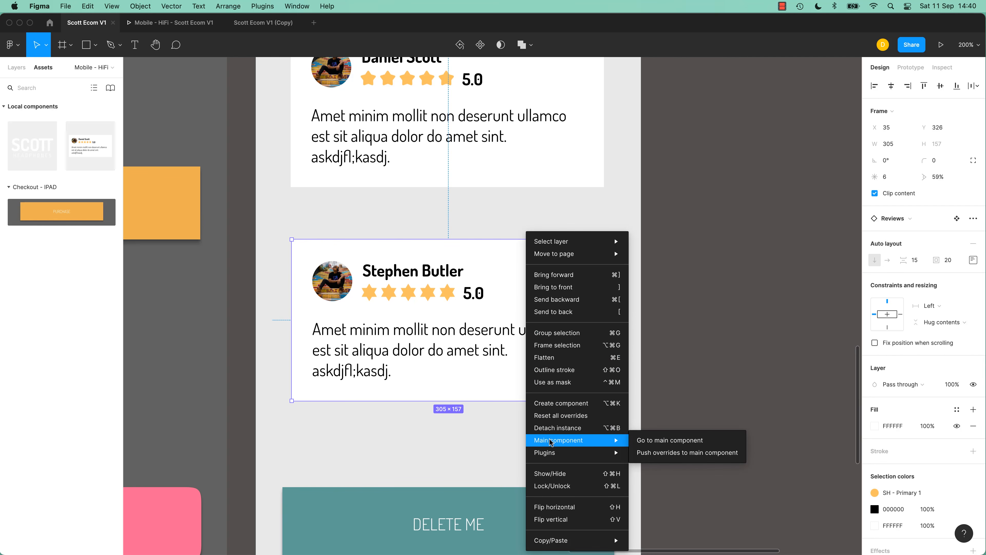
left_click(648, 453)
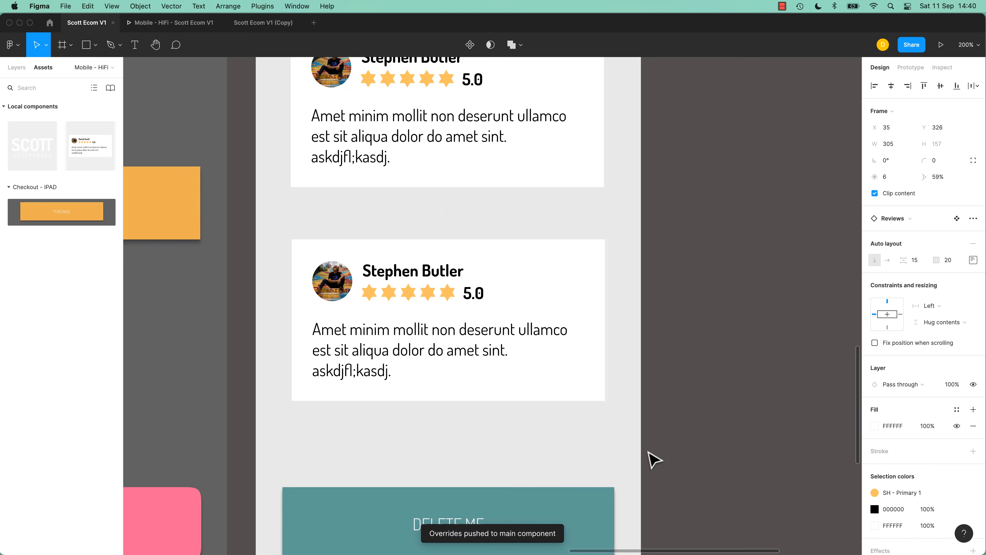
scroll(546, 286, "right", 7)
scroll(546, 286, "up", 3)
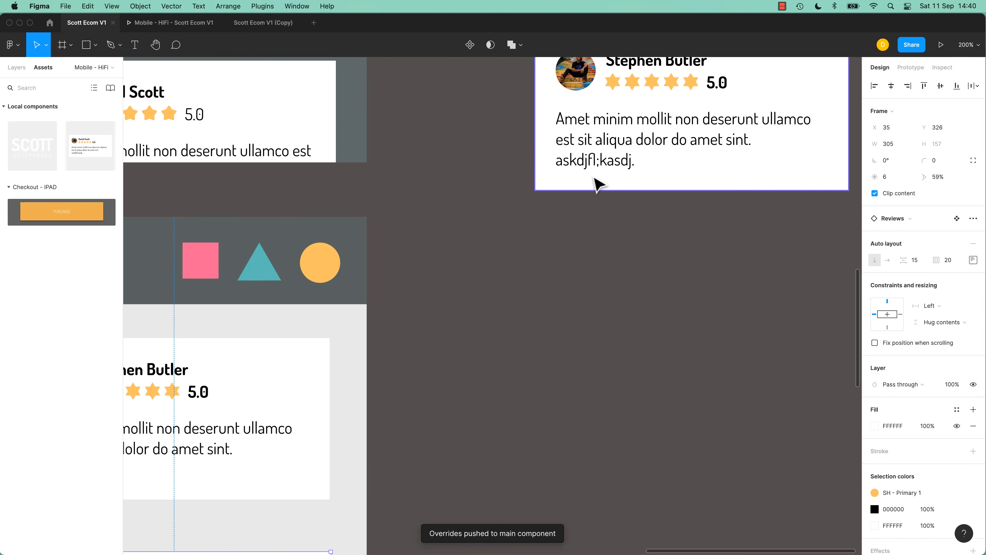
scroll(252, 404, "left", 10)
scroll(252, 404, "down", 5)
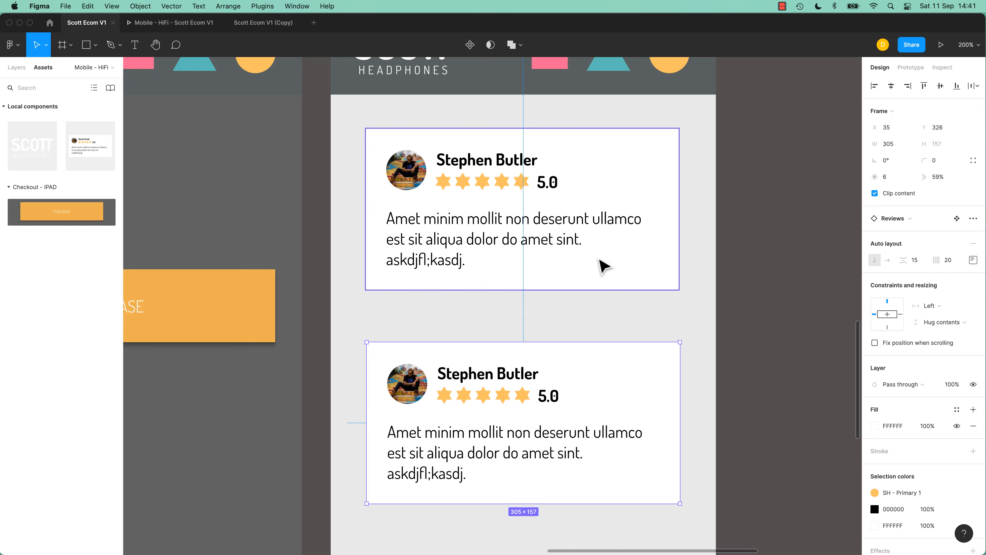
Apply the SH - Secondary 1 colour style to all five stars in the lower Reviews instance and deselect them.
double_click(525, 396)
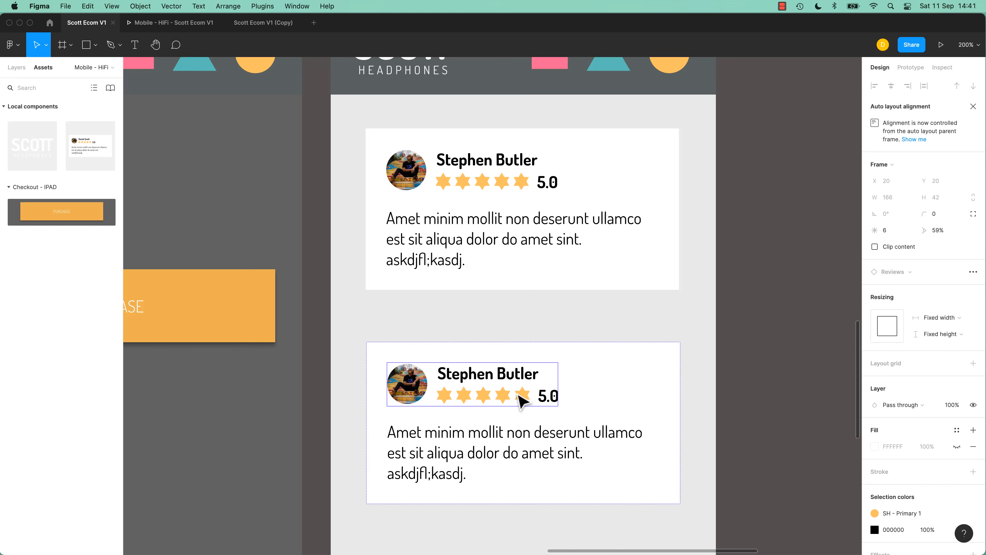
double_click(521, 397)
left_click(505, 398, "shift")
left_click(485, 398, "shift")
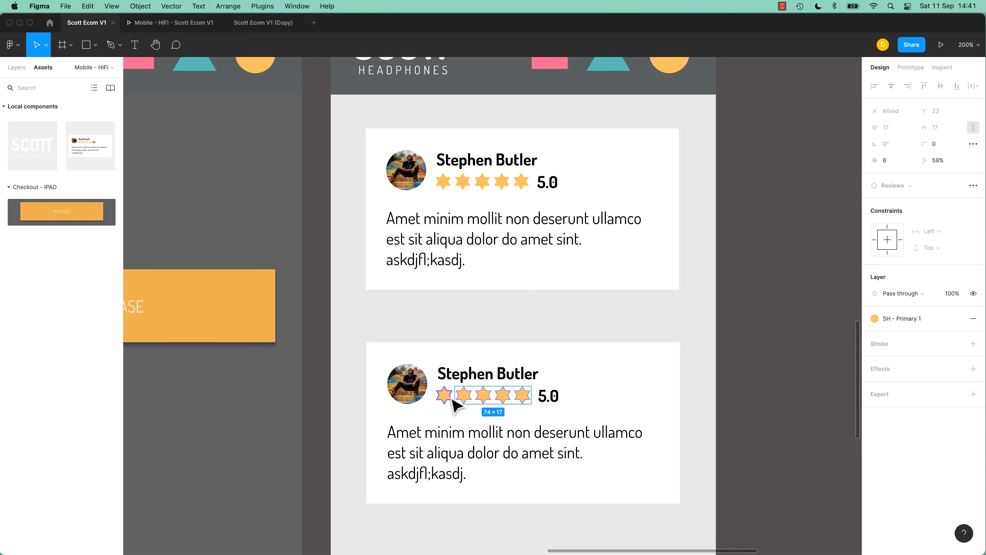
left_click(467, 398, "shift")
left_click(446, 396, "shift")
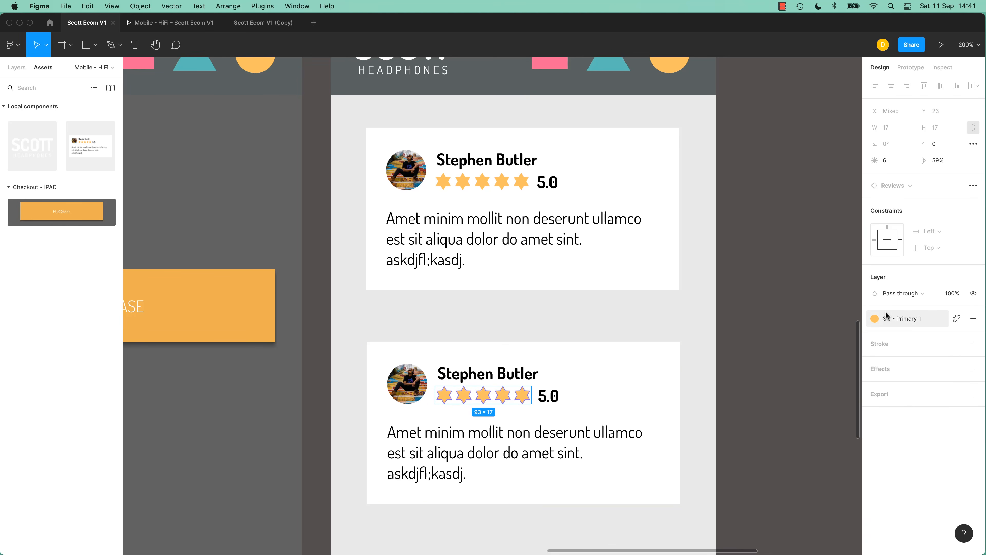
left_click(879, 319)
left_click(895, 430)
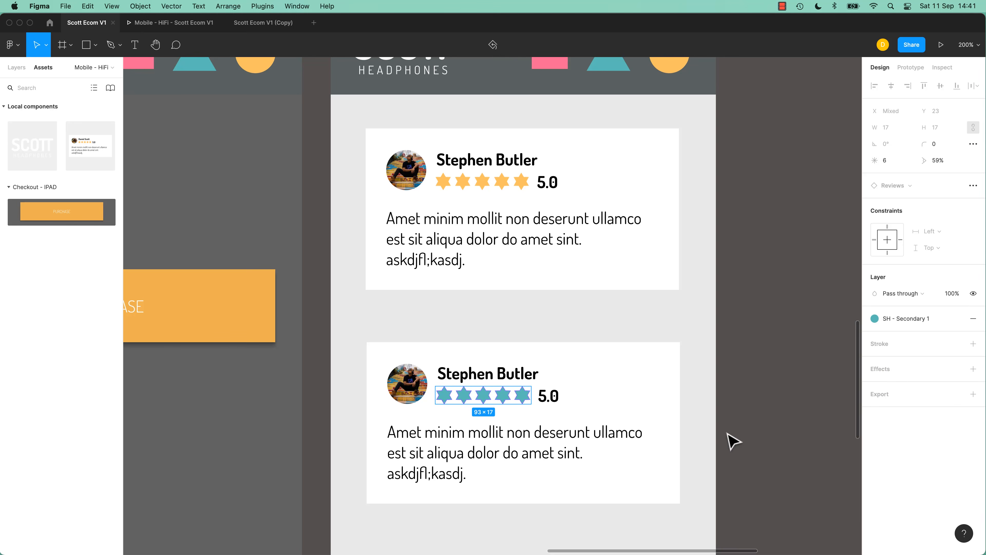
left_click(716, 353)
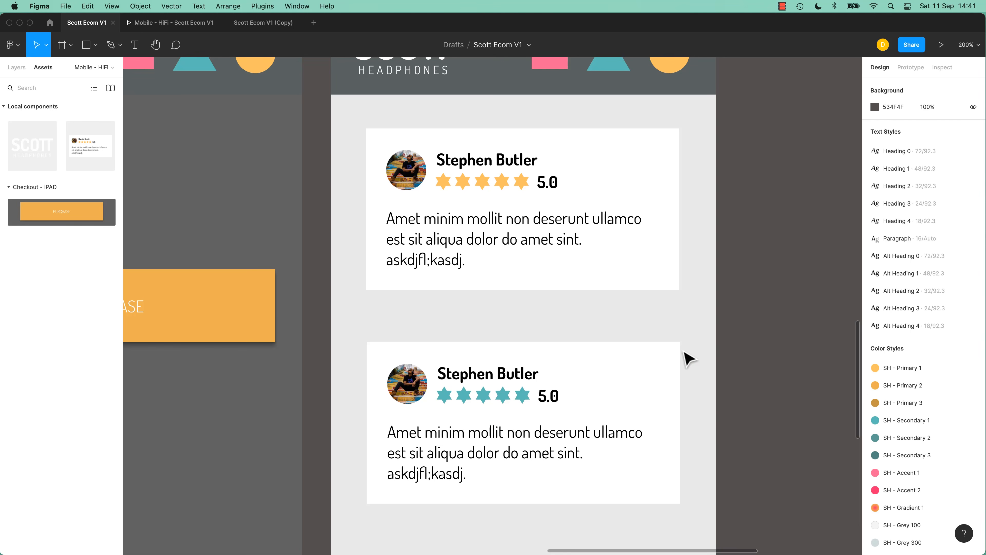
Reset all overrides on the lower Reviews instance and deselect it.
right_click(587, 388)
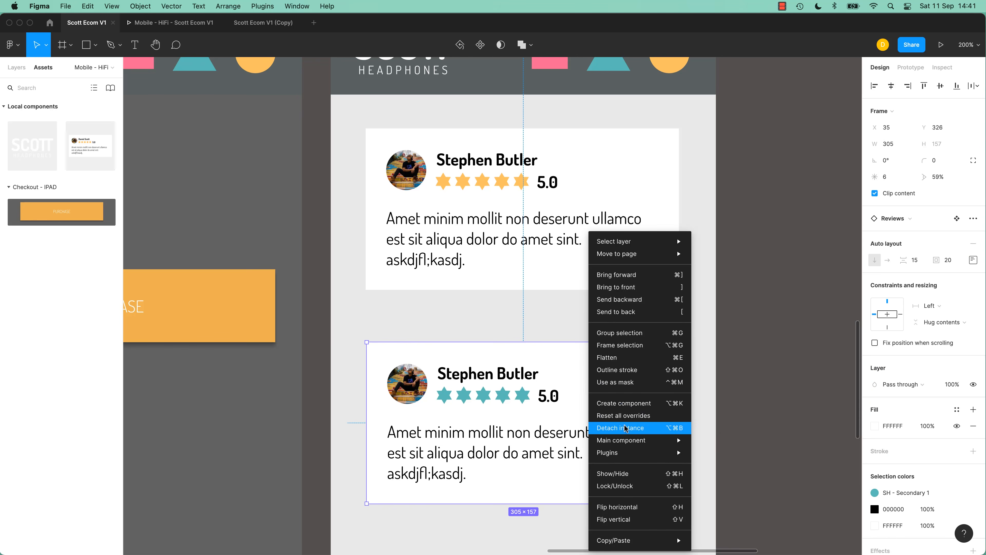
mouse_move(630, 440)
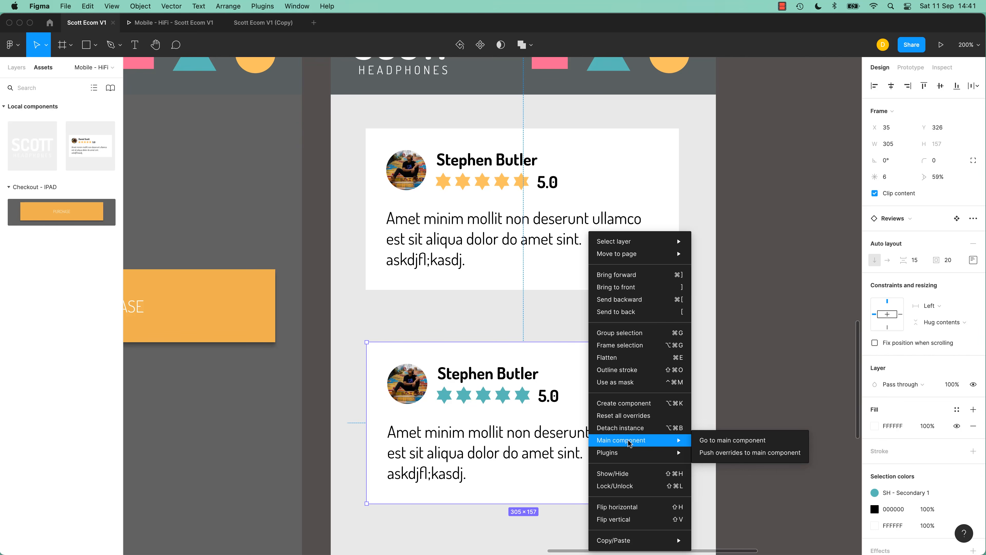
left_click(620, 417)
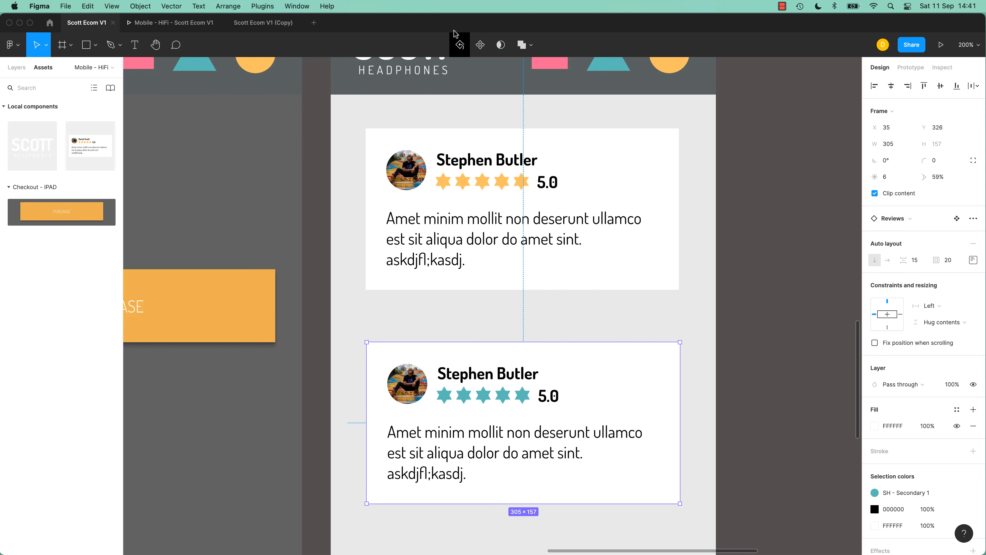
left_click(459, 45)
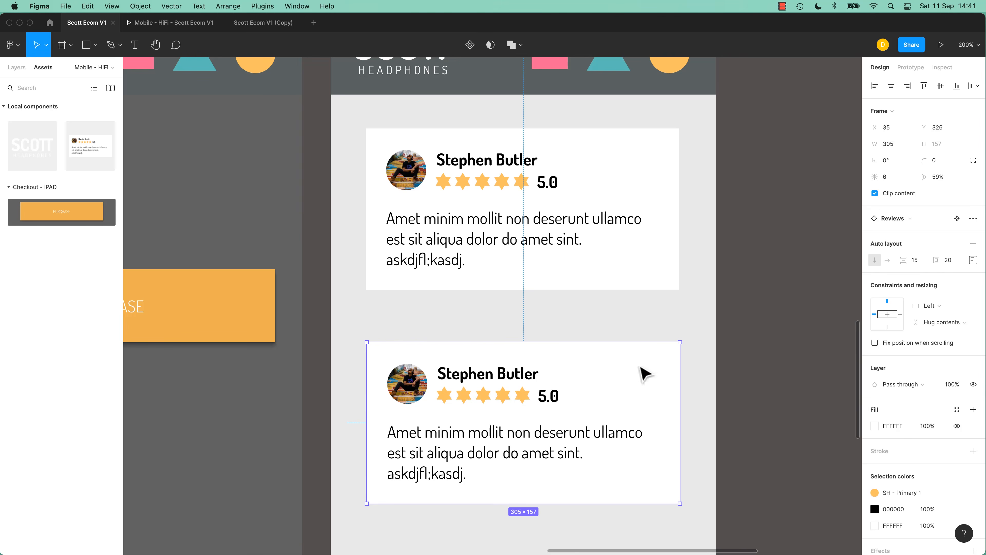
left_click_drag(758, 205, 466, 474)
left_click_drag(467, 432, 751, 82)
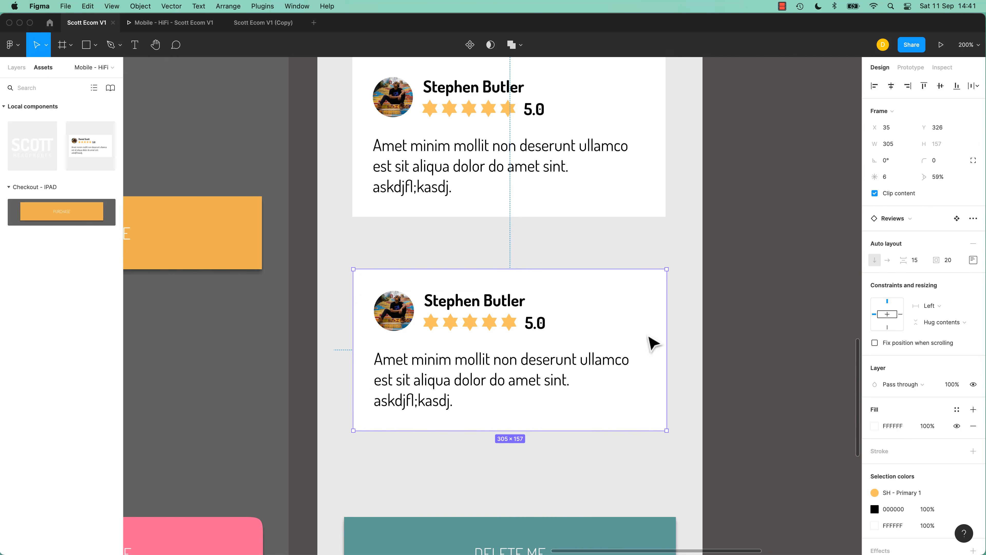
left_click(709, 456)
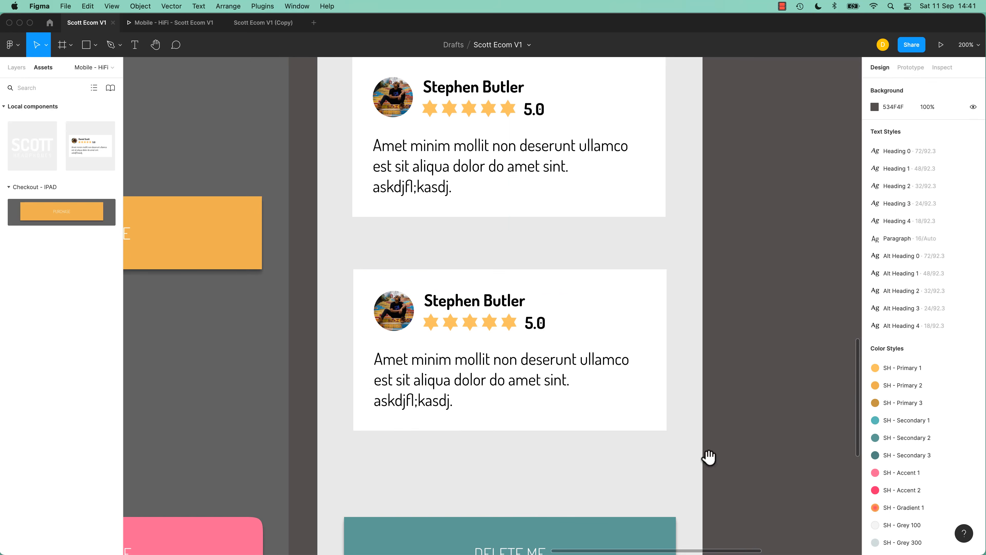
Draw a horizontal right-pointing arrow about 42 px long in the empty light grey frame with the Arrow tool.
scroll(588, 342, "left", 10)
scroll(493, 361, "left", 10)
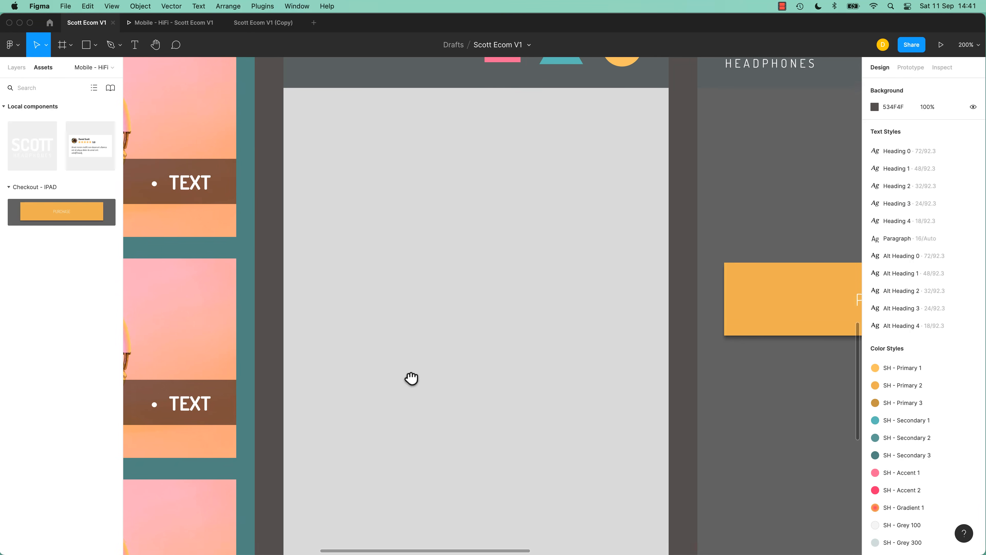
left_click(96, 46)
left_click(84, 95)
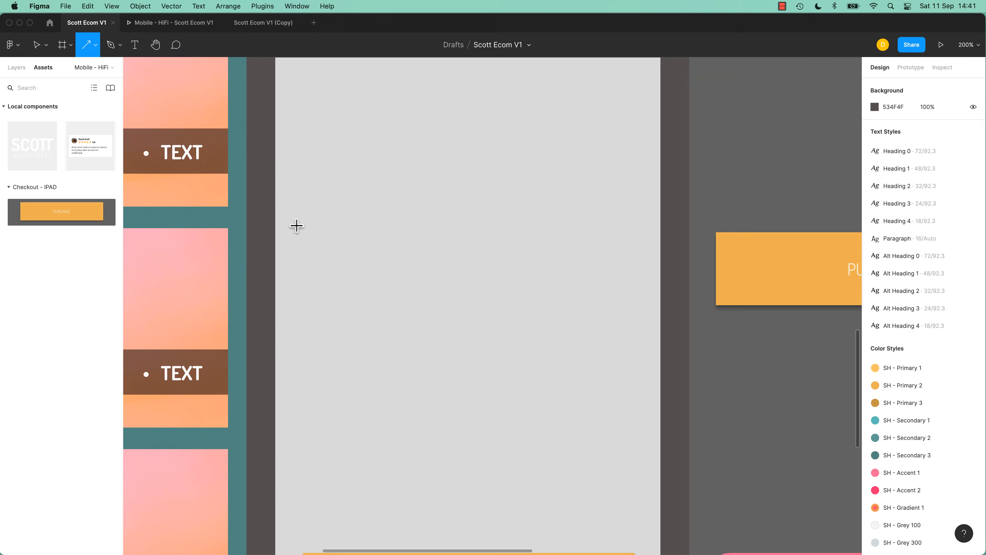
left_click_drag(427, 313, 473, 331)
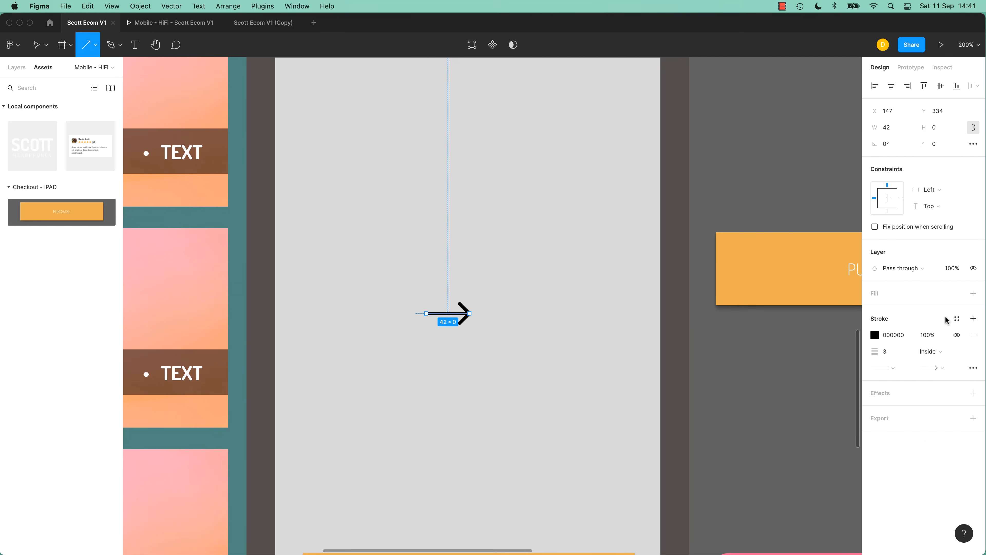
Apply the SH - Secondary 2 colour style to the arrow's stroke.
left_click(957, 319)
left_click(887, 380)
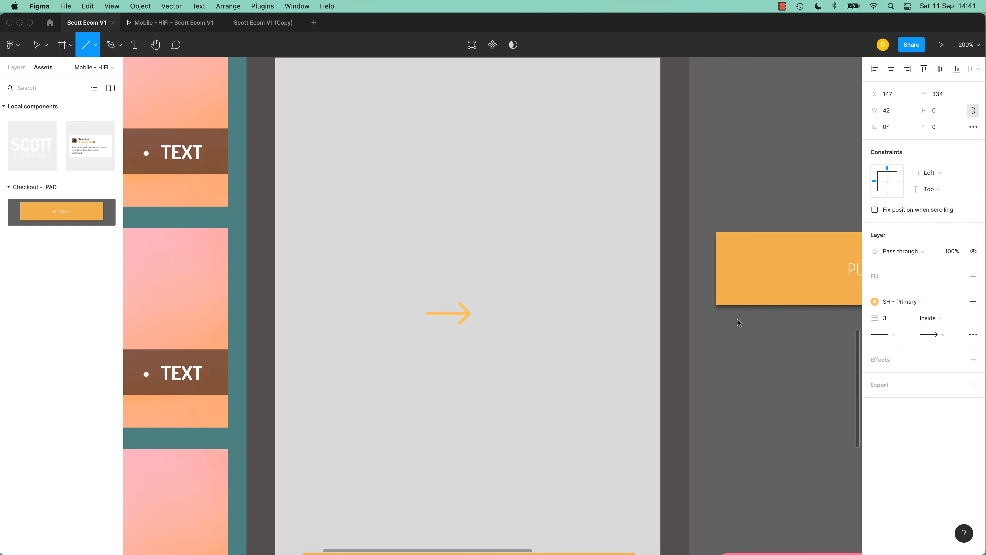
left_click(876, 304)
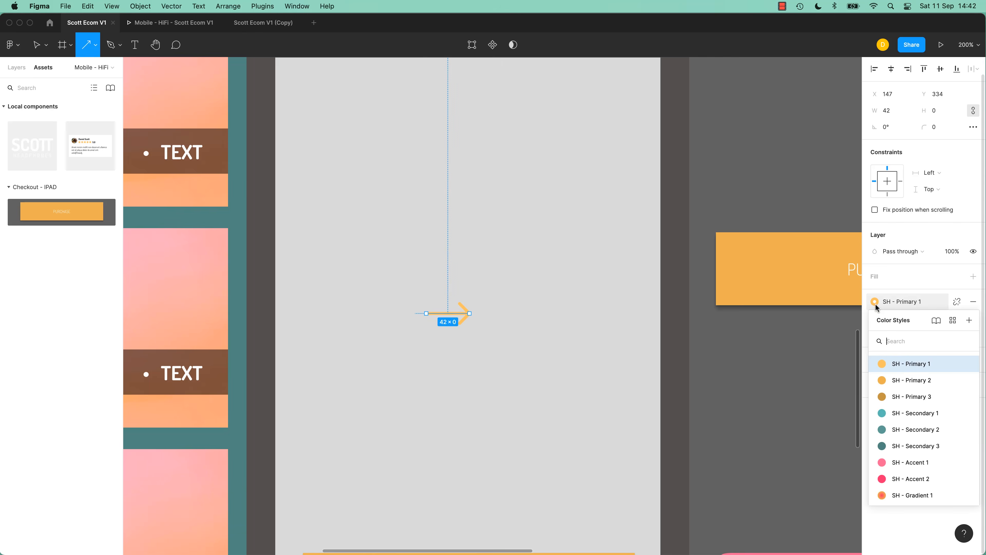
left_click(881, 429)
key("v")
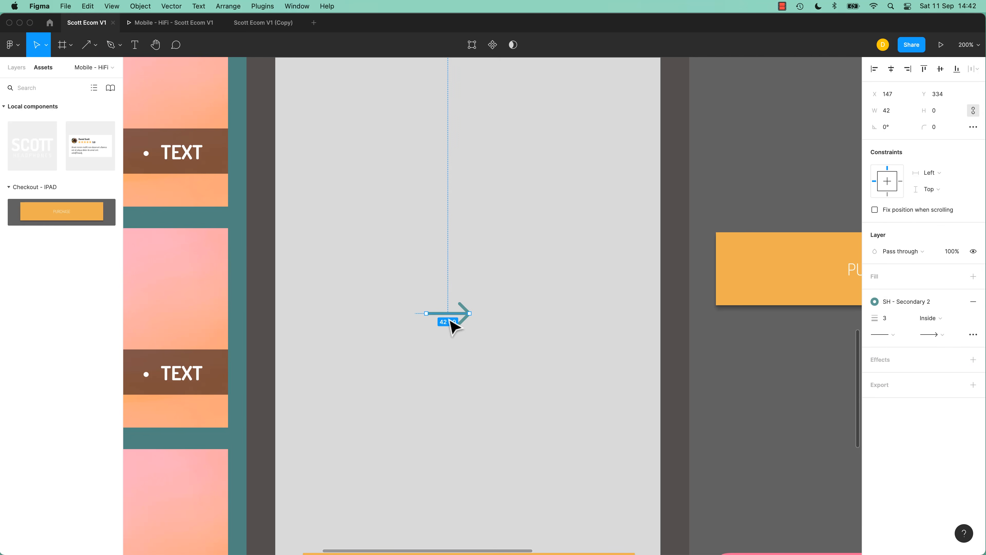
Shorten the arrow from its tail end to a width of about 22 px.
left_click_drag(427, 313, 447, 313)
left_click(396, 347)
left_click(448, 314)
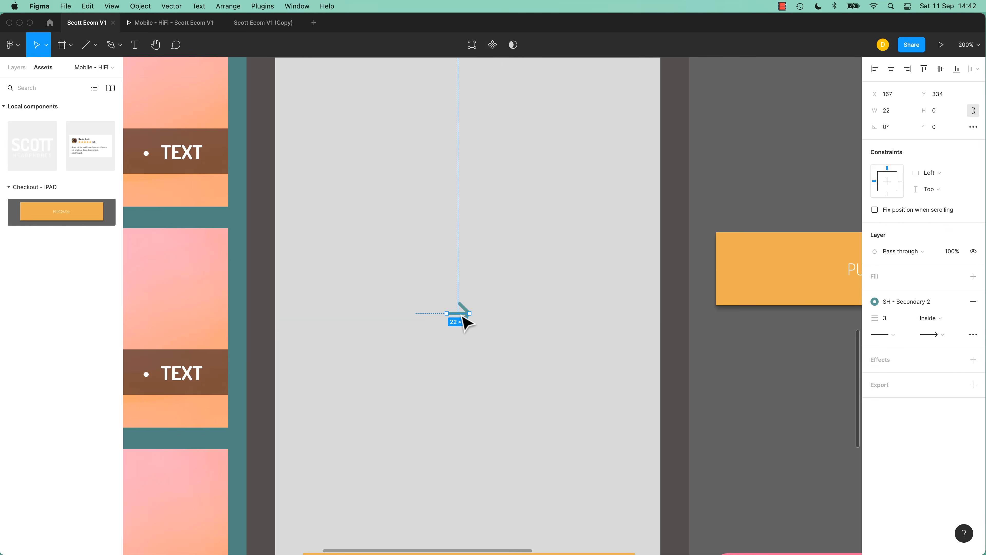
Duplicate the arrow directly below the original and turn the copy to point left, at X 189, Y 365.
left_click_drag(463, 316, 466, 354)
left_click(526, 346)
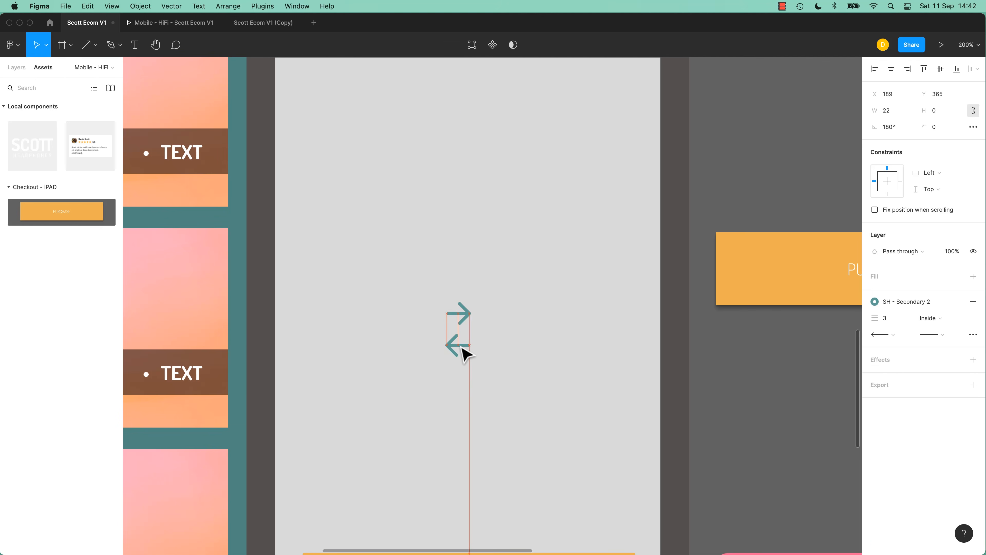
left_click(468, 319)
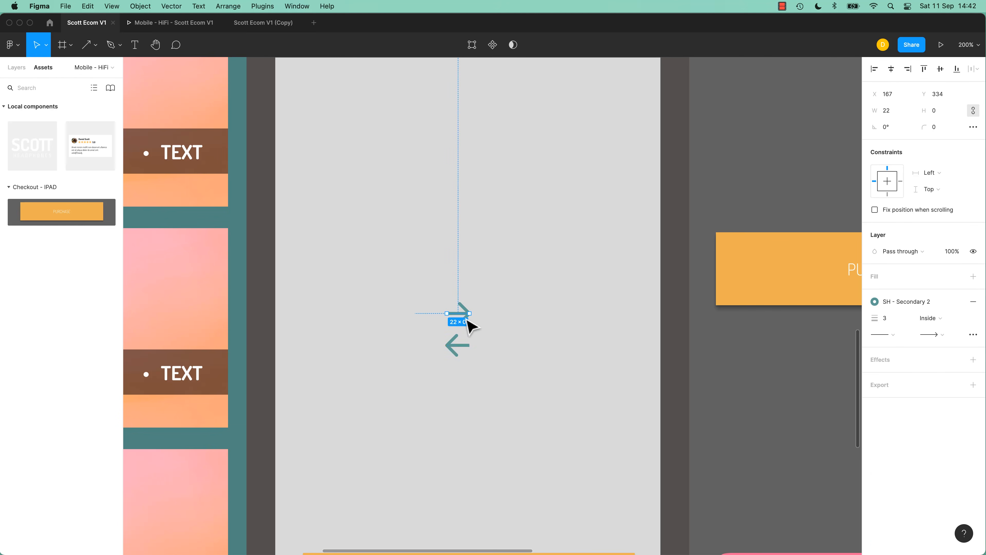
left_click(464, 347)
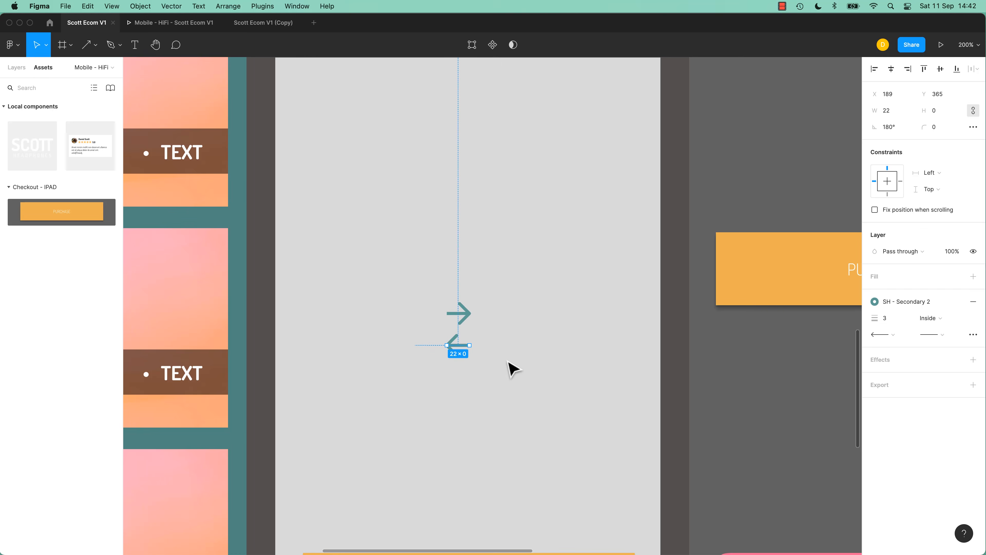
Select both arrows and turn them into separate components with Create multiple components.
left_click(512, 370)
left_click_drag(519, 258, 433, 395)
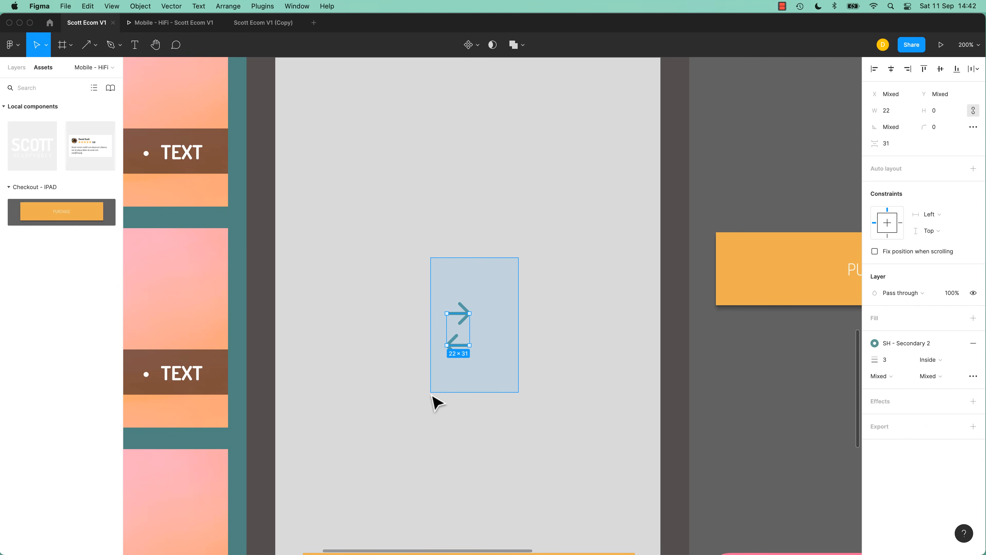
left_click(479, 47)
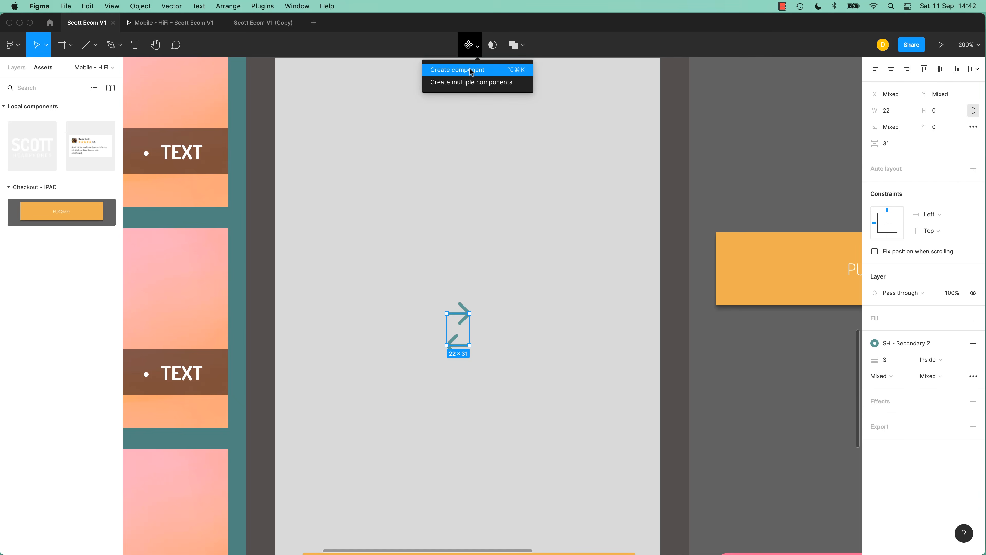
left_click(471, 83)
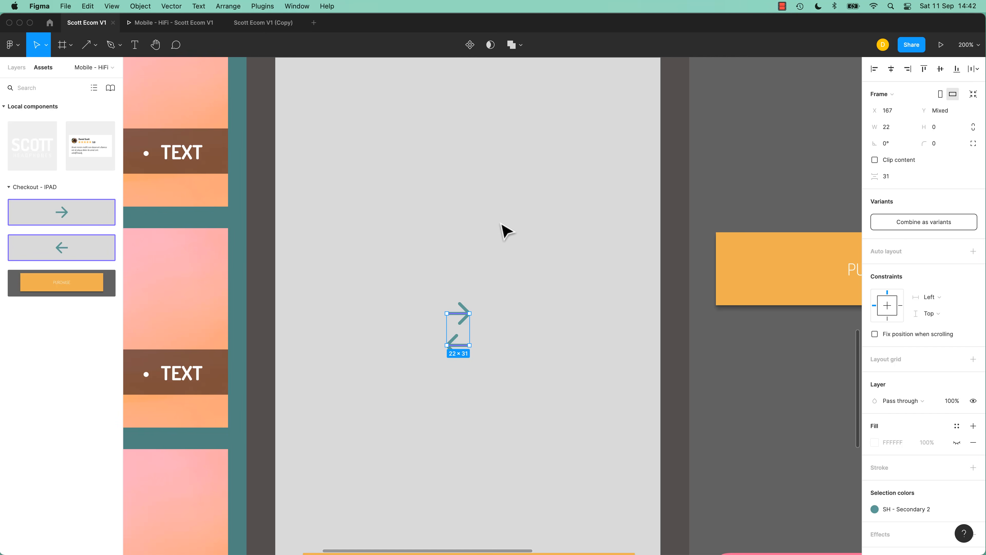
Place an instance of the right-pointing arrow component below the circle icon in the dark Checkout - IPAD frame, at X 330, Y 115.
left_click(439, 268)
left_click_drag(662, 324, 484, 289)
left_click_drag(726, 243, 462, 504)
left_click_drag(62, 211, 605, 316)
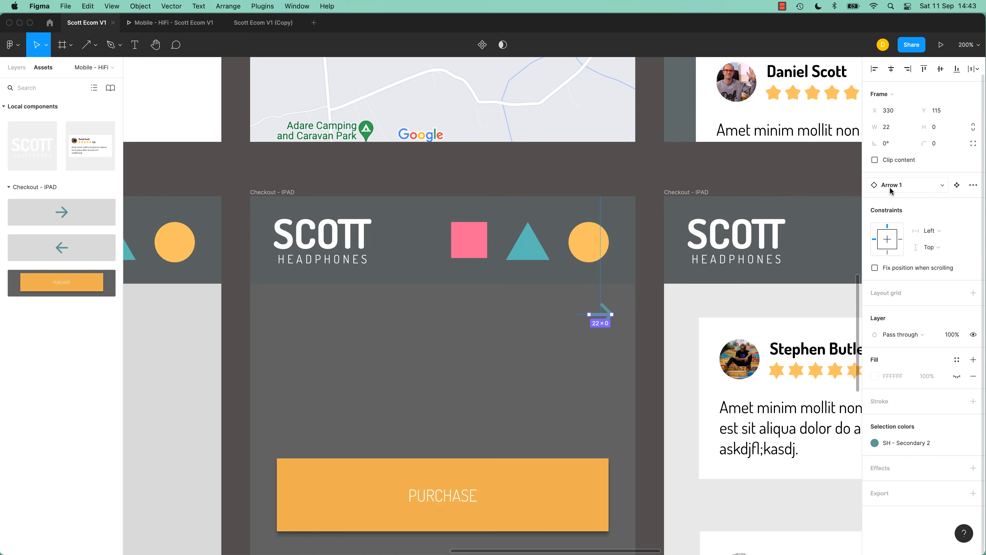
Swap the arrow instance to Arrow 2, and replace it with Arrow 1 again directly from the component assets.
left_click(904, 186)
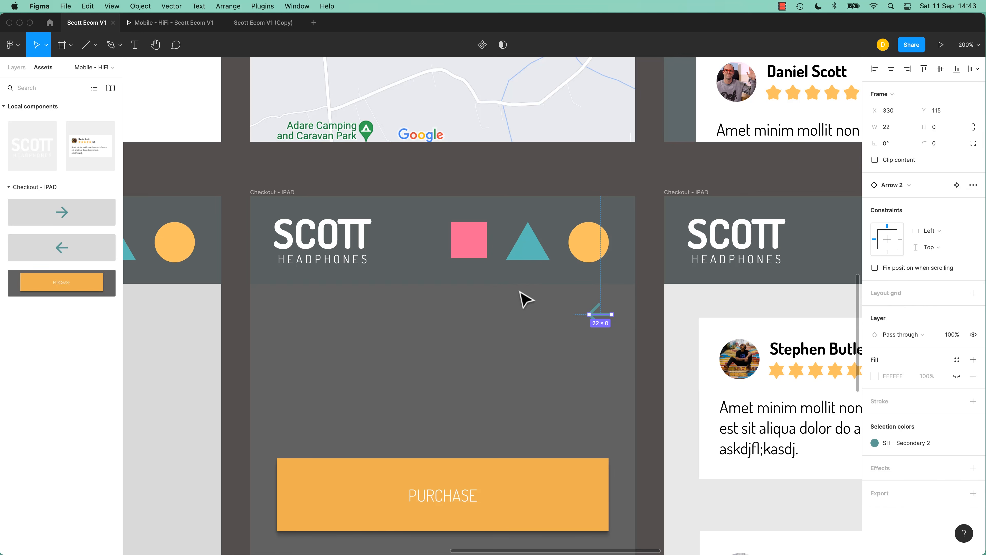
left_click(480, 257)
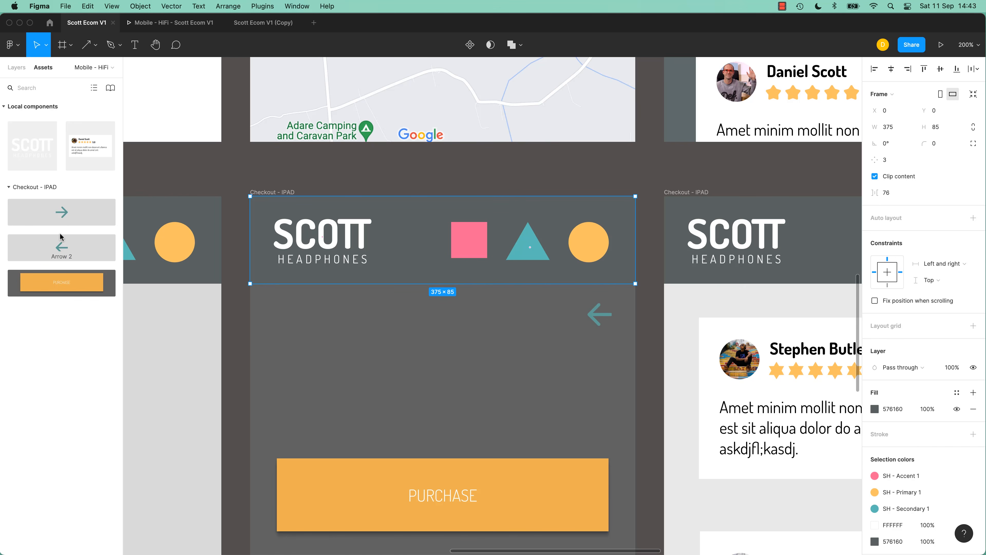
left_click(598, 316)
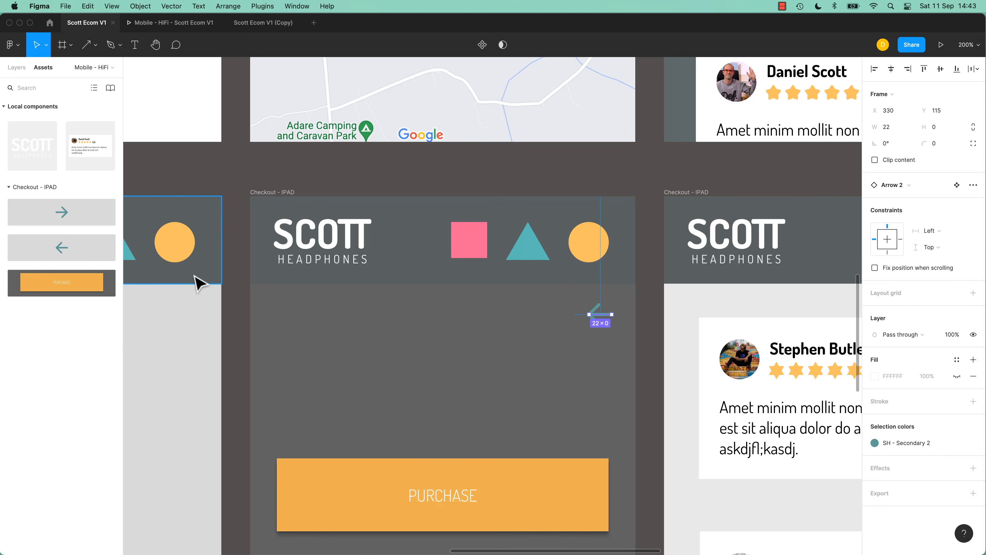
left_click_drag(66, 213, 601, 317)
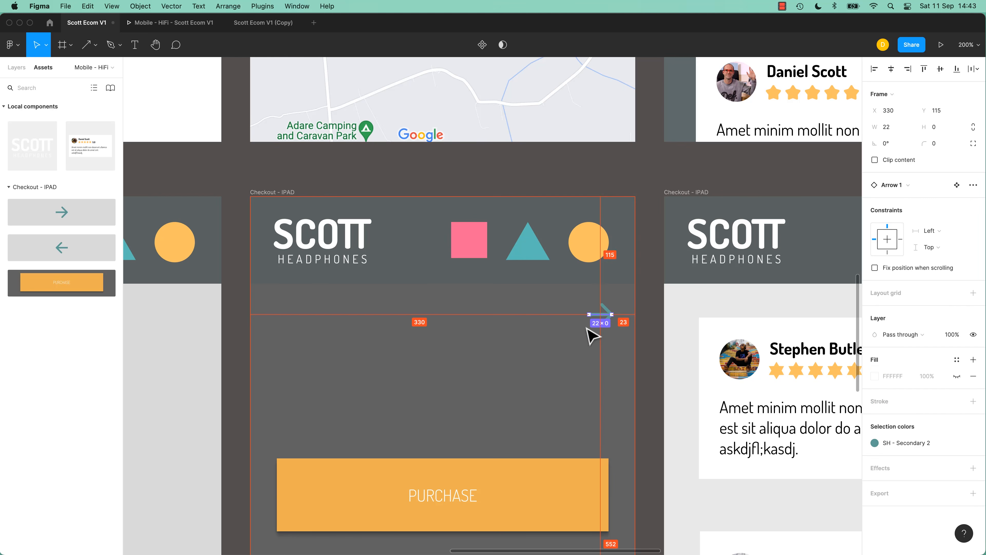
left_click(652, 357)
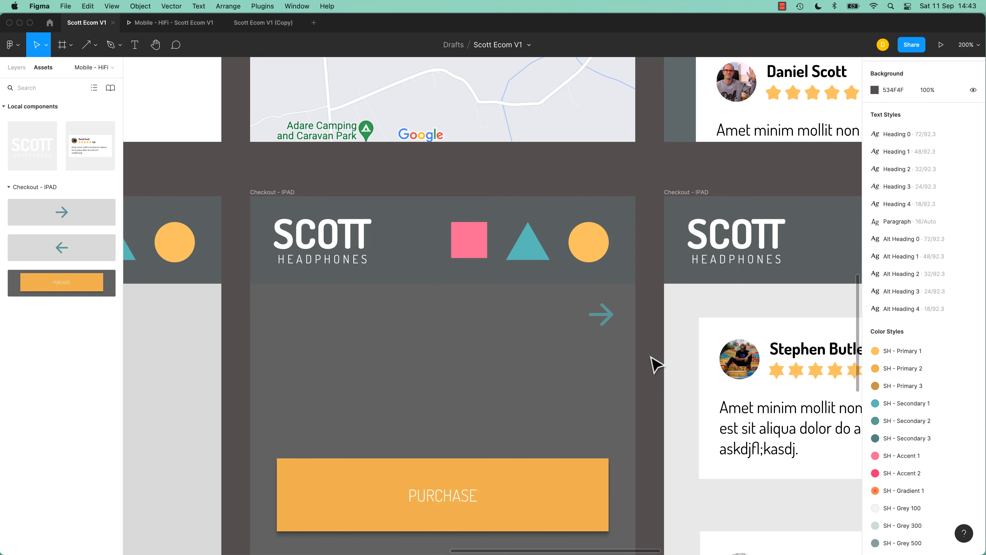
Place a white Logo instance in the empty area above the PURCHASE button in the dark Checkout - IPAD frame, at X 93, Y 128.
left_click(367, 253)
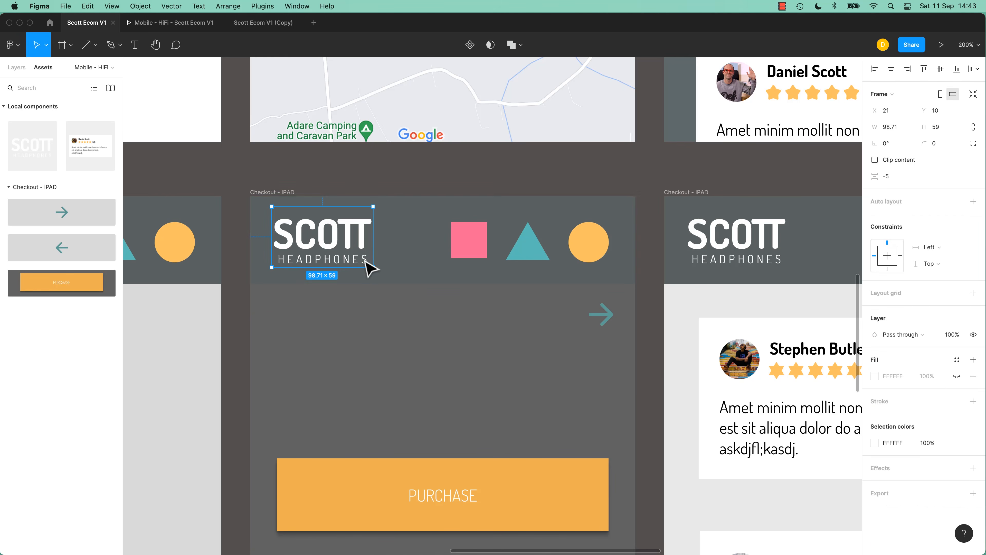
left_click(412, 359)
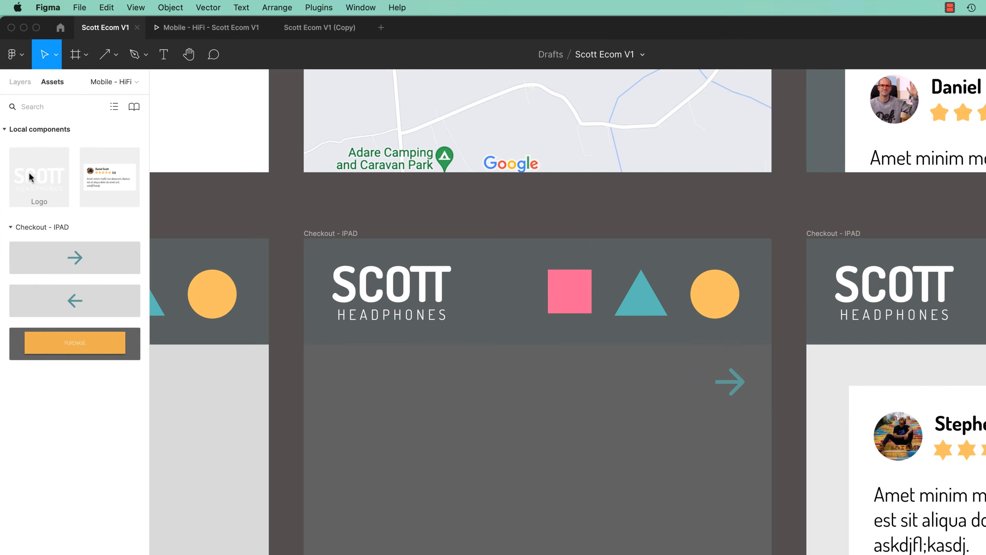
left_click_drag(29, 177, 521, 458)
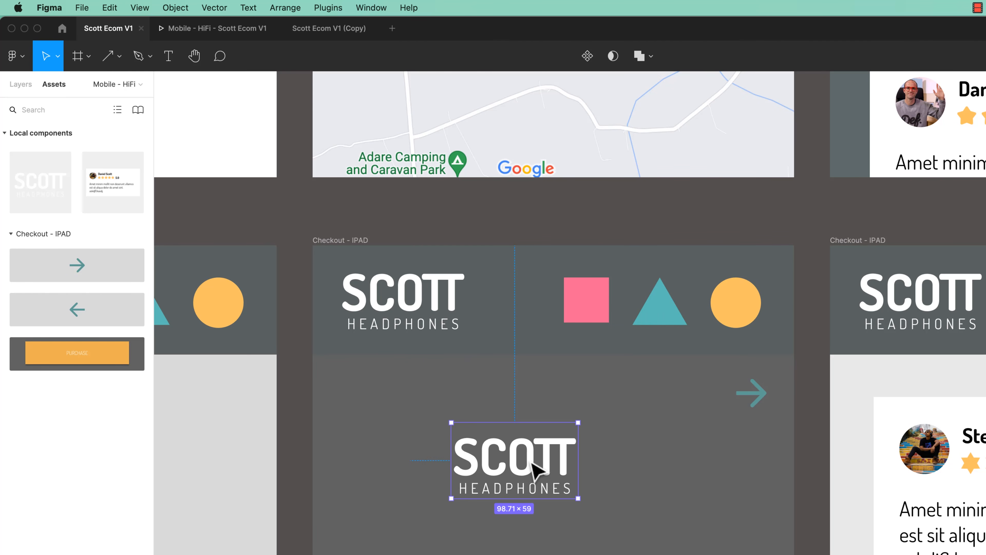
left_click_drag(532, 463, 513, 451)
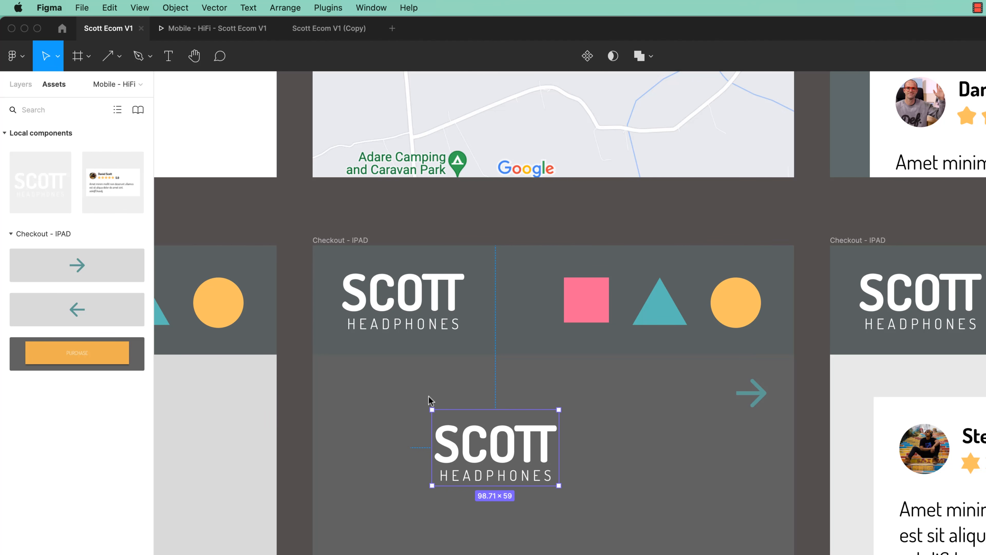
Detach the new Logo instance from its main component.
left_click(28, 92)
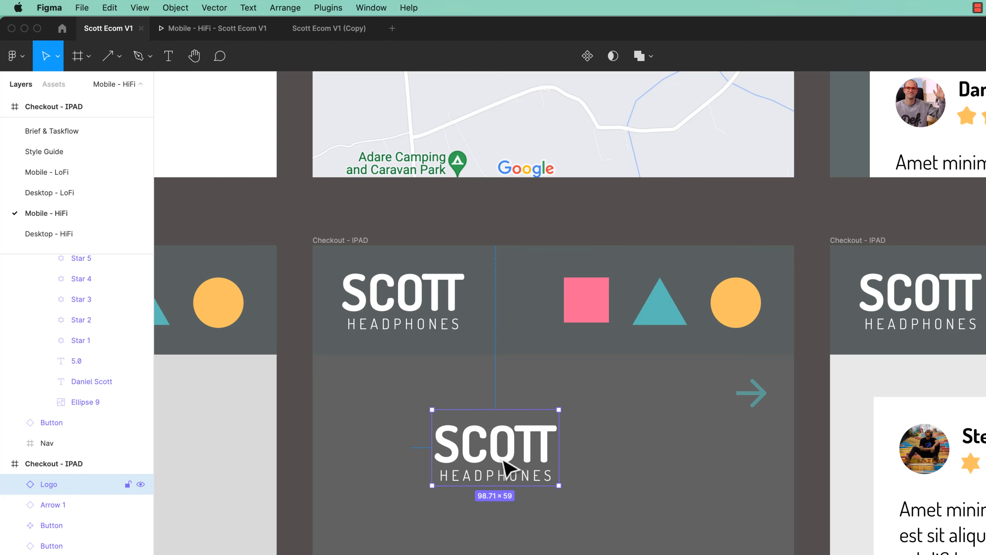
right_click(504, 466)
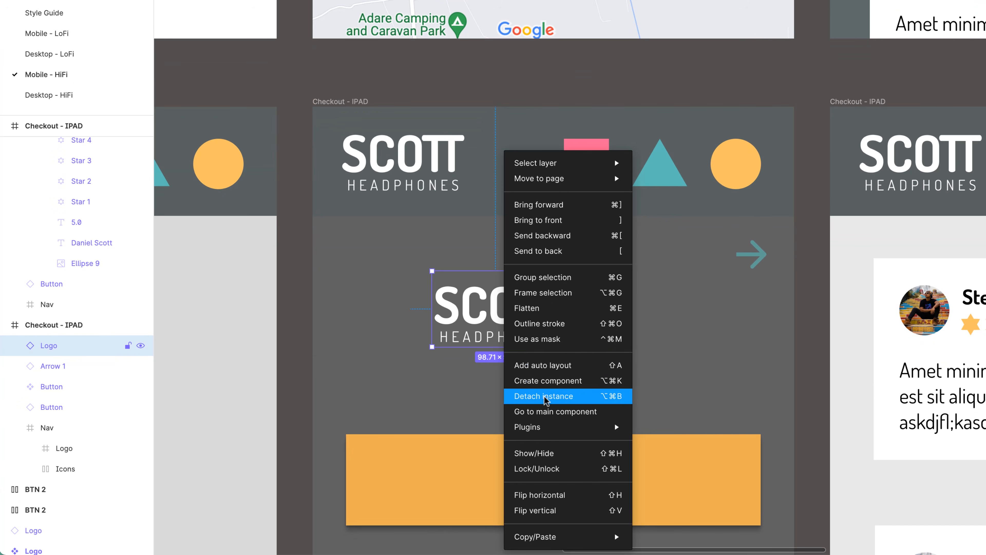
left_click(562, 401)
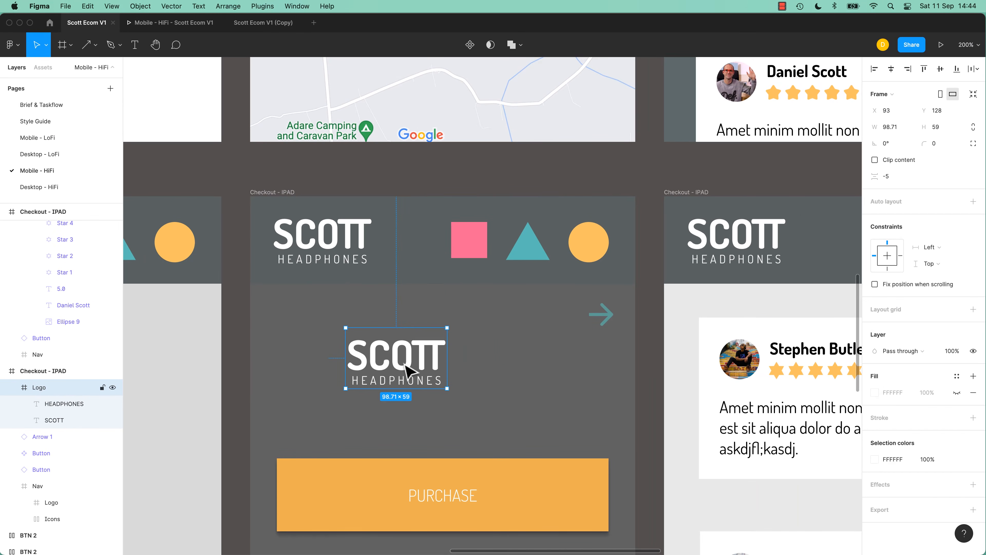
left_click(875, 393)
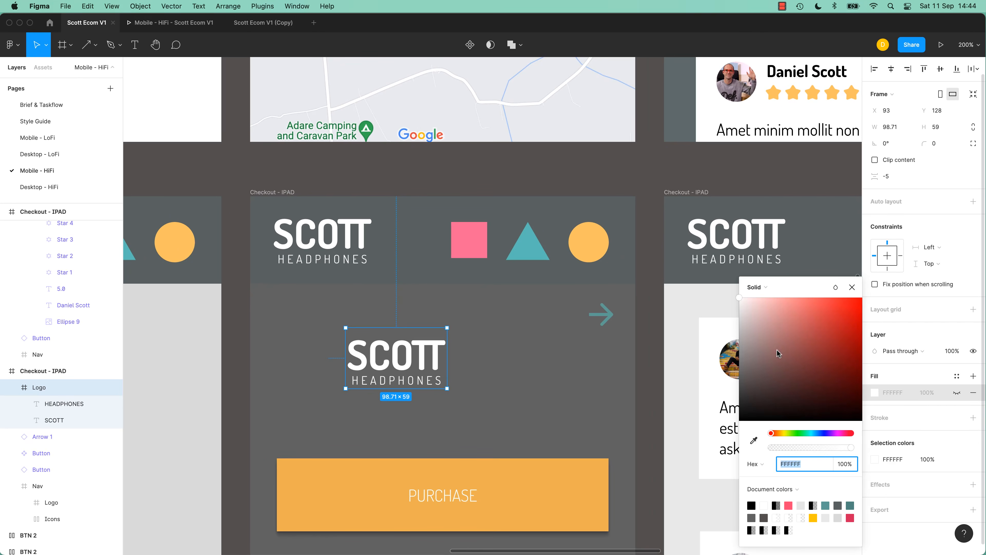
left_click_drag(777, 354, 874, 298)
key("super+z")
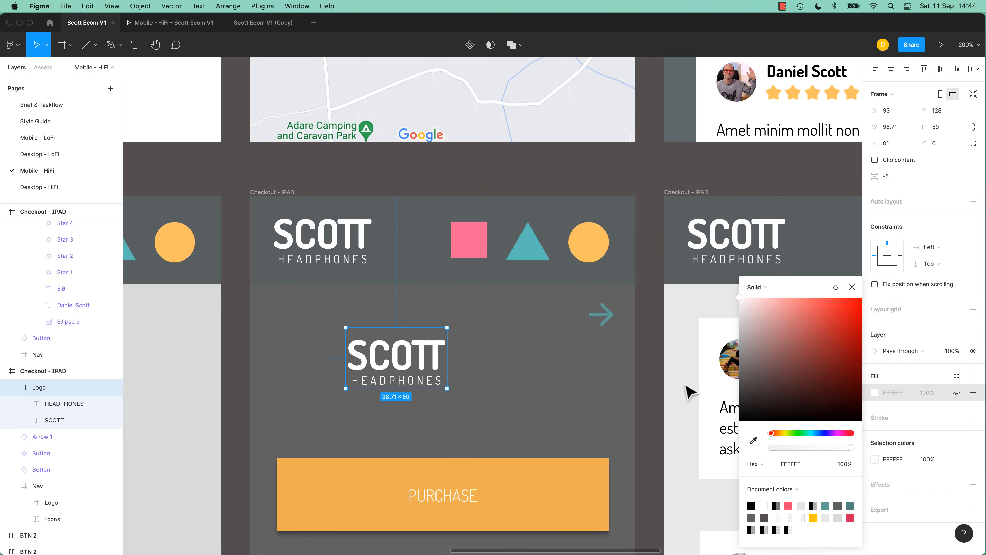
Set the fill of the detached logo's HEADPHONES and SCOTT text layers to black, 000000.
left_click(66, 408)
left_click(65, 424, "shift")
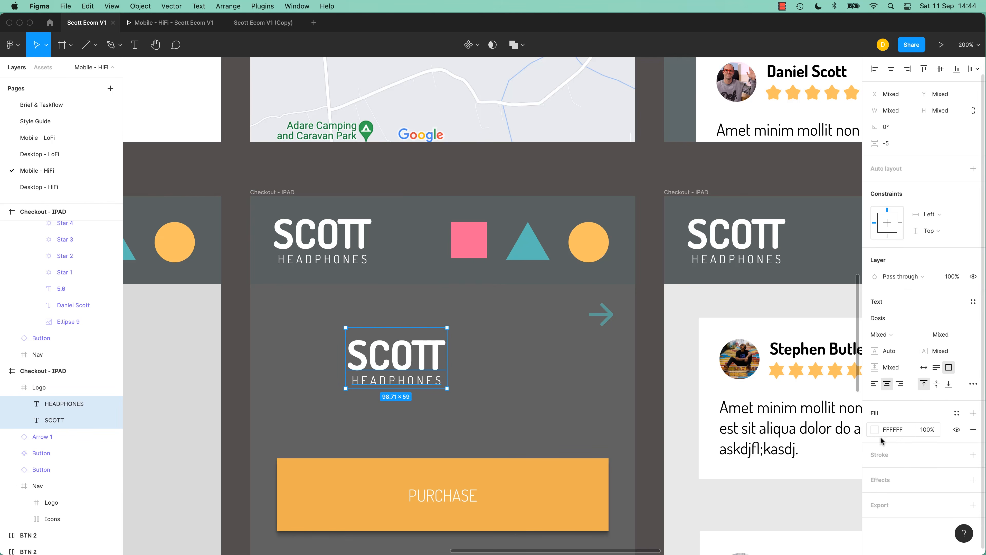
left_click(875, 430)
left_click_drag(775, 365, 718, 449)
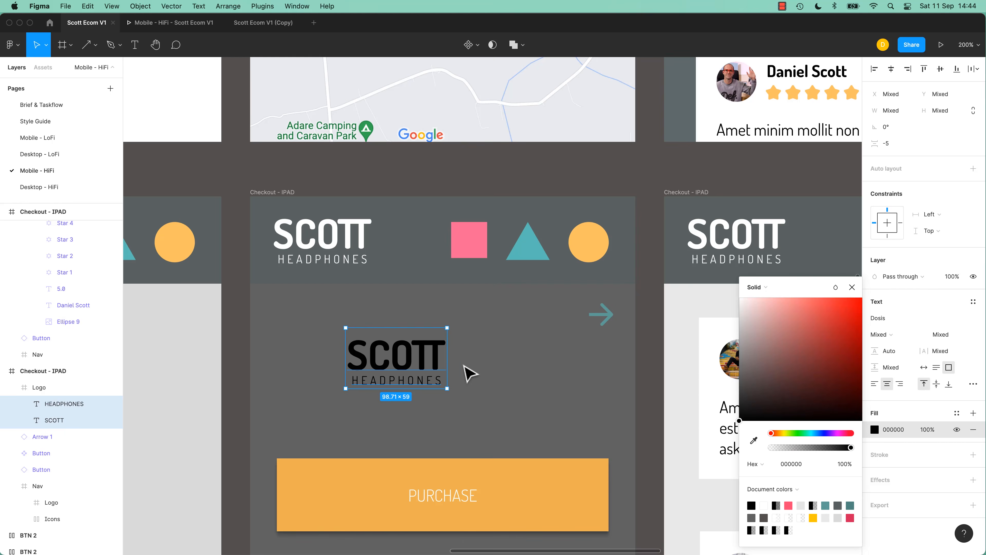
left_click(465, 366)
Turn the black logo frame into a new component and display it among the local component assets.
left_click(442, 358)
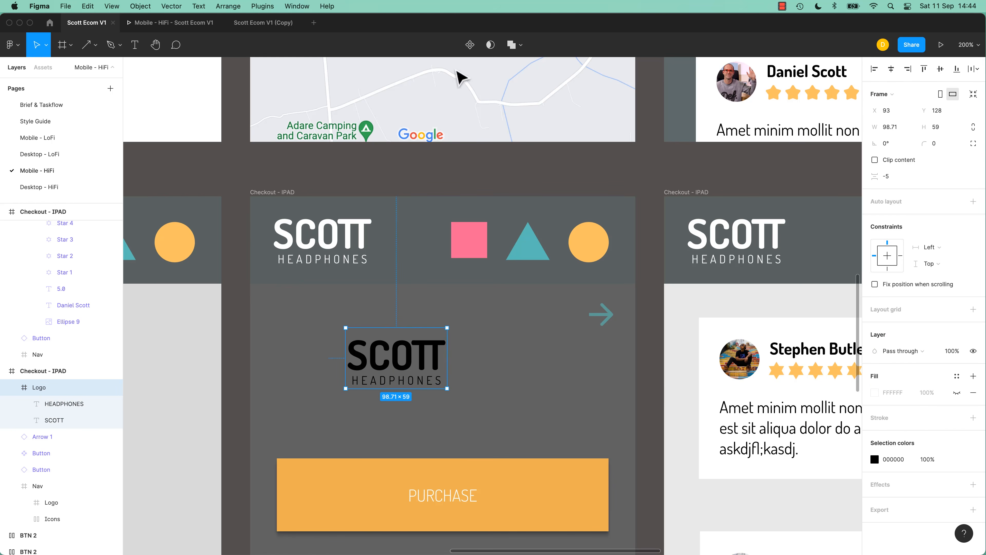
left_click(469, 45)
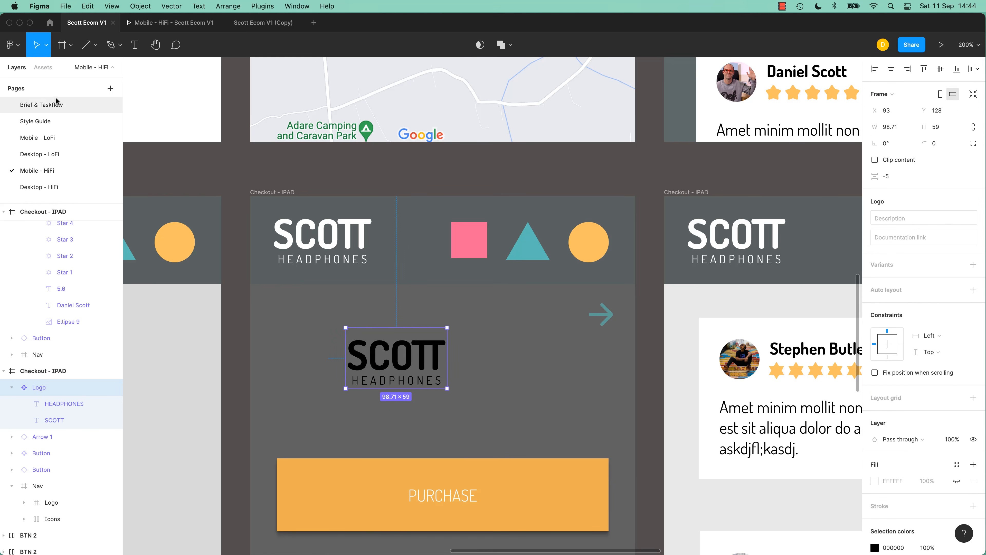
left_click(43, 68)
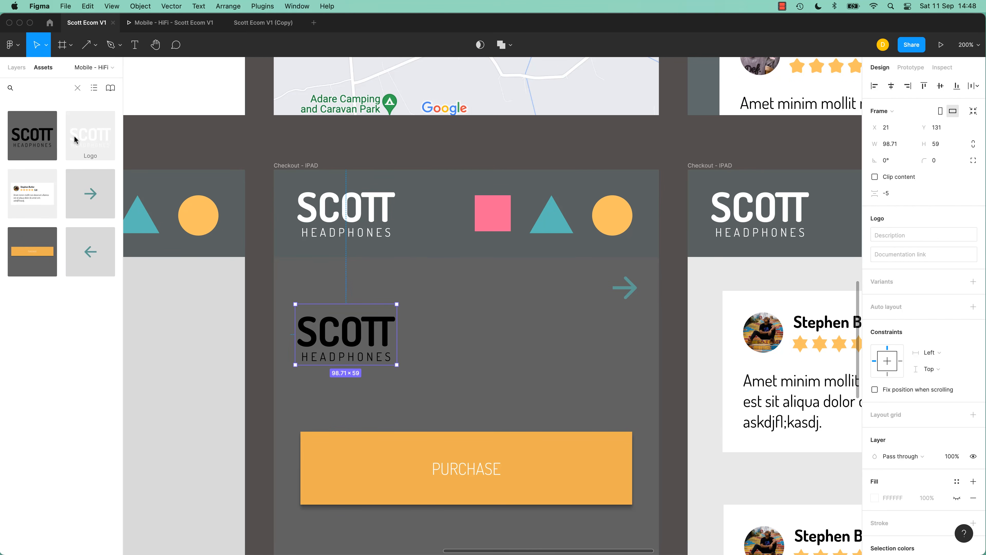
left_click(503, 313)
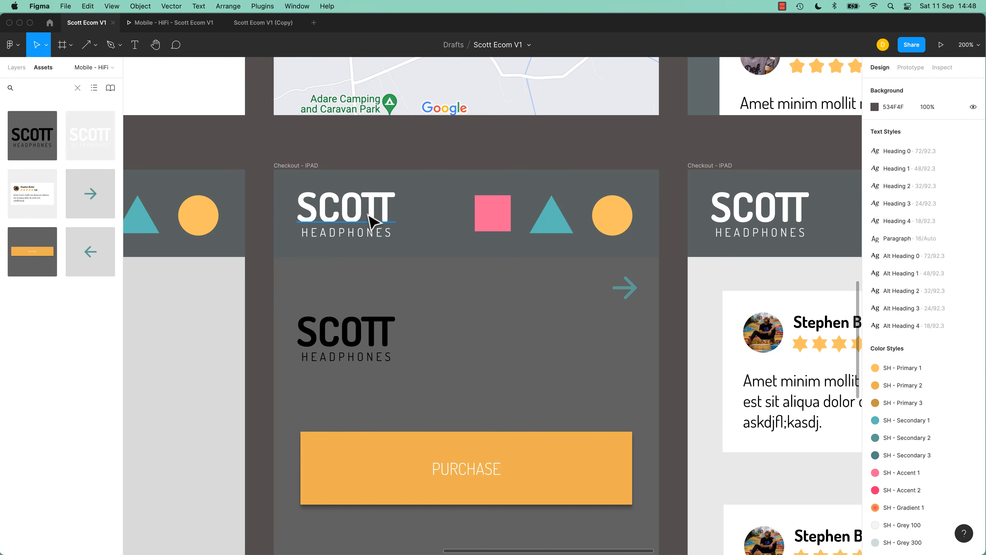
key("shift+0")
scroll(613, 226, "right", 15)
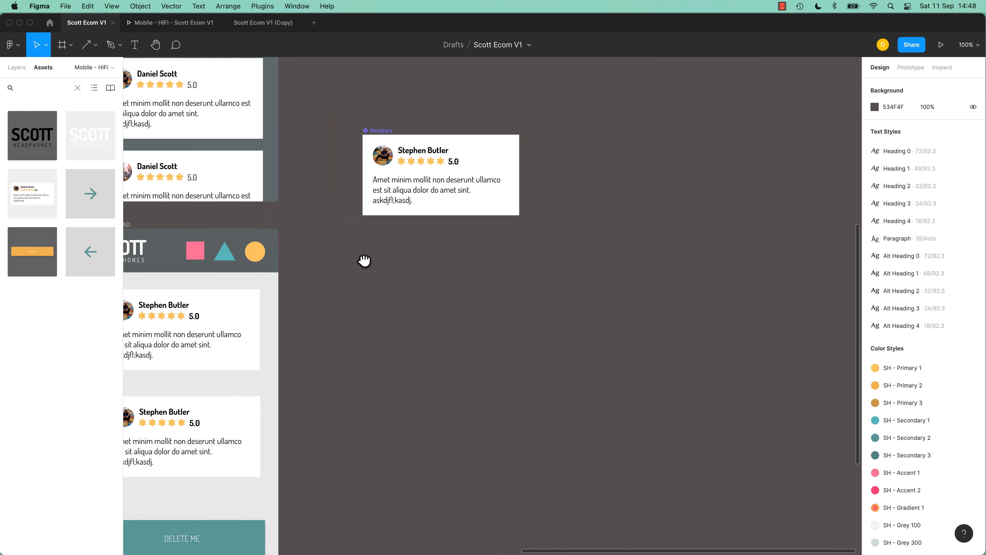
left_click(63, 46)
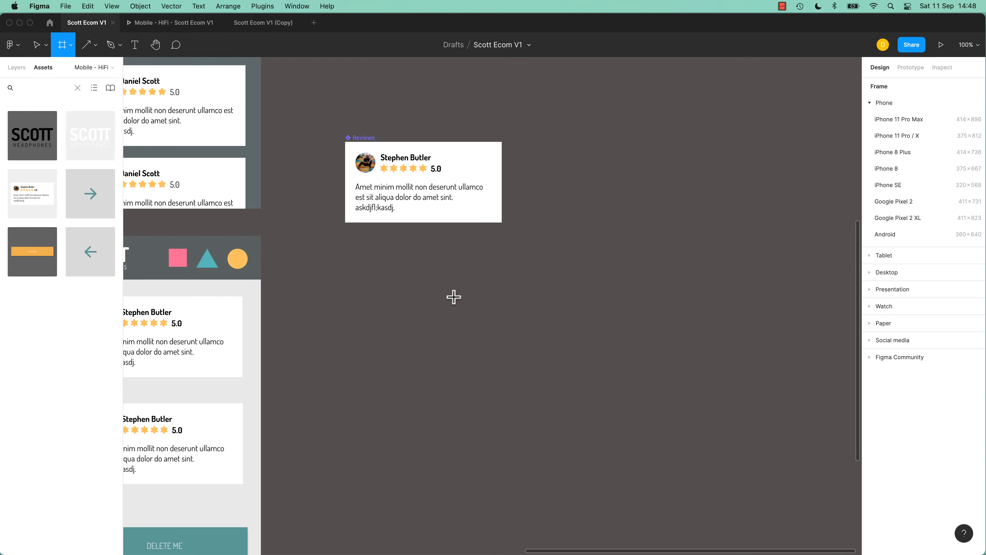
left_click(380, 274)
key("Delete")
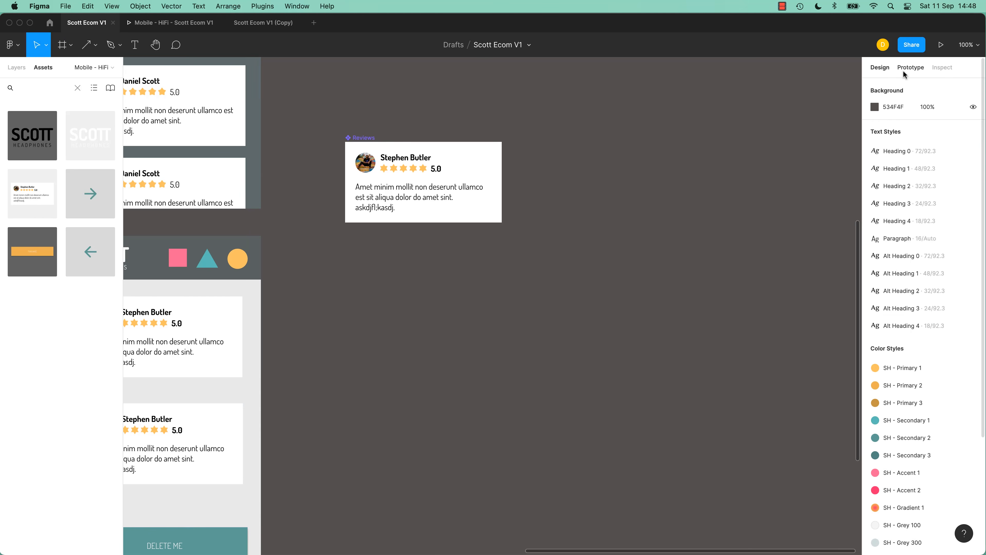
Add an iPhone 8 frame beside the Reviews component and place a black Logo instance in its upper-left corner at X 14, Y 6.
left_click(63, 49)
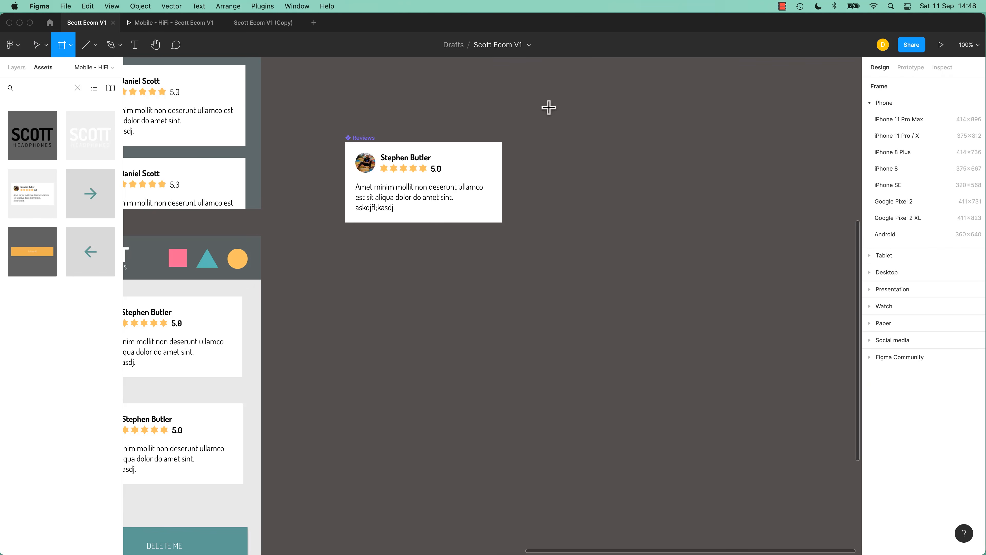
left_click(889, 173)
scroll(546, 227, "right", 5)
scroll(547, 227, "up", 4)
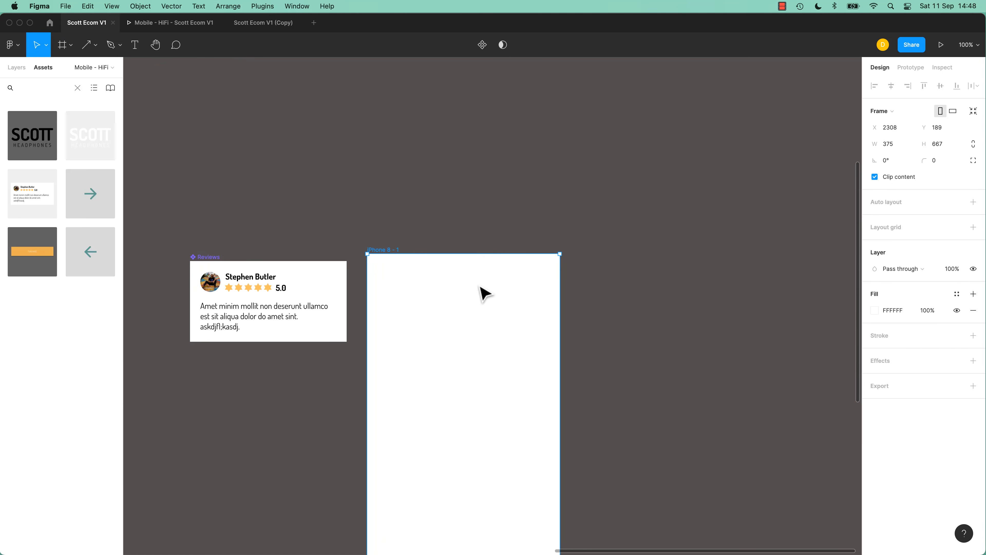
key("super+equal")
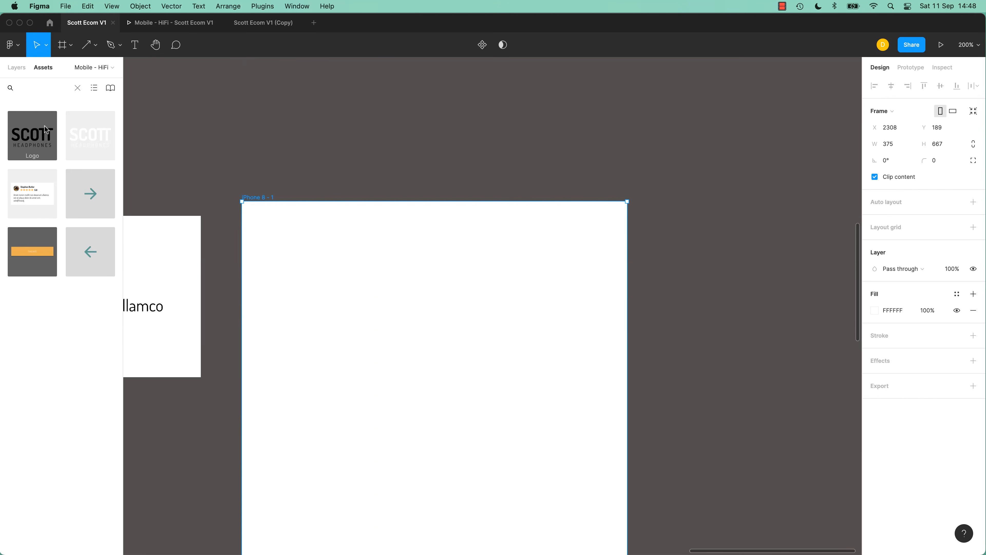
left_click_drag(46, 130, 324, 248)
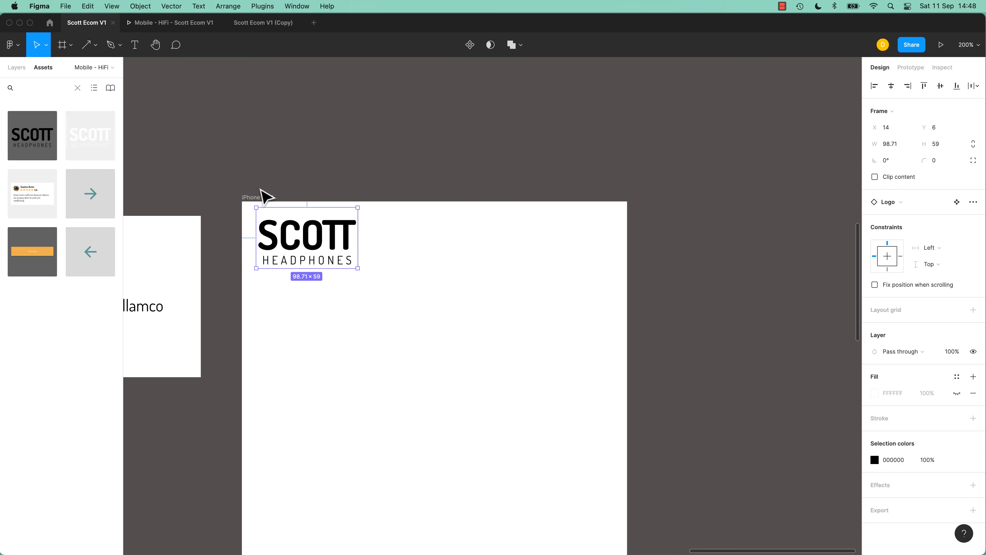
Duplicate the iPhone 8 frame to the right of the original and set the copy's fill to dark grey 3A3A3A.
left_click_drag(263, 198, 686, 213)
left_click_drag(703, 182, 414, 192)
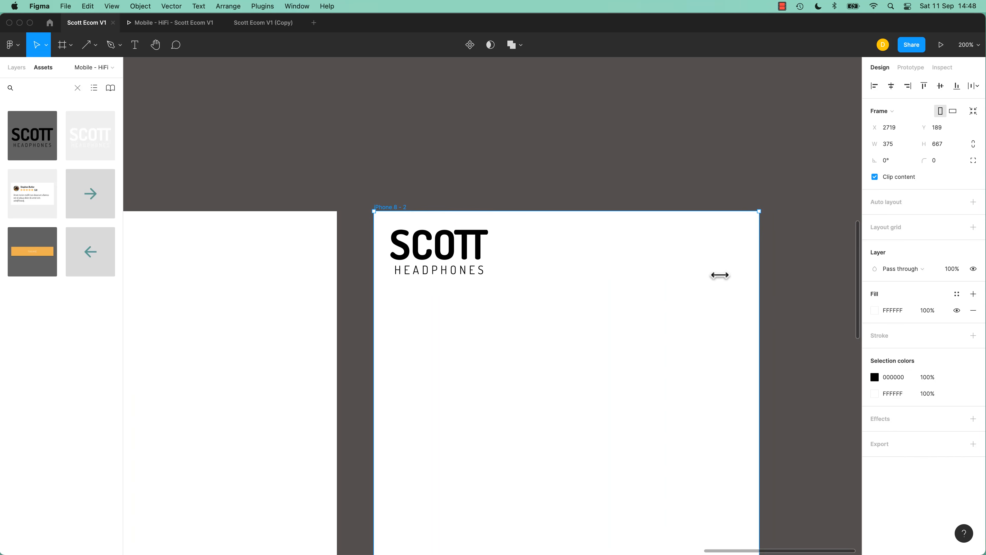
left_click(875, 310)
left_click_drag(792, 338, 714, 397)
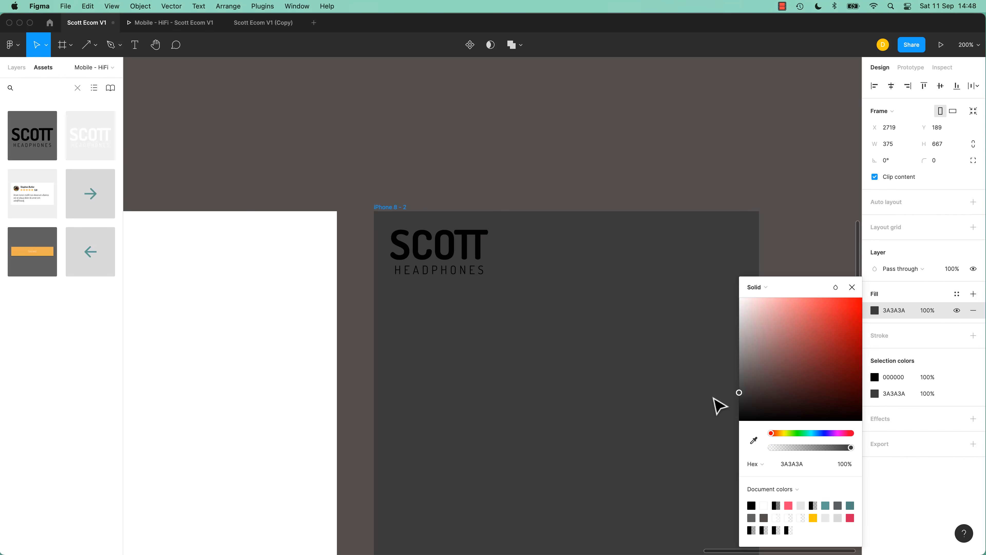
left_click(470, 152)
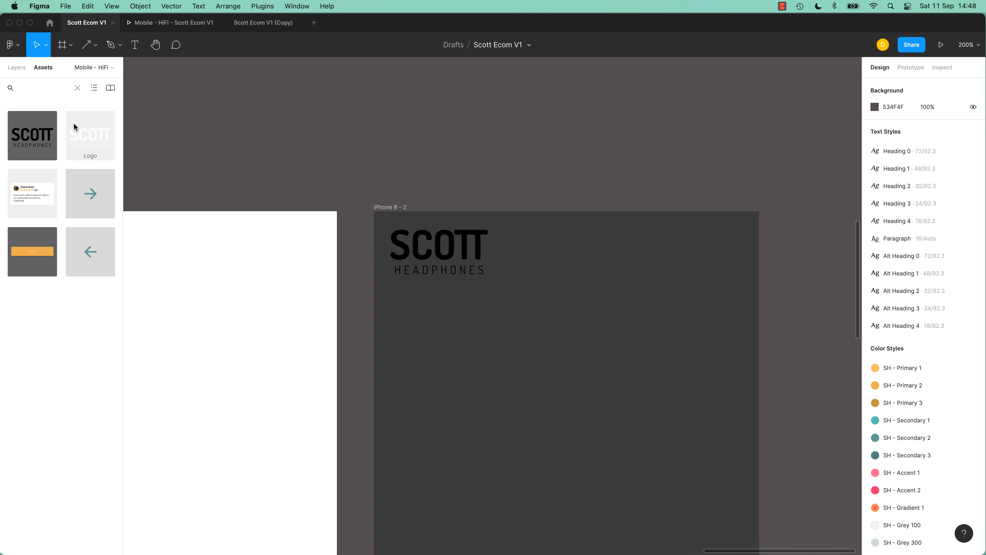
Swap the black logo on the dark frame for the white Logo component, and try replacing it with Arrow 1 before undoing that swap.
left_click_drag(93, 135, 459, 257)
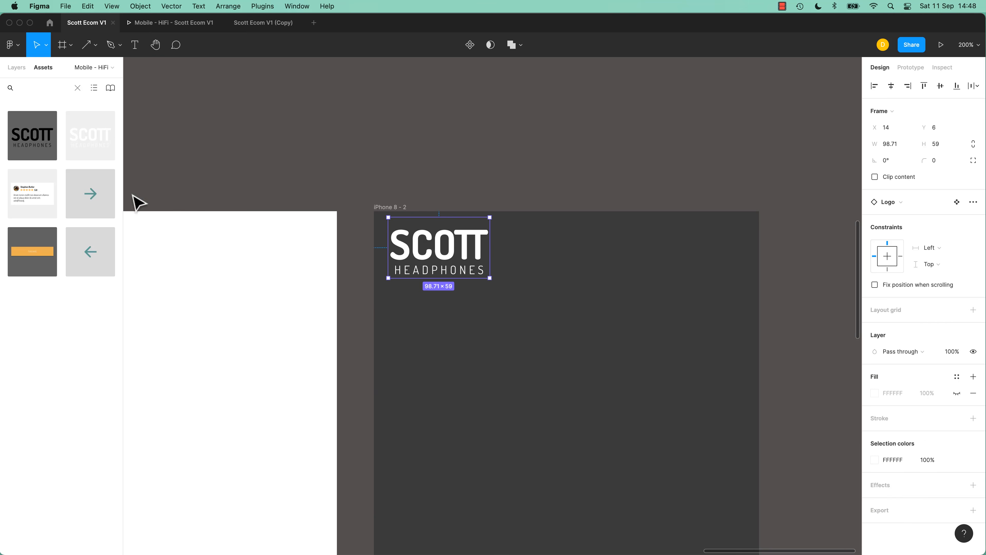
left_click_drag(91, 194, 462, 277)
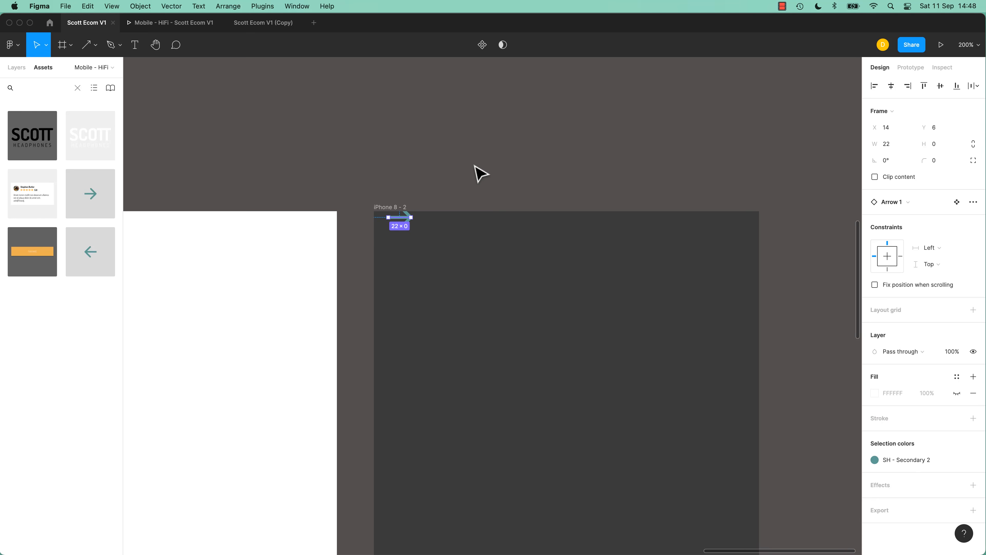
key("super+z")
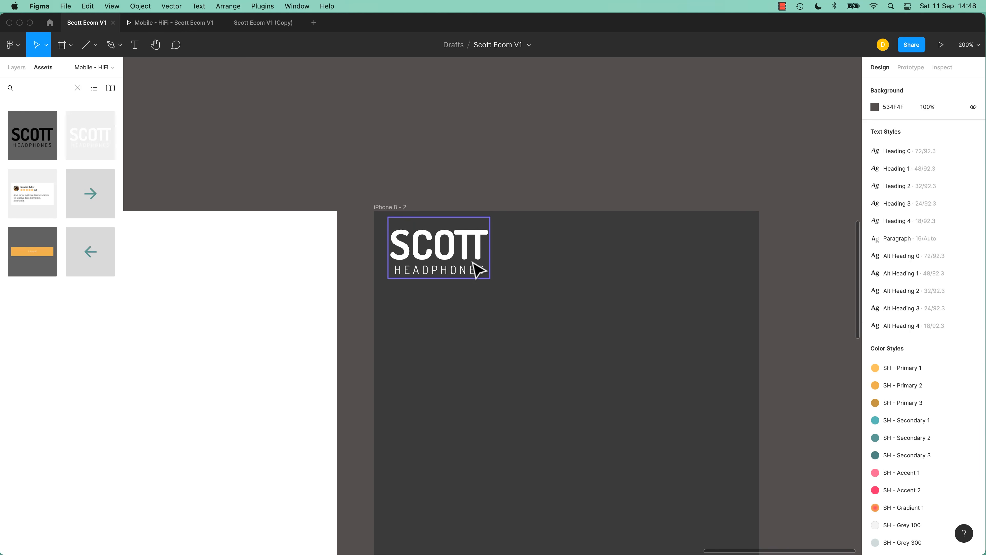
Search the swap options for "logo", try swapping the white logo on the dark iPhone 8 frame for the black Logo, and undo the swap.
left_click(478, 269)
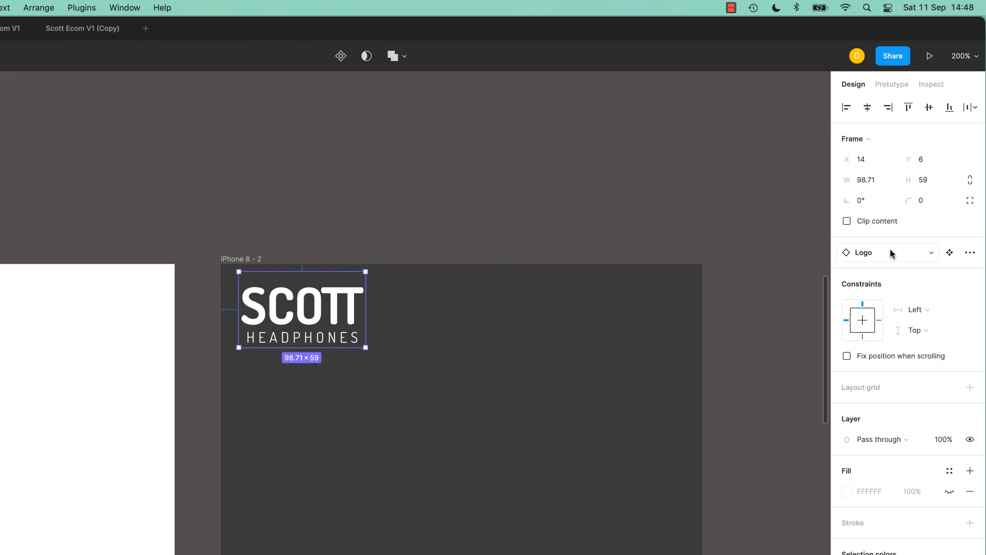
left_click(904, 214)
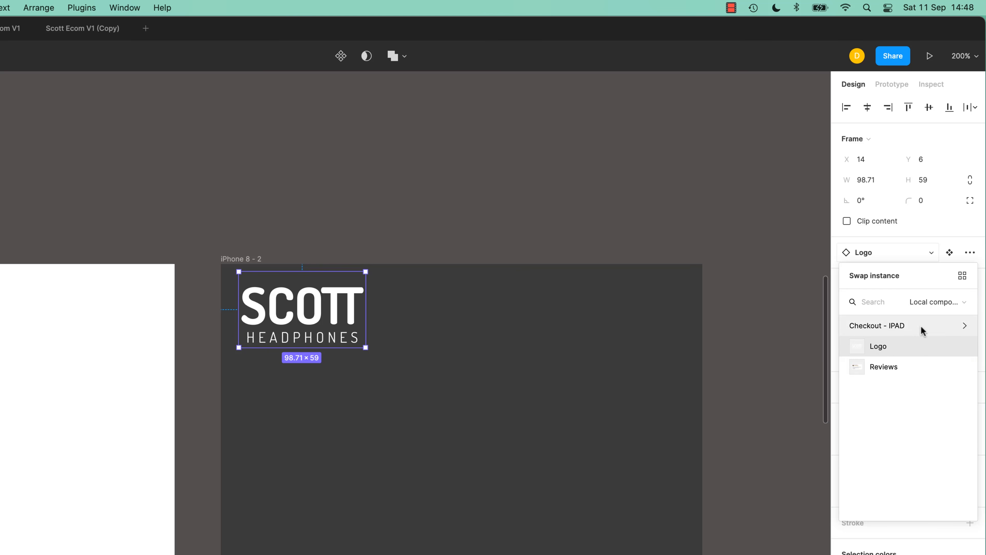
left_click(893, 329)
left_click(886, 329)
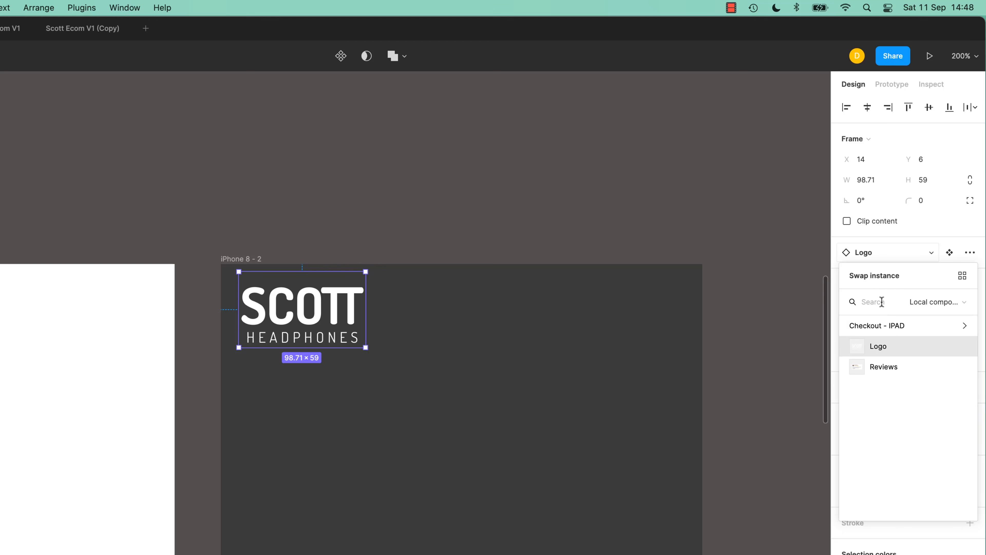
type("logo")
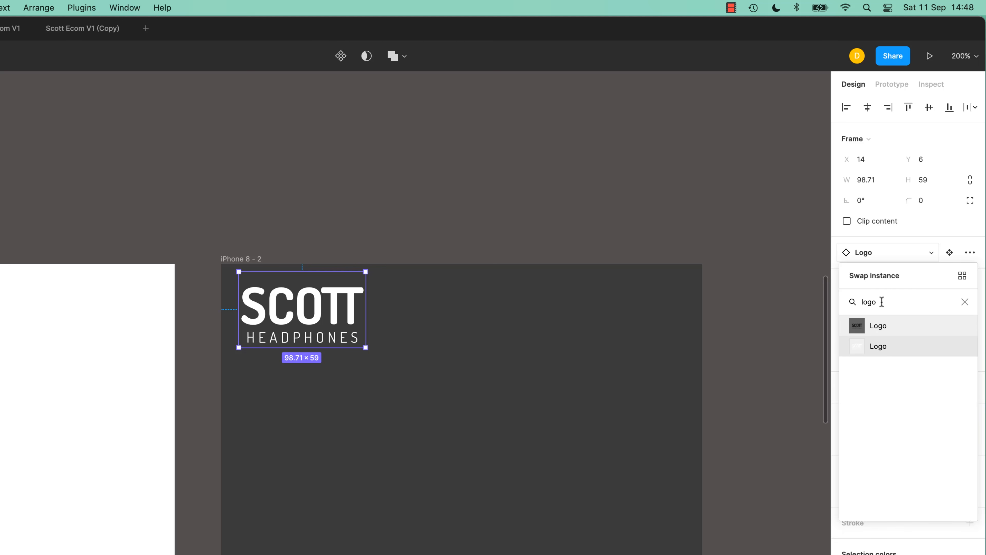
left_click(879, 328)
key("super+z")
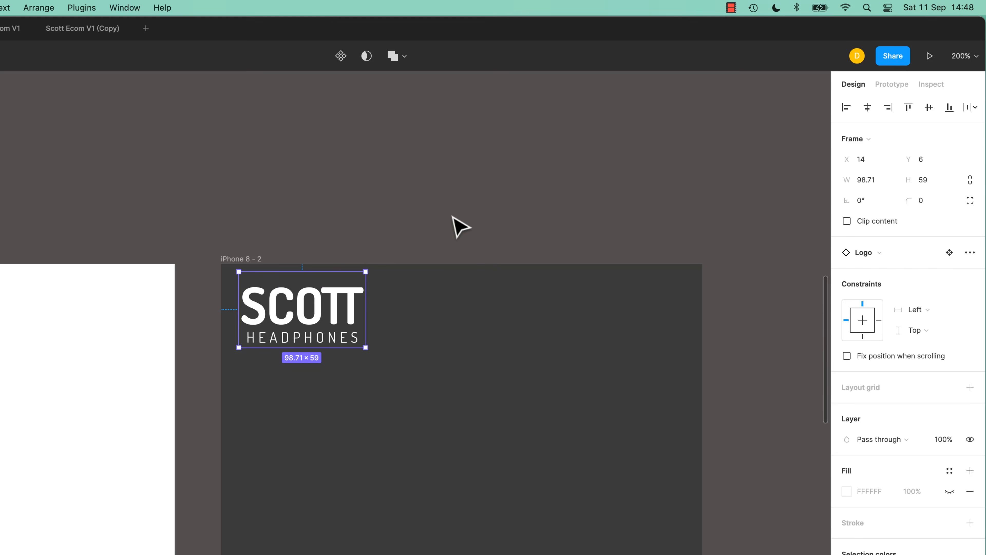
left_click(453, 217)
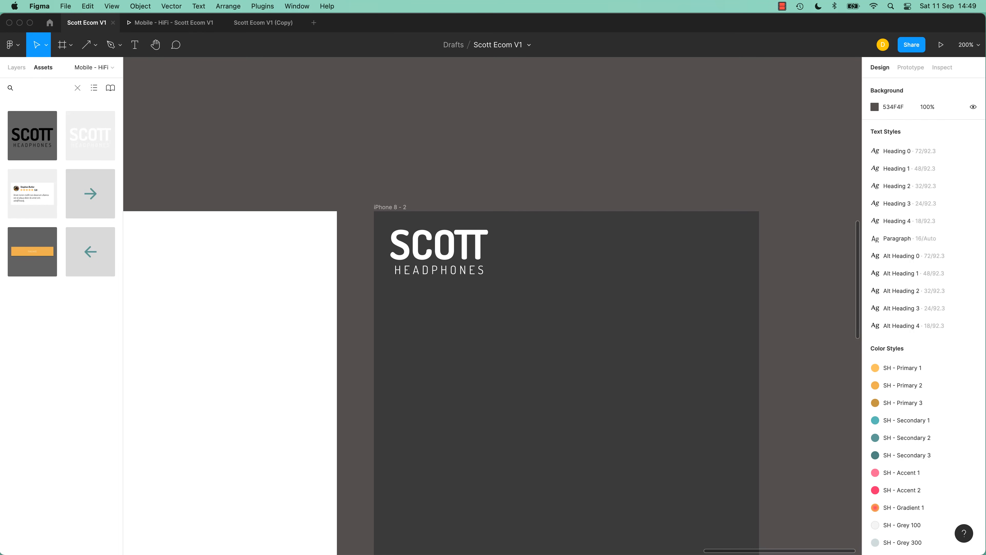
Place a white Logo instance over the black logo component on the Checkout - IPAD frame, then delete that instance.
left_click_drag(259, 232, 588, 248)
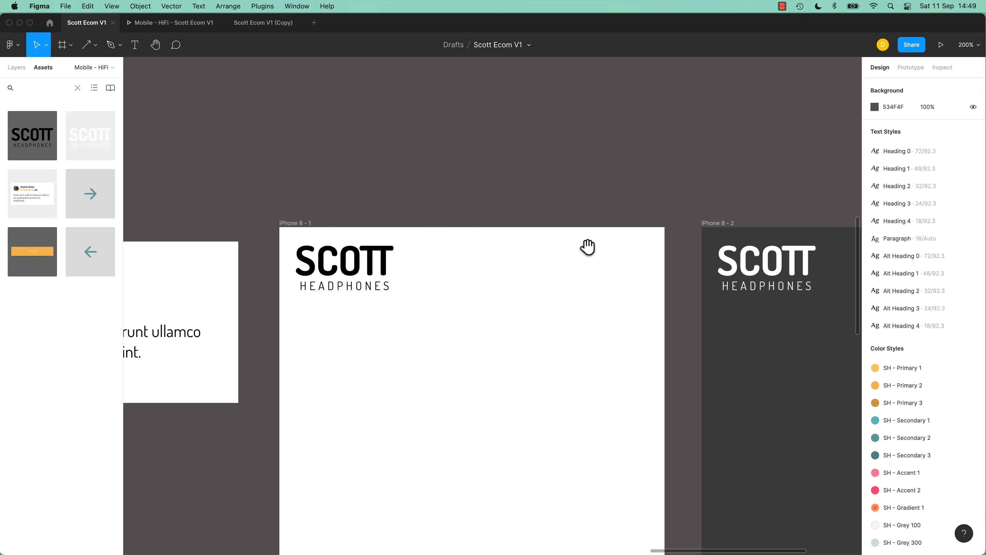
left_click_drag(260, 299, 604, 281)
left_click_drag(354, 298, 525, 279)
left_click_drag(298, 355, 588, 297)
left_click_drag(326, 321, 669, 236)
left_click_drag(235, 316, 394, 291)
left_click(361, 404)
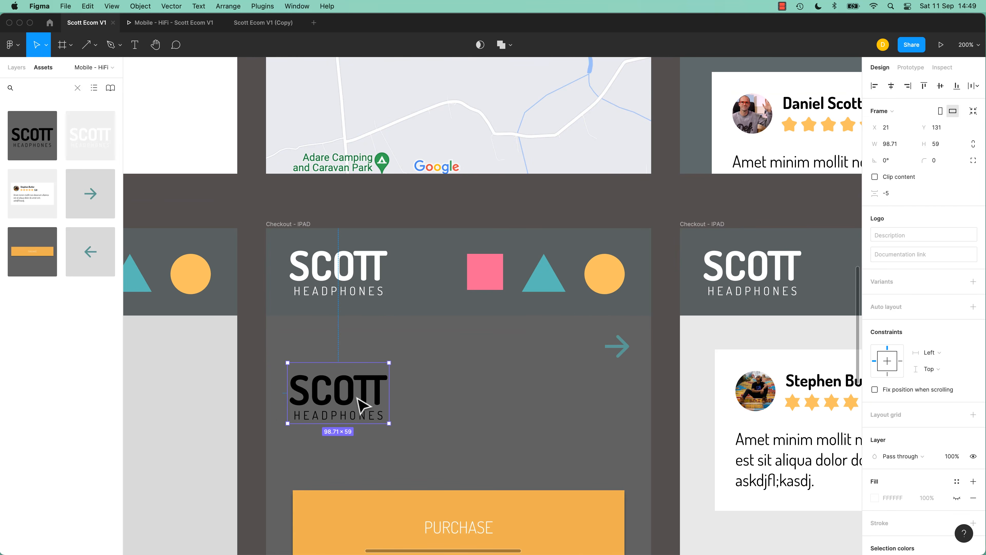
left_click(16, 67)
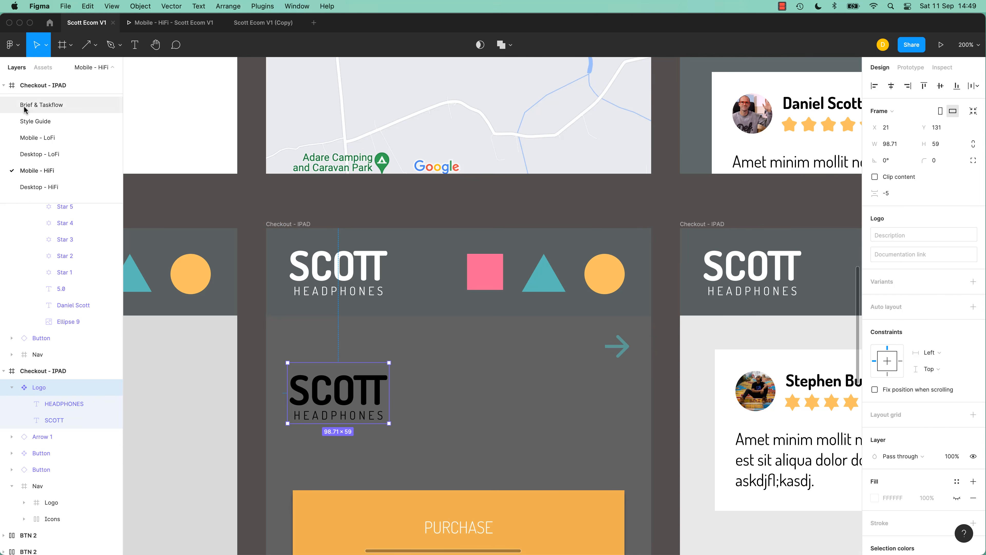
left_click(44, 67)
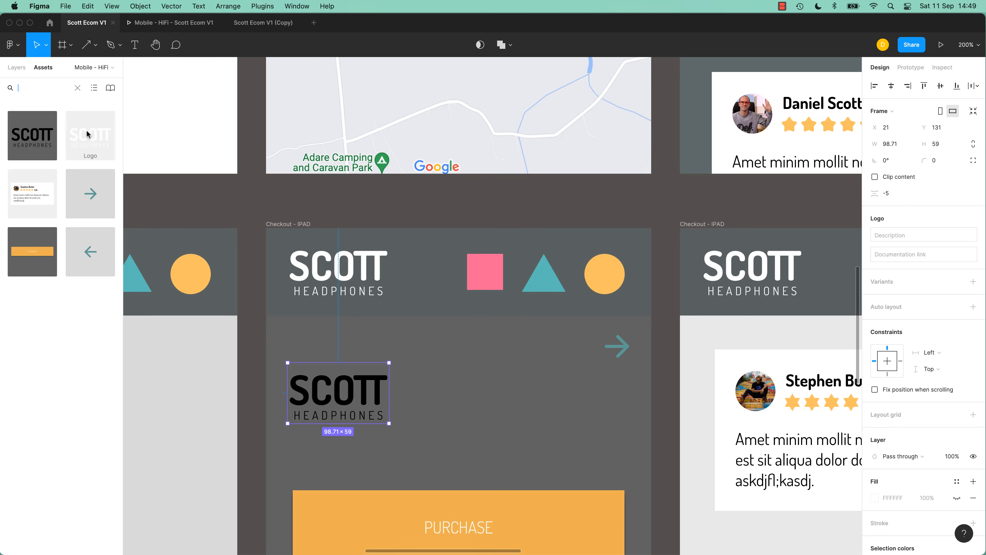
left_click_drag(94, 140, 356, 399)
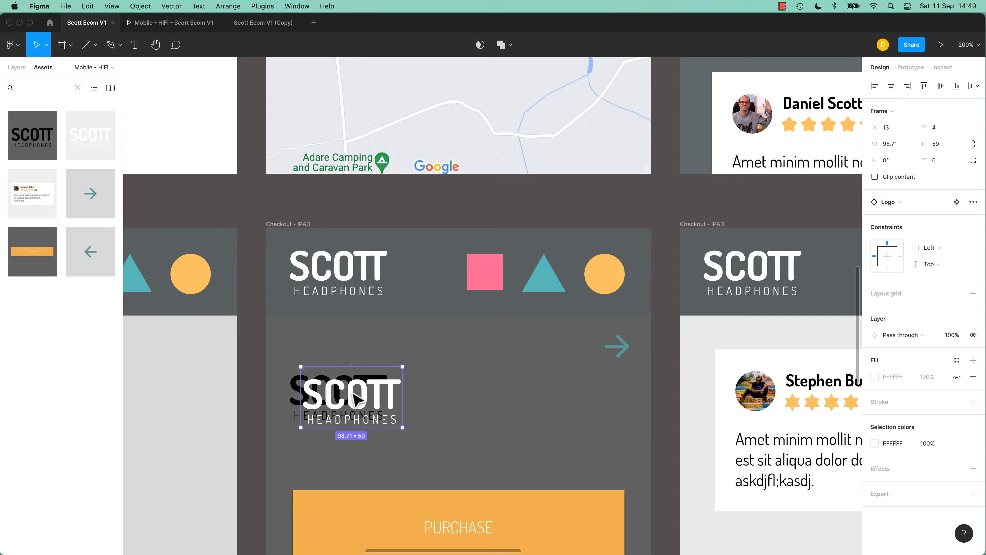
key("Delete")
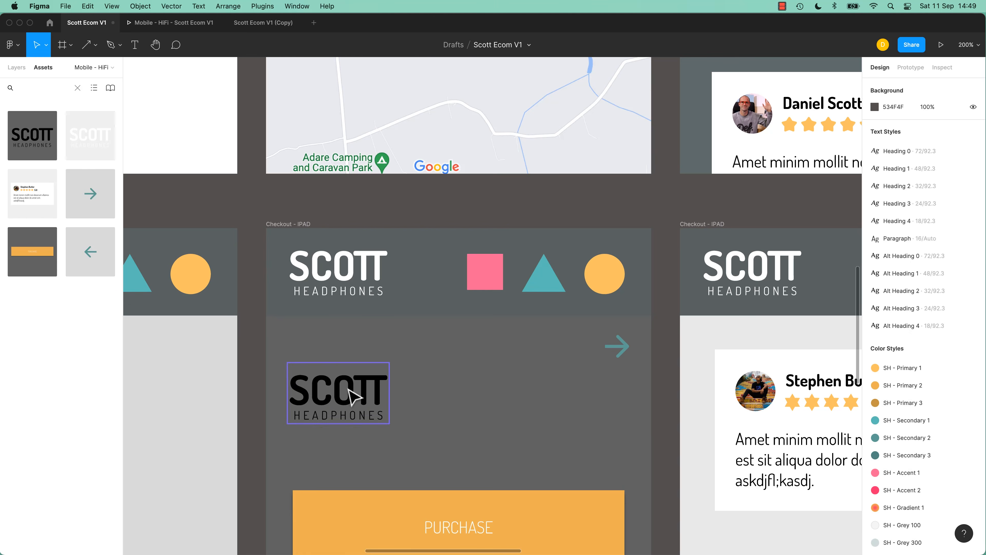
Place an instance of the black Logo component beside it at X 164, Y 131, and give the main component the description Dark Mode Logo.
left_click(351, 389)
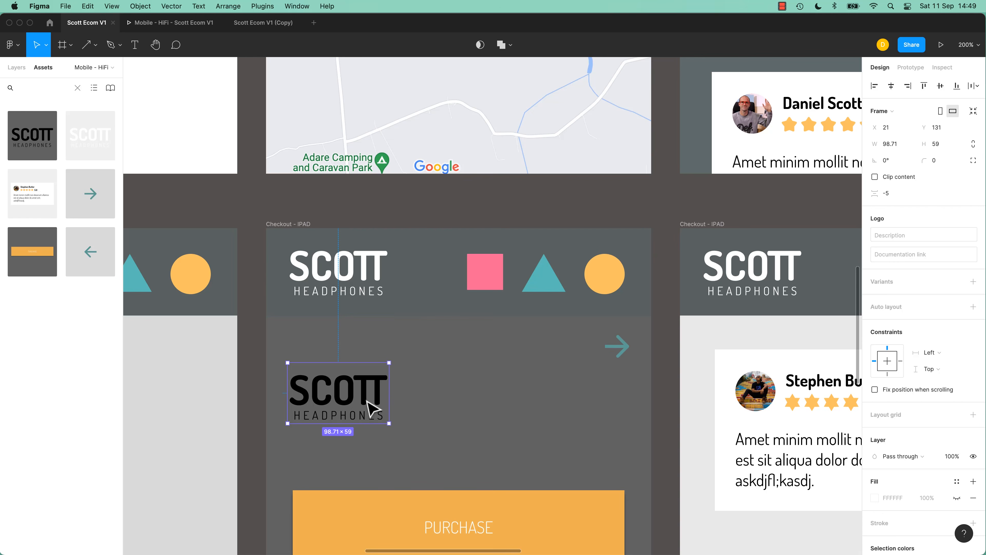
left_click_drag(373, 408, 520, 407)
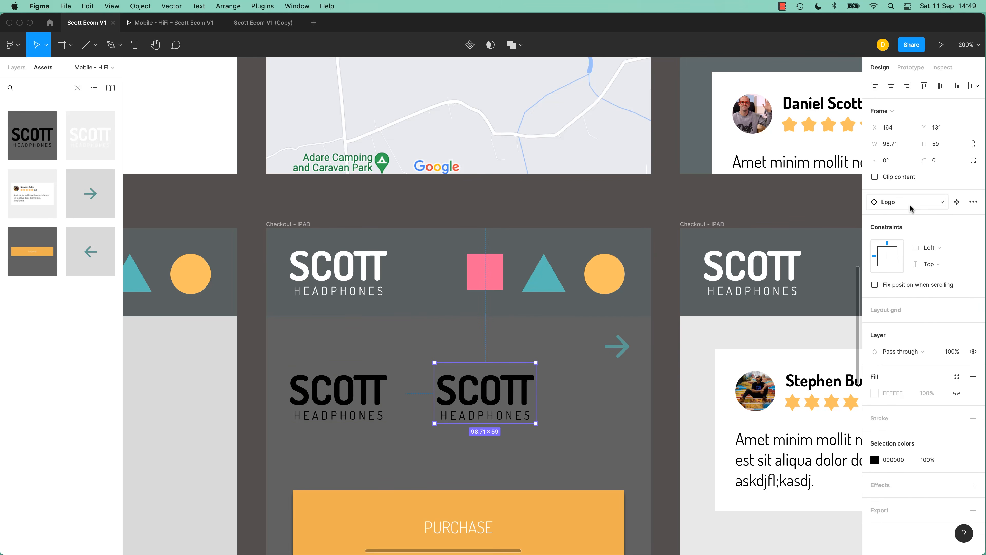
left_click(388, 405)
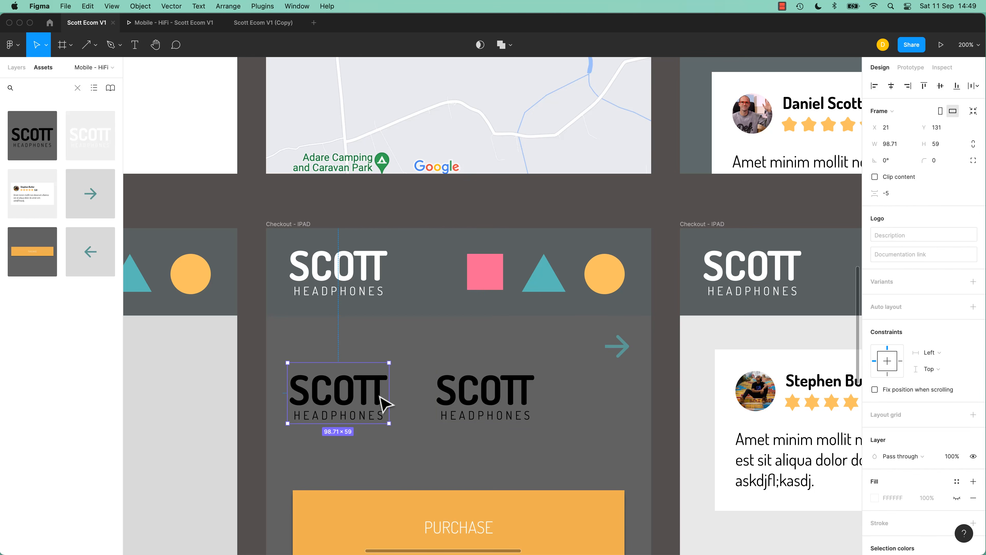
left_click(893, 238)
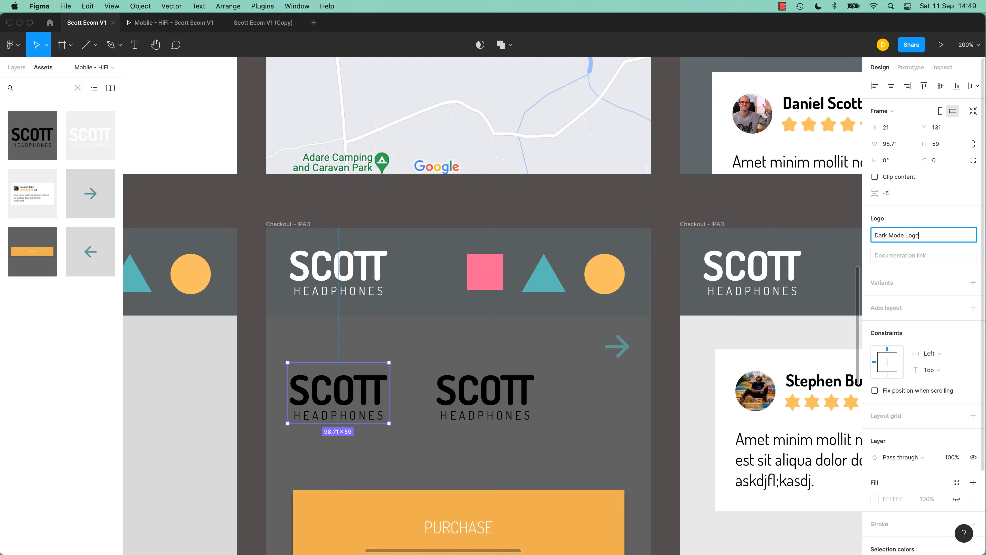
left_click(893, 255)
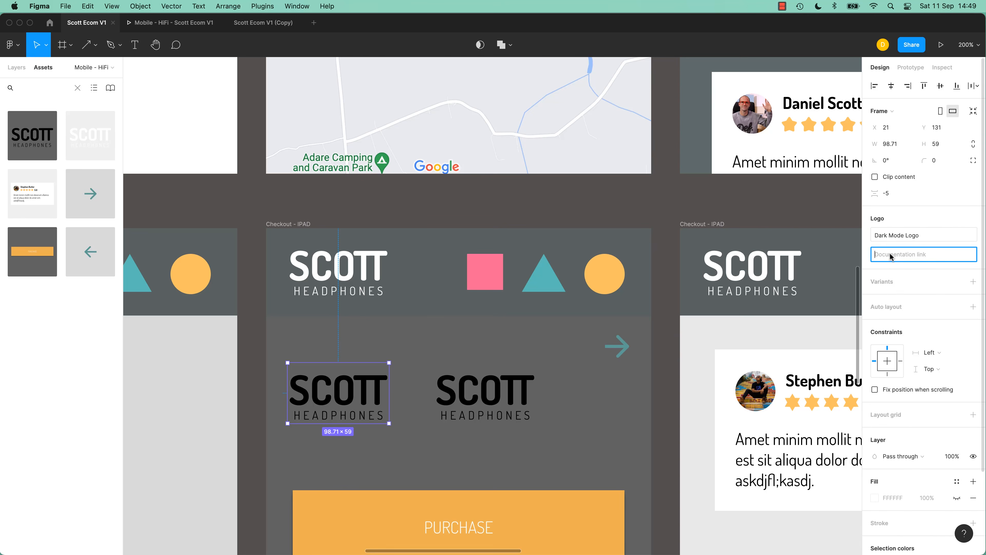
left_click(804, 361)
left_click_drag(800, 321, 421, 267)
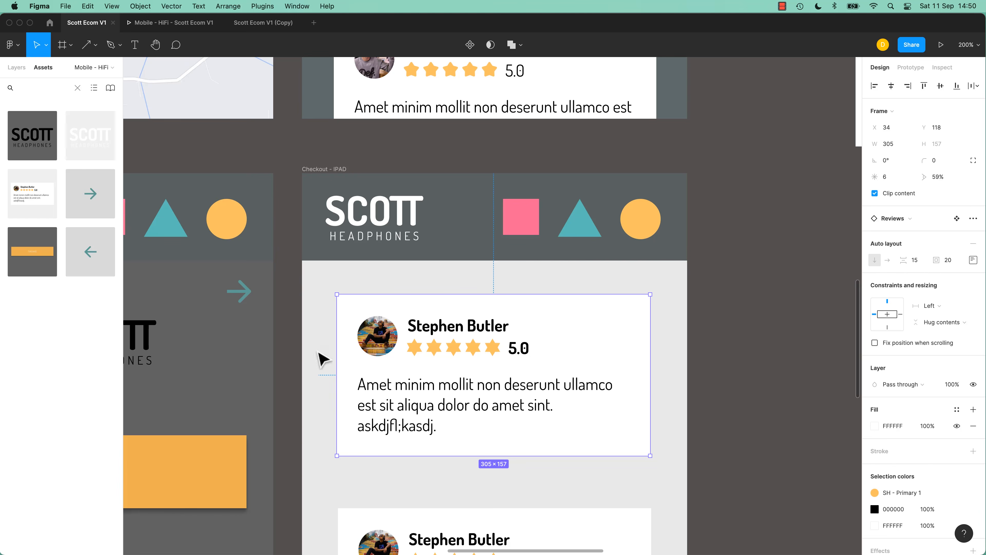
left_click_drag(251, 346, 568, 342)
left_click(299, 332)
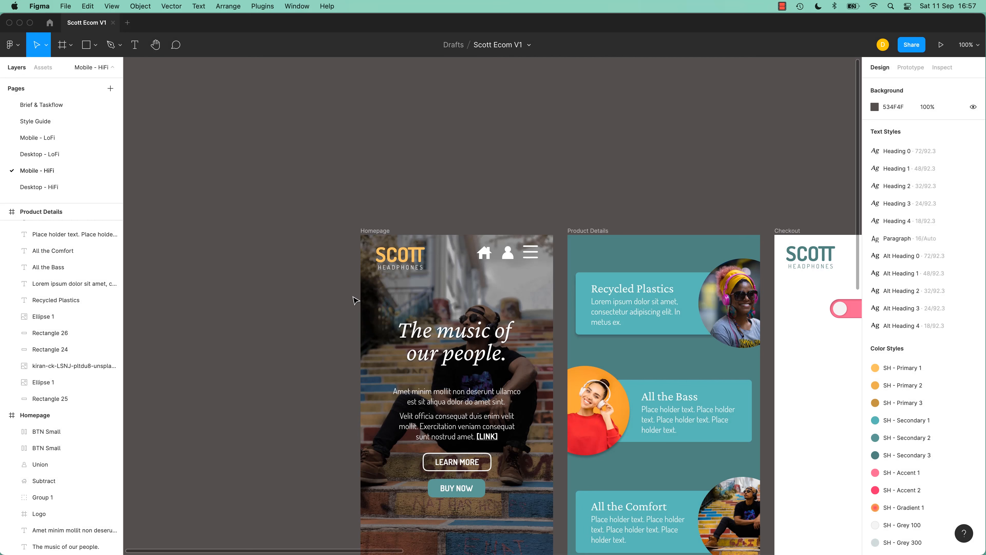
Combine the logo and the home, profile and menu icons at the top of the Homepage frame into one component.
key("super+plus")
left_click_drag(337, 235, 372, 296)
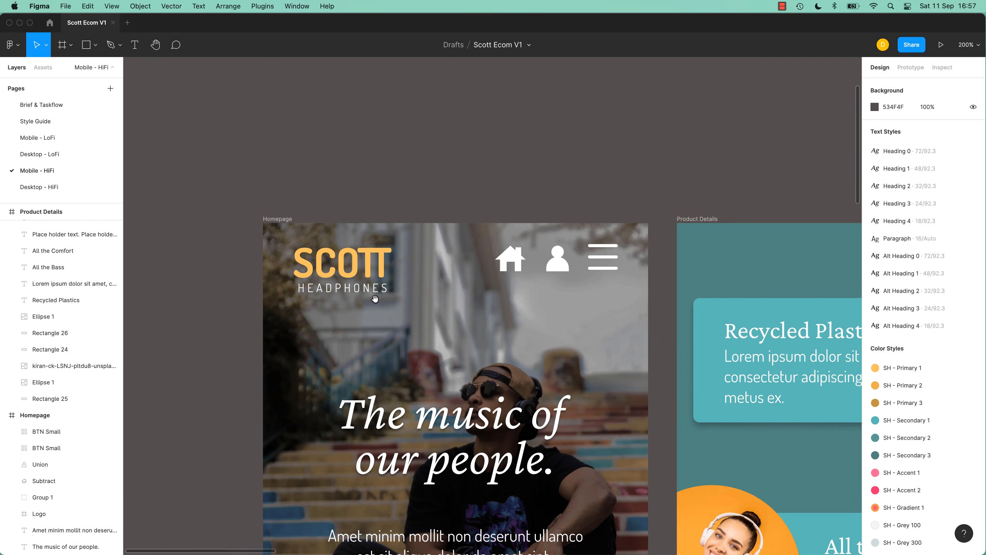
left_click_drag(277, 188, 621, 276)
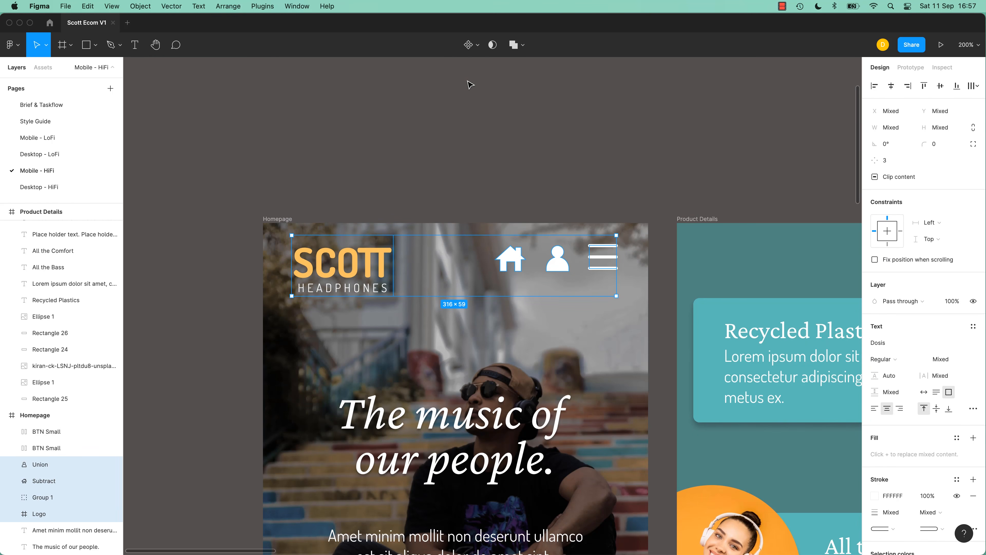
left_click(481, 47)
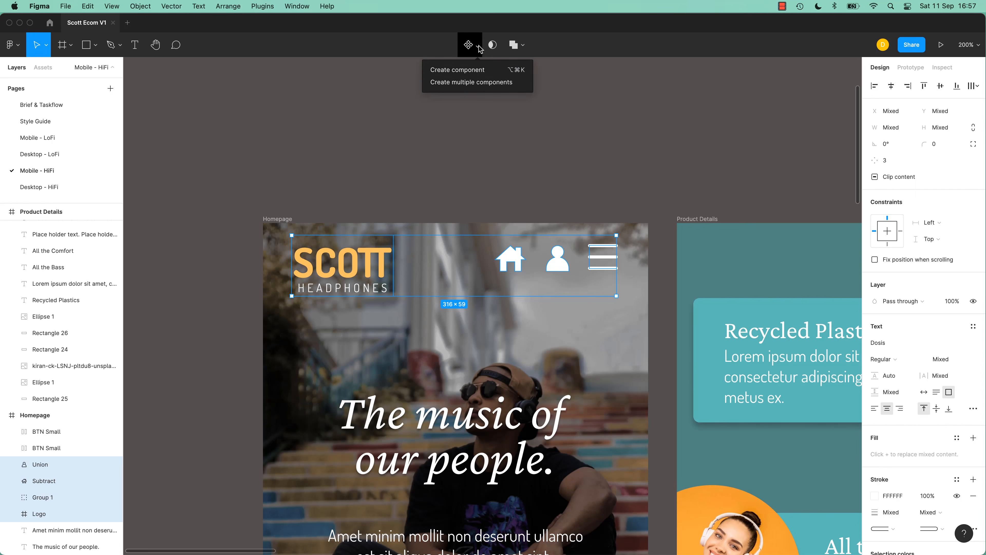
left_click(457, 71)
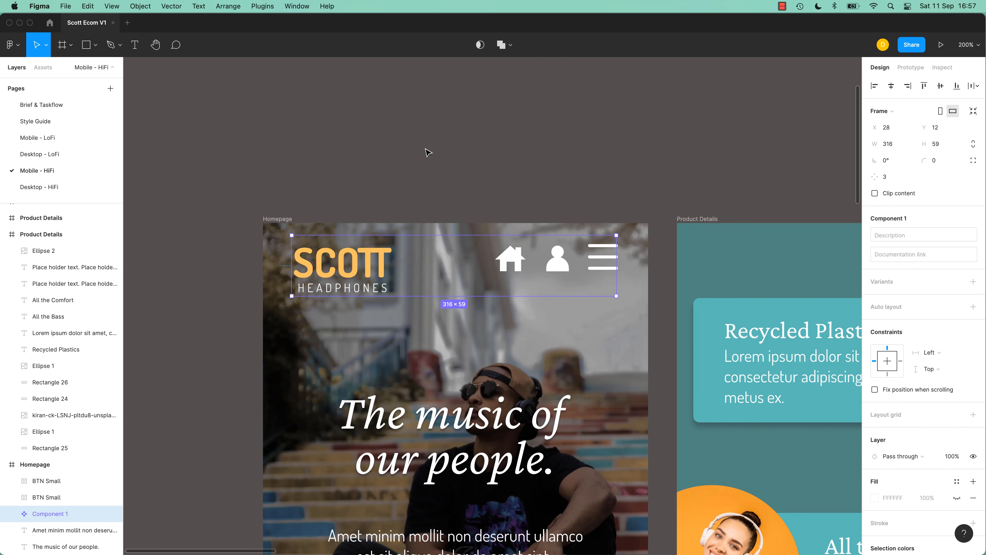
Rename the new header component as Top Nav.
double_click(44, 514)
type("T")
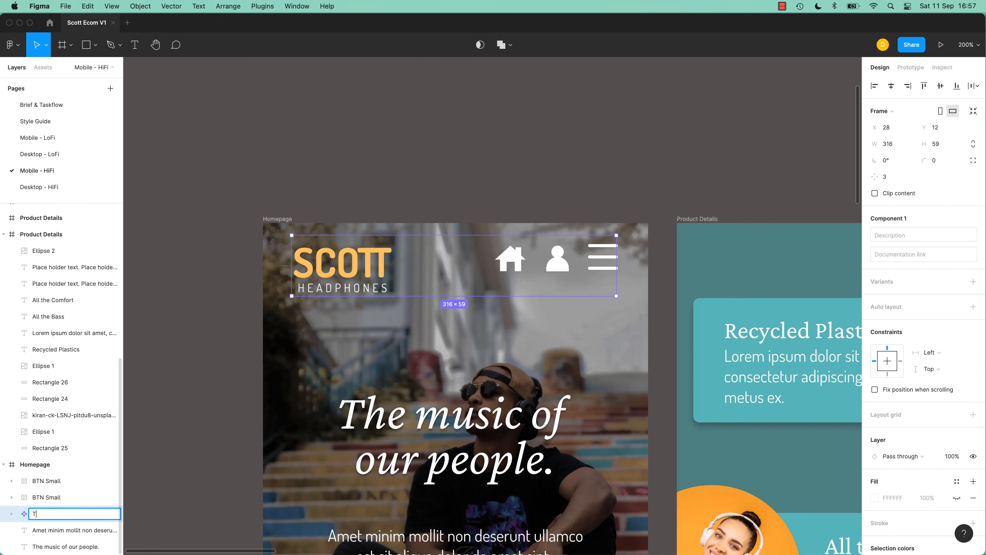
type("op Nav")
key("Return")
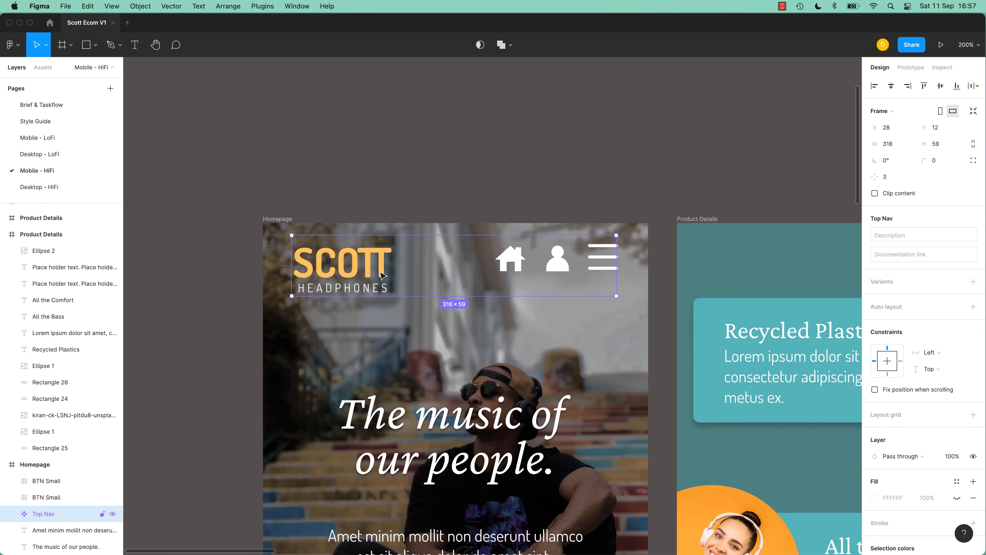
Move the Top Nav main component above the Homepage frame and place an instance of it in the frame at X 32, Y 25.
left_click_drag(381, 273, 308, 129)
left_click_drag(344, 175, 415, 255)
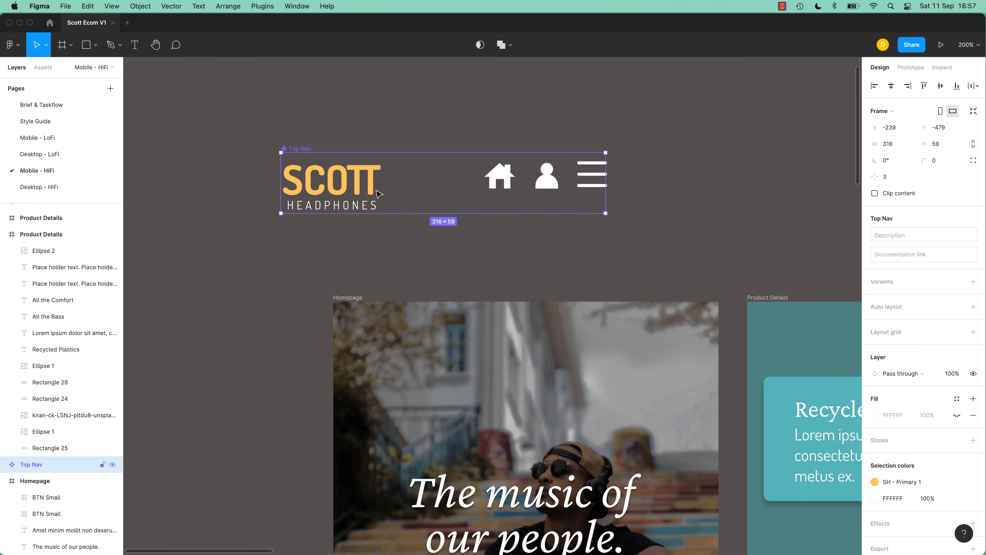
left_click_drag(378, 193, 455, 342)
left_click(499, 259)
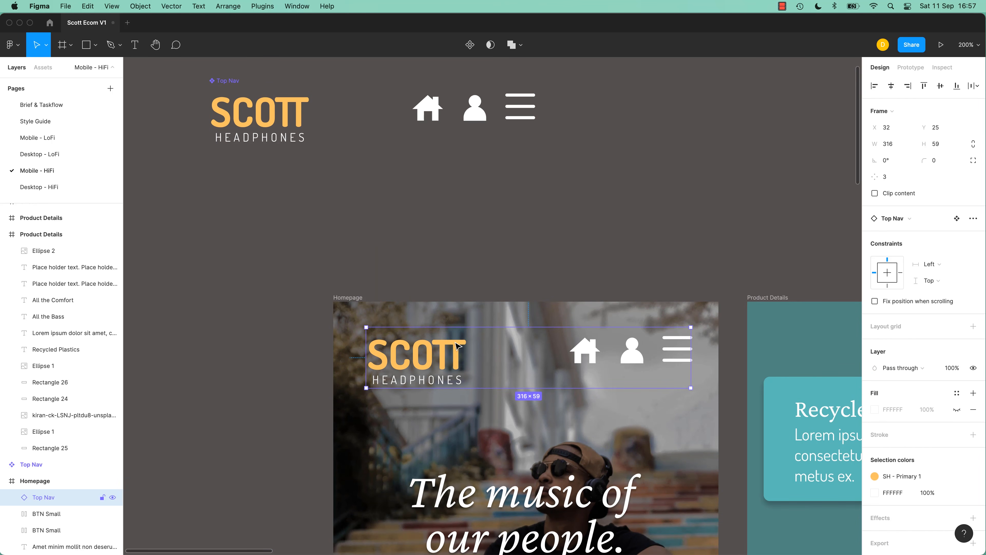
Select the Top Nav main component and locate it among the local component assets.
left_click(474, 112)
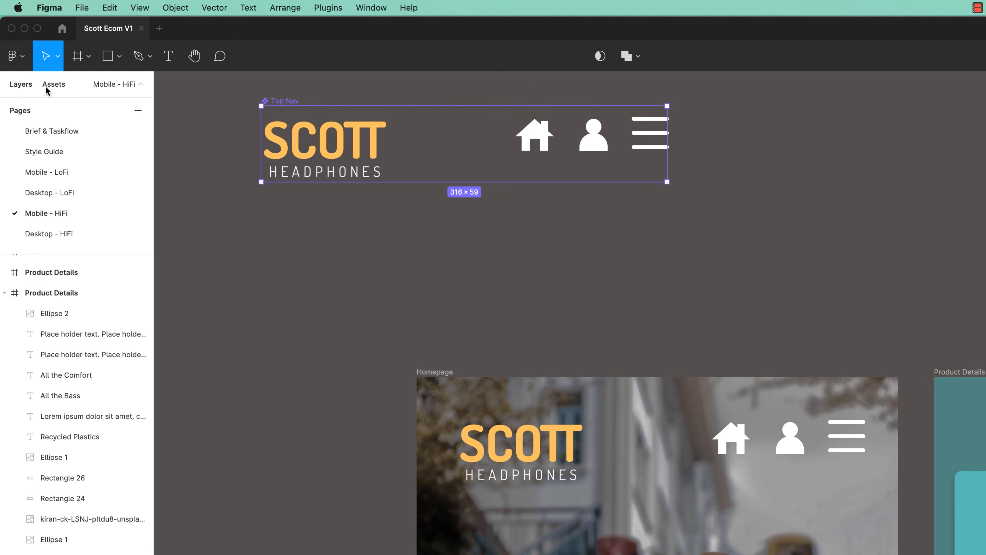
left_click(43, 68)
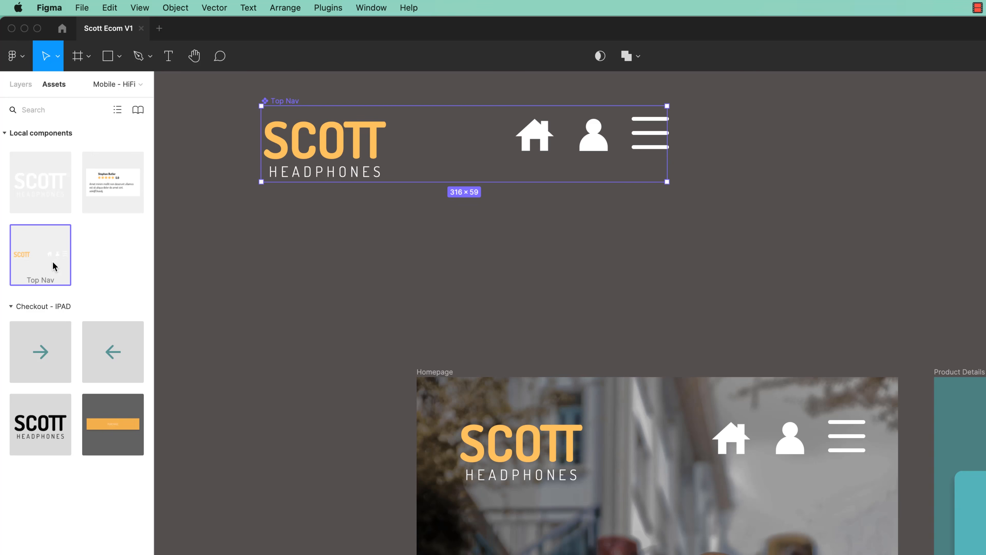
left_click(388, 307)
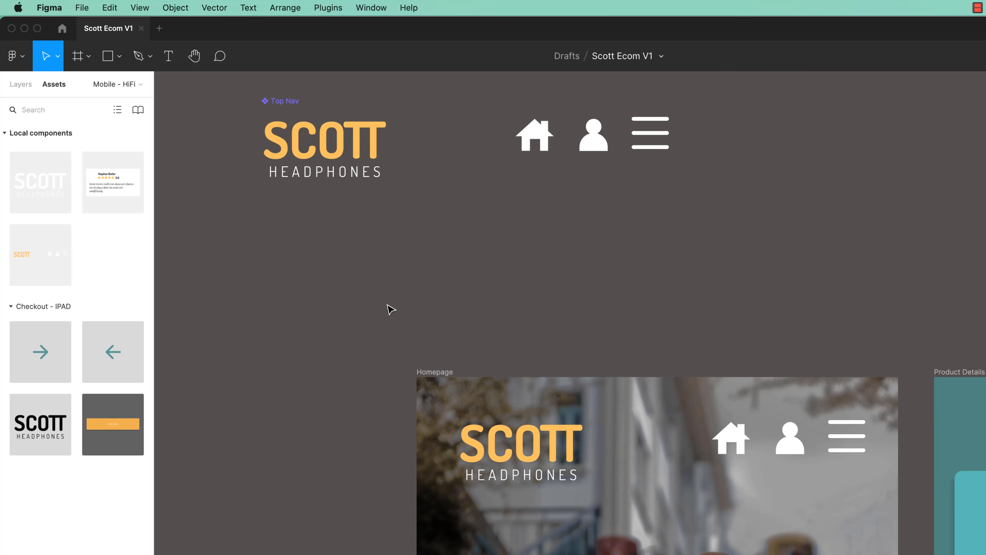
Delete the Top Nav main component from above the Homepage frame, keeping its instance inside the frame.
left_click(368, 148)
key("Delete")
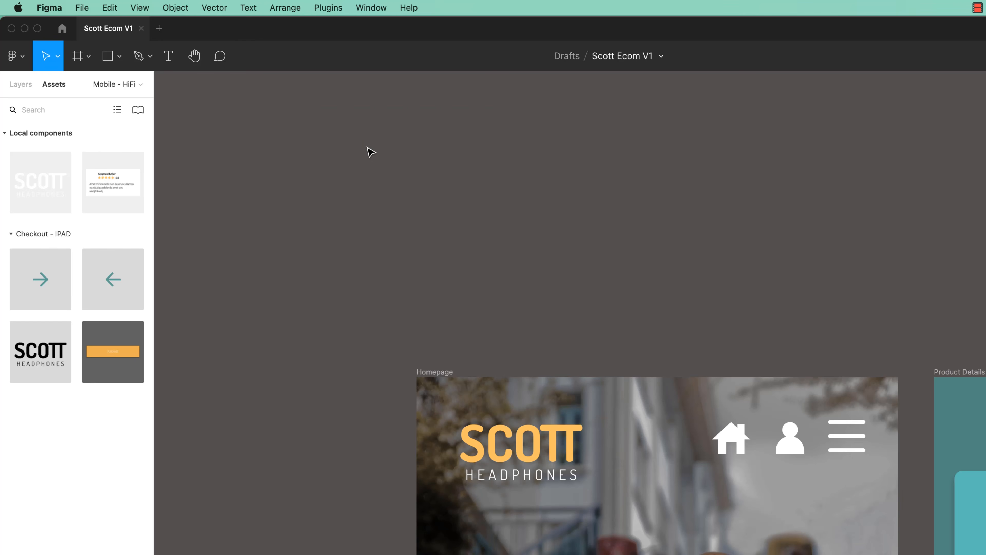
key("super+z")
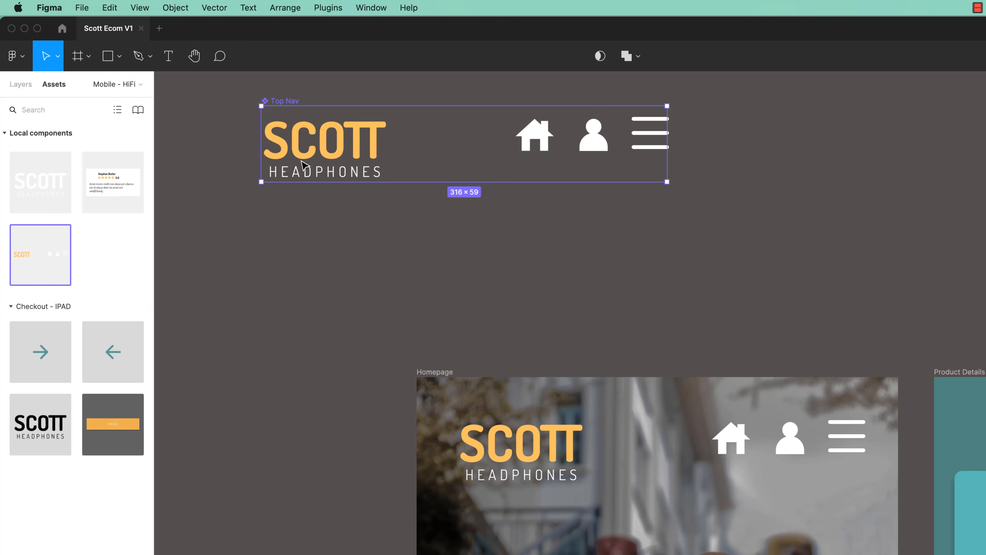
key("Delete")
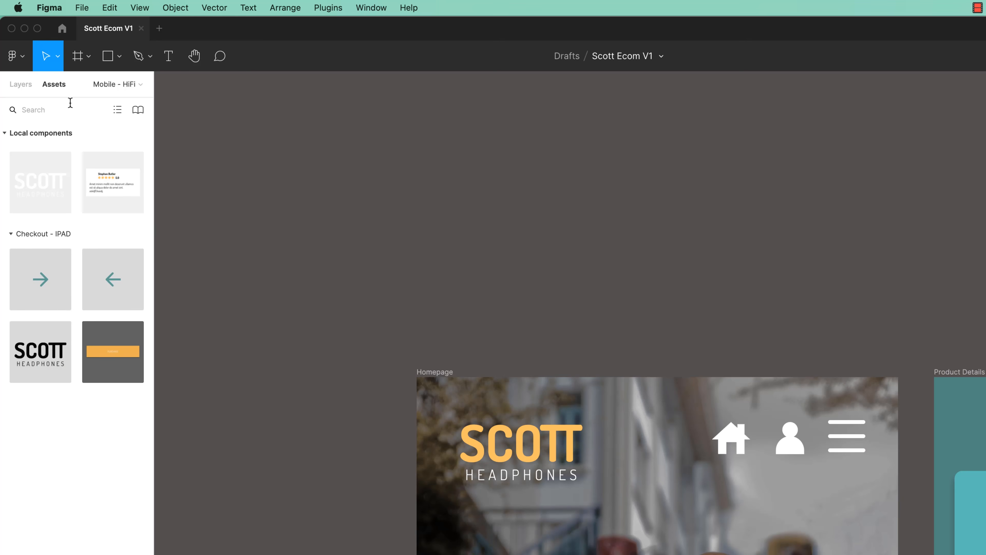
Restore the deleted Top Nav main component from its instance in the Homepage frame.
left_click(571, 455)
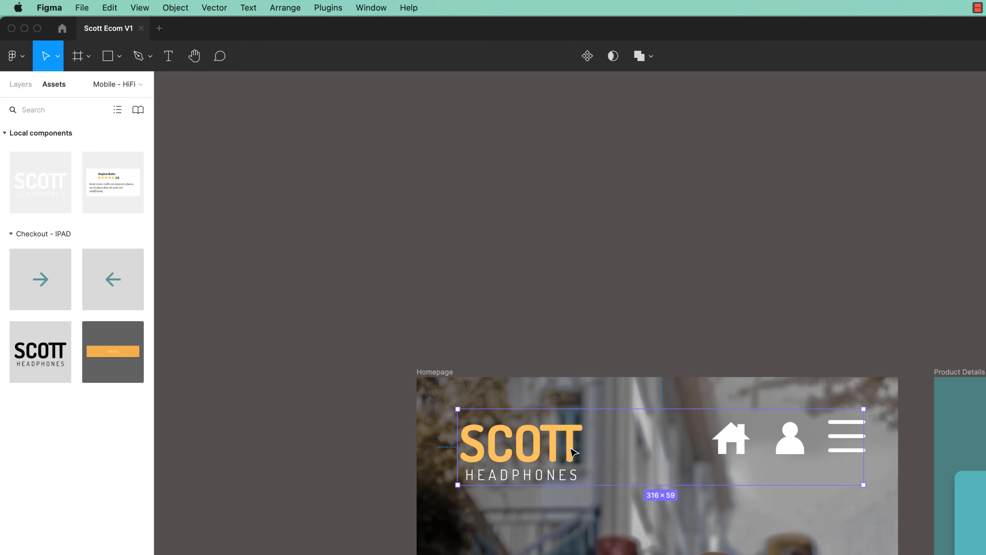
right_click(573, 452)
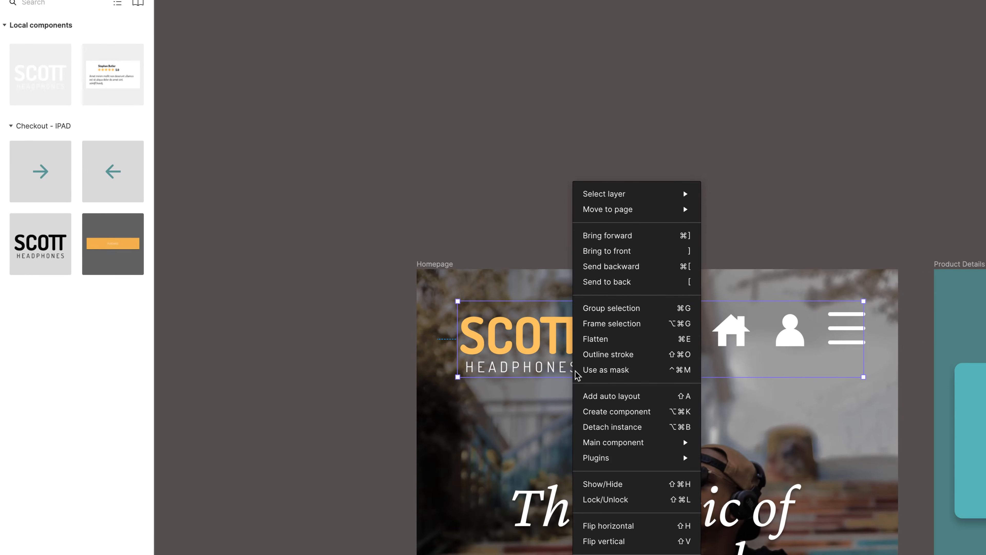
mouse_move(640, 553)
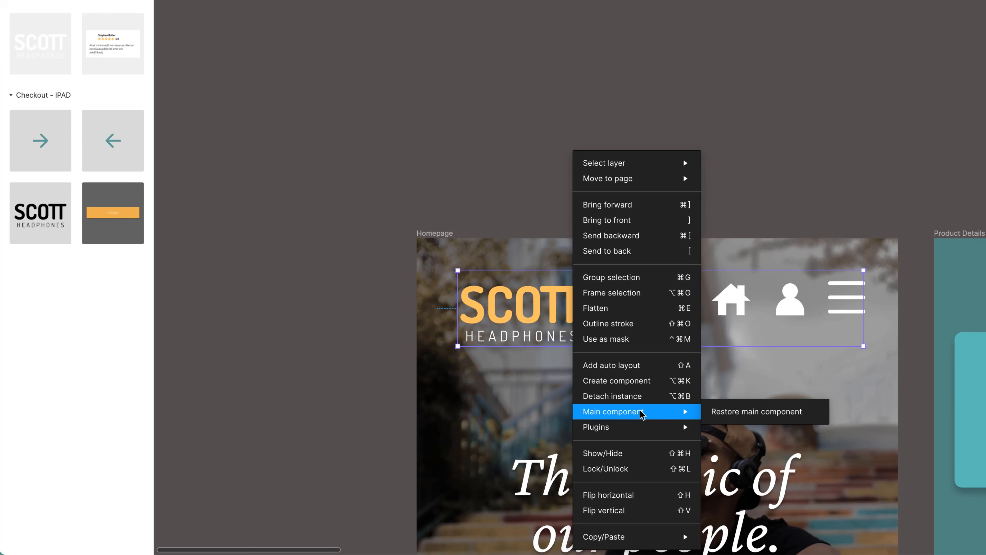
left_click(726, 412)
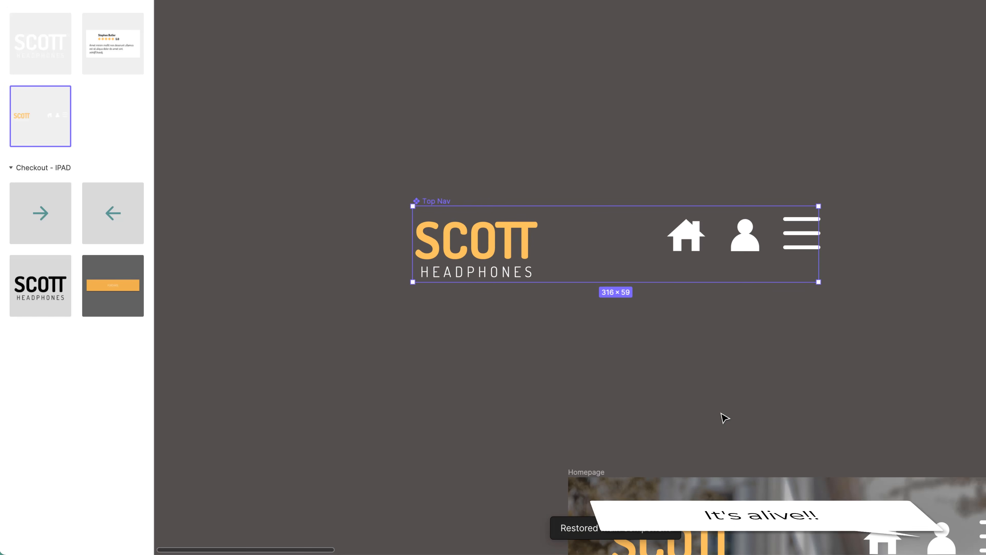
key("super+minus")
key("super+minus")
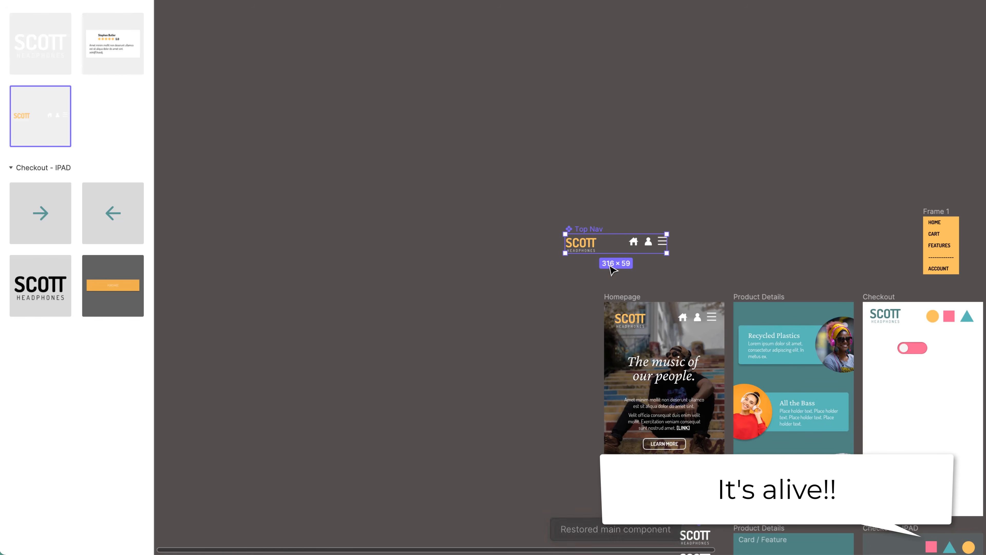
key("super+plus")
left_click(551, 292)
key("super+plus")
left_click_drag(592, 291, 480, 187)
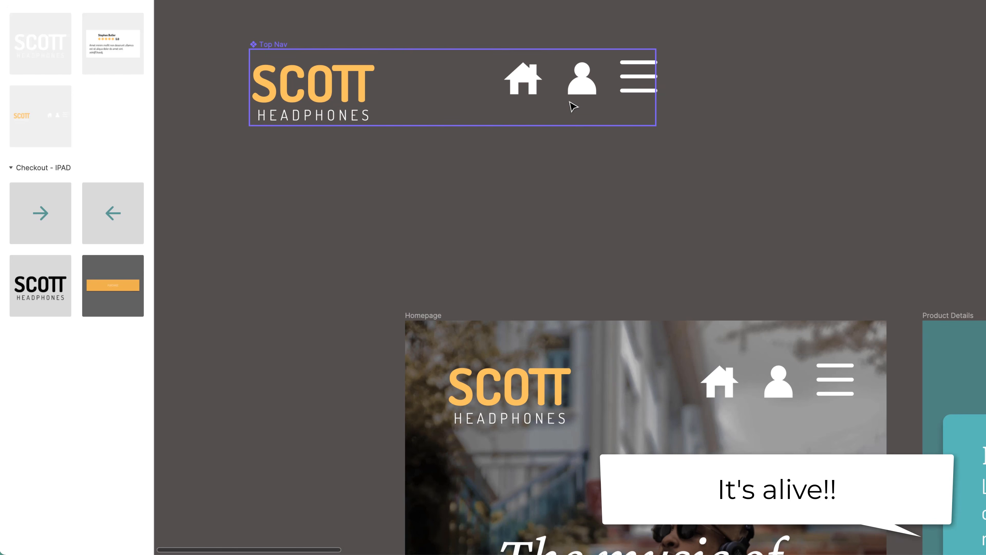
Delete the Top Nav main component above the Homepage frame and its instance inside the frame.
left_click(582, 82)
key("Delete")
left_click(551, 408)
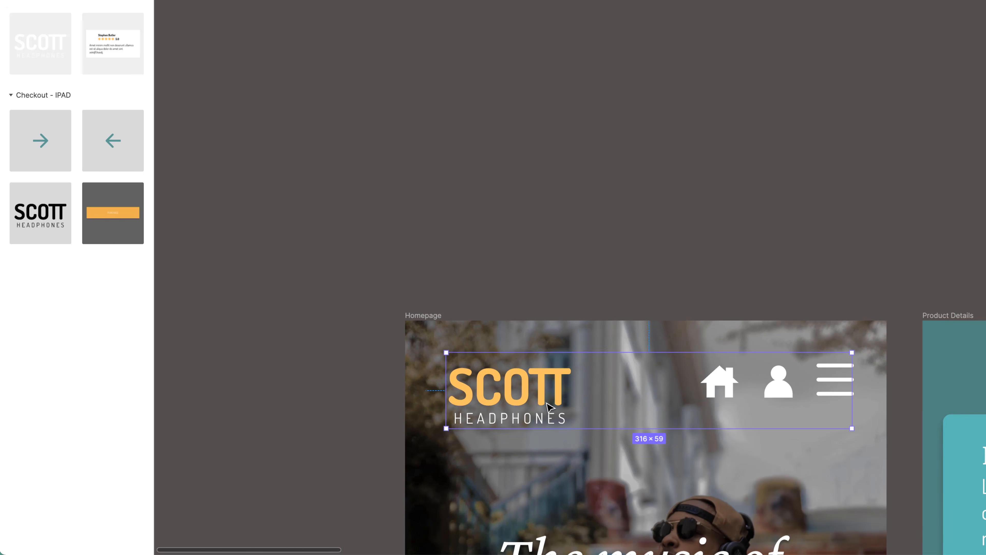
key("Delete")
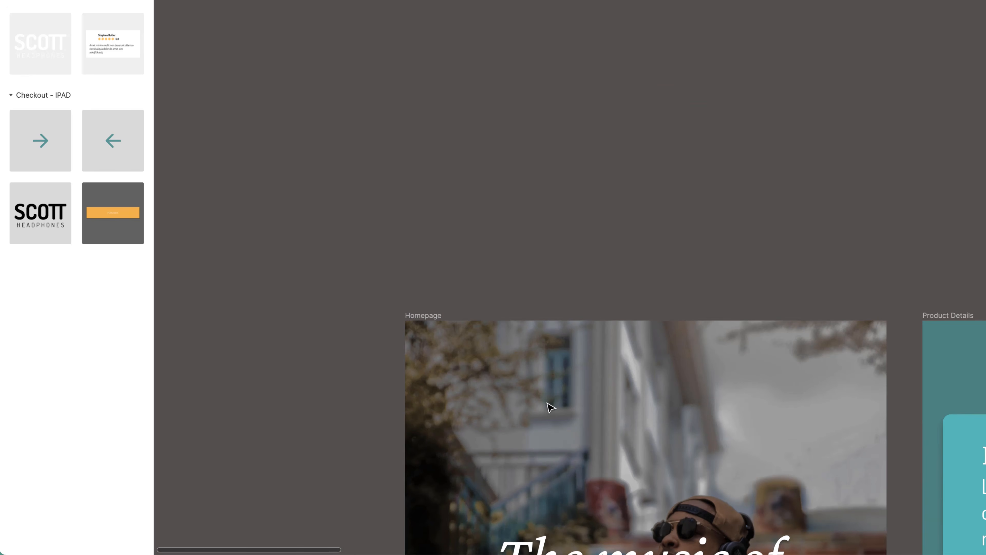
Undo the deletions of the Top Nav instance and its main component.
key("super+z")
left_click(592, 216)
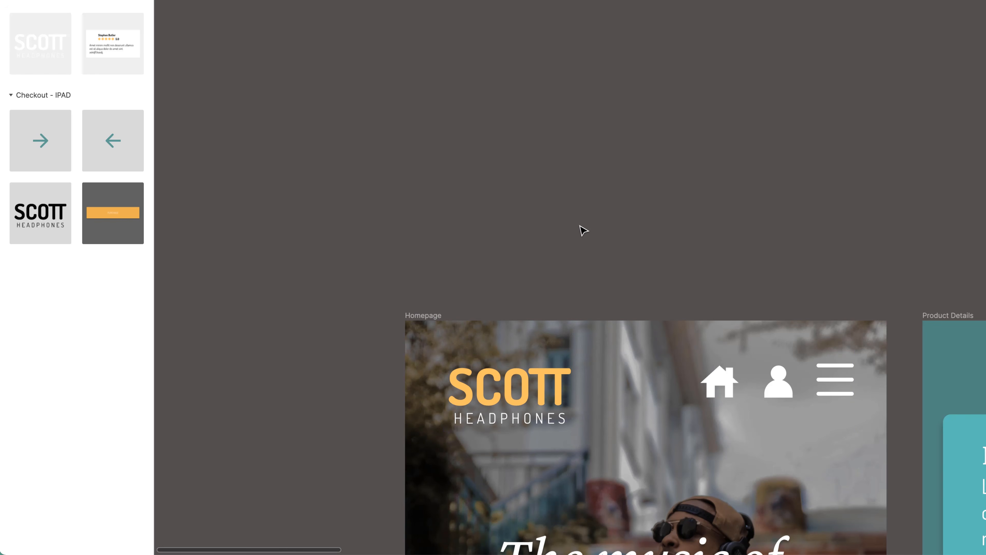
key("super+z")
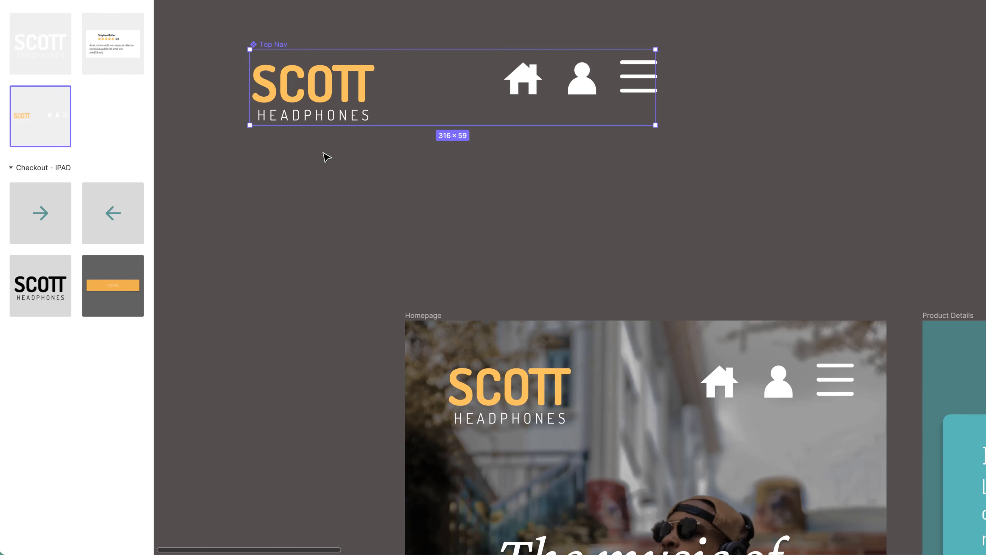
left_click(328, 159)
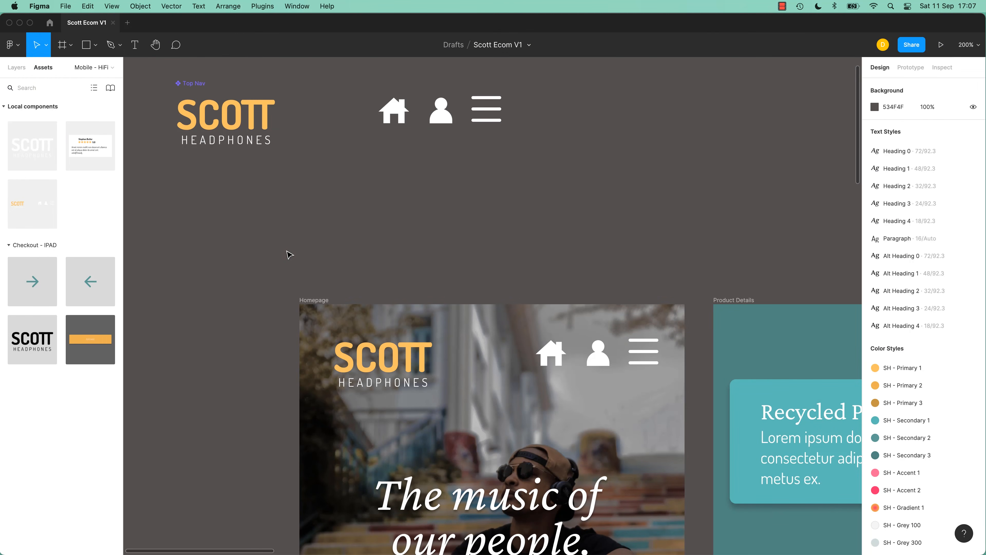
left_click(213, 118)
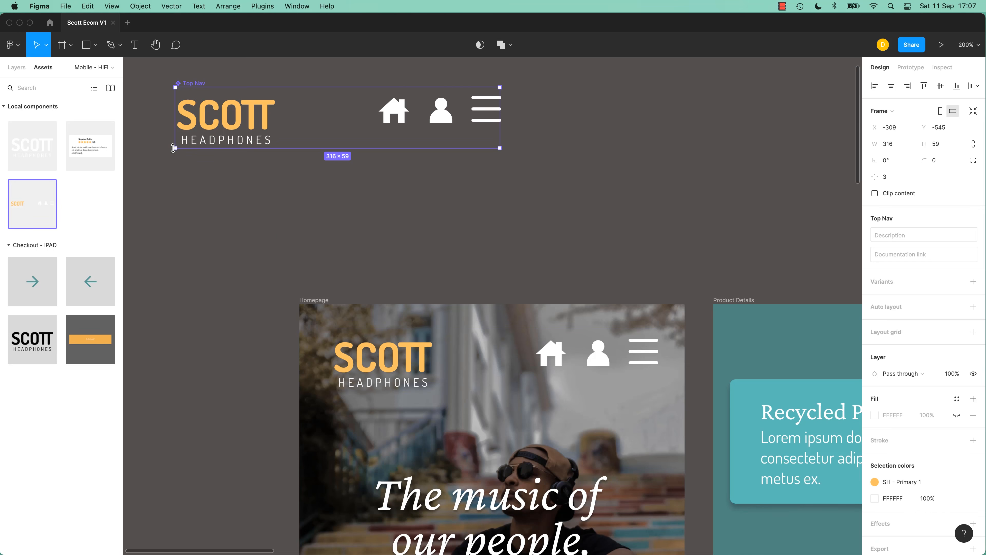
left_click(270, 259)
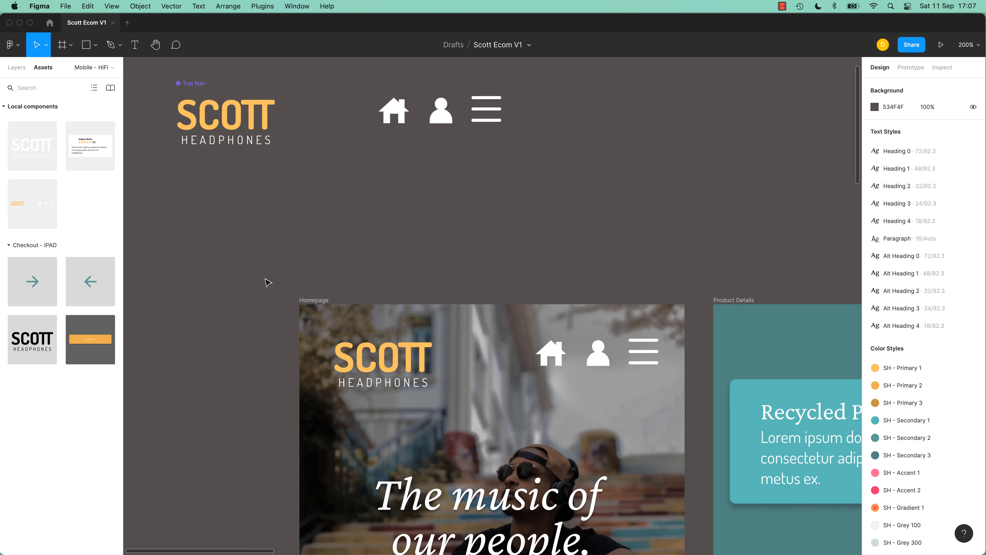
Open the recently edited Perfect Input Field Kit file from Drafts and browse its local component assets.
left_click(50, 24)
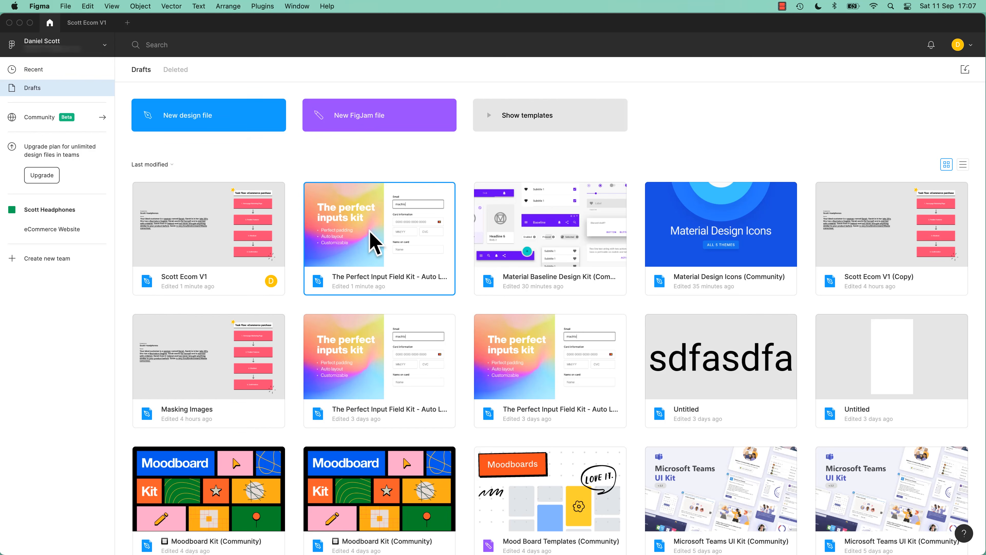
double_click(344, 235)
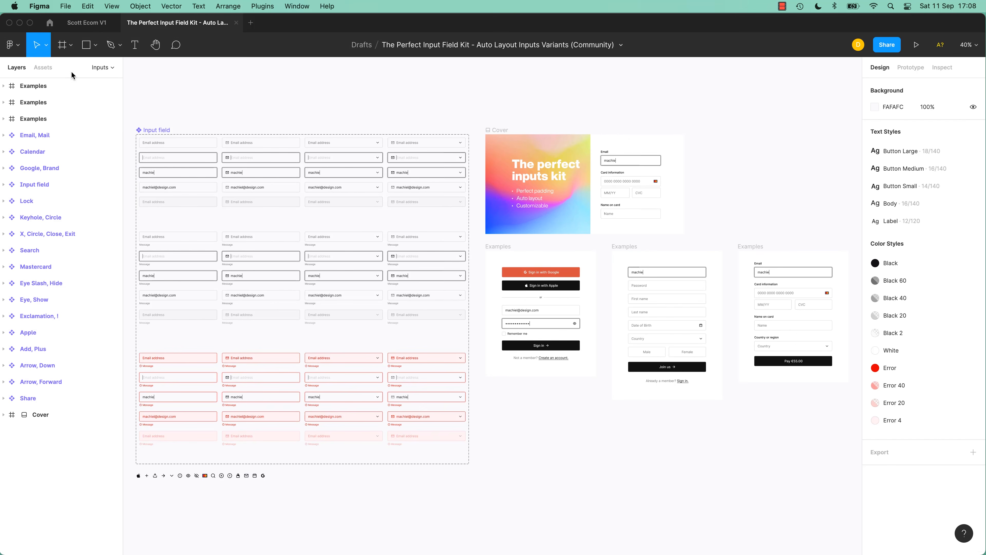
left_click(50, 67)
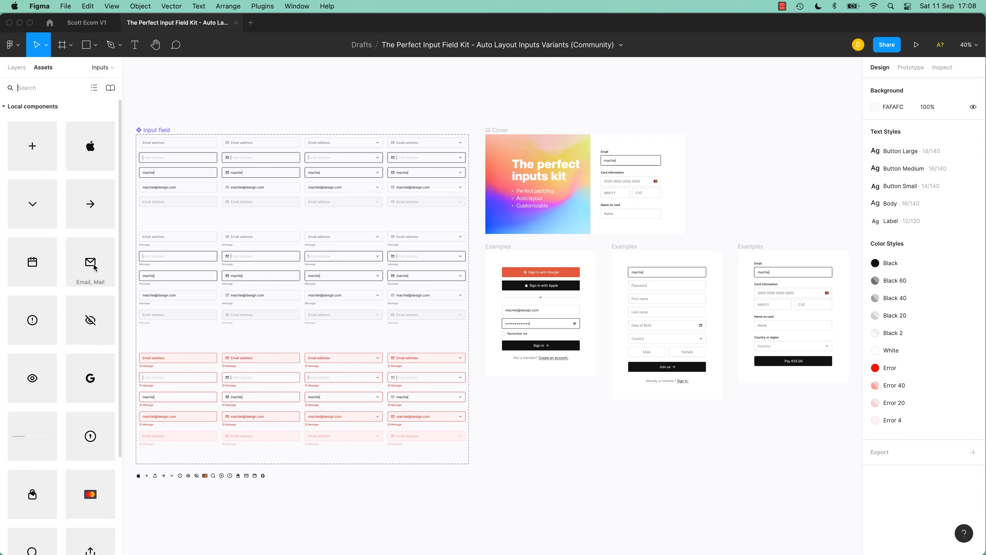
scroll(62, 313, "down", 5)
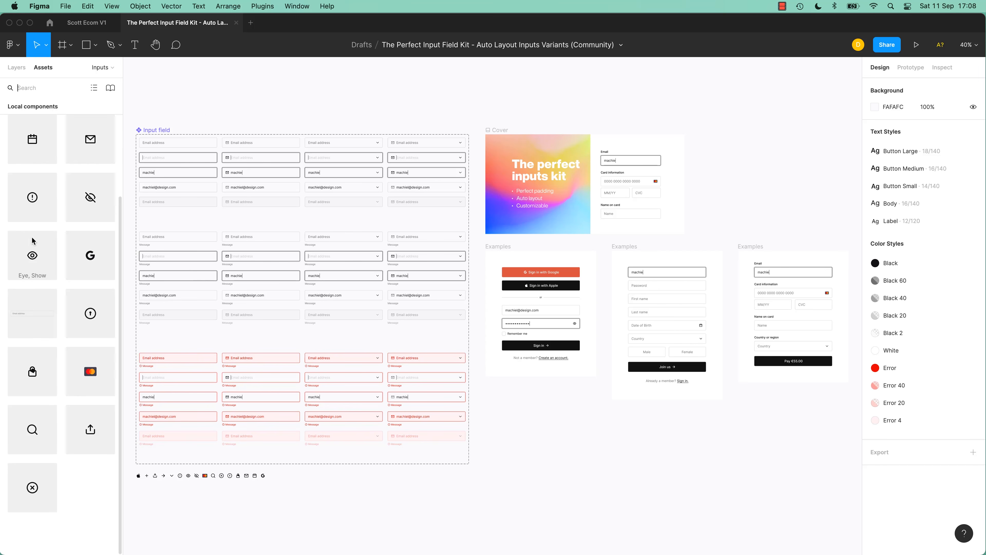
Place an instance of the Search icon on the empty canvas below the Examples frames and copy it.
left_click_drag(35, 428, 556, 446)
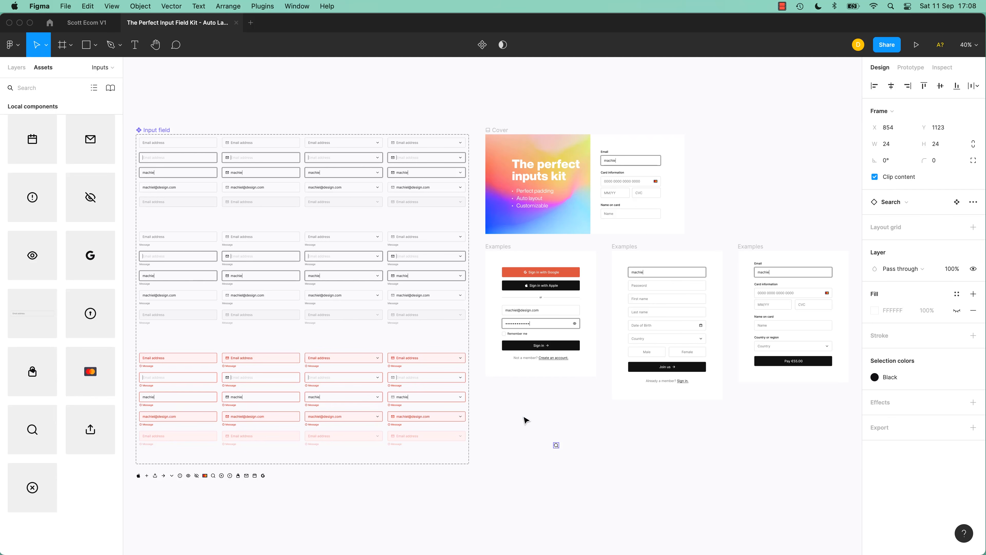
left_click_drag(523, 415, 581, 469)
key("super+c")
Paste the Search instance into the Scott Ecom V1 file and move it above the Homepage frame to X -32, Y -403.
left_click(86, 23)
key("super+v")
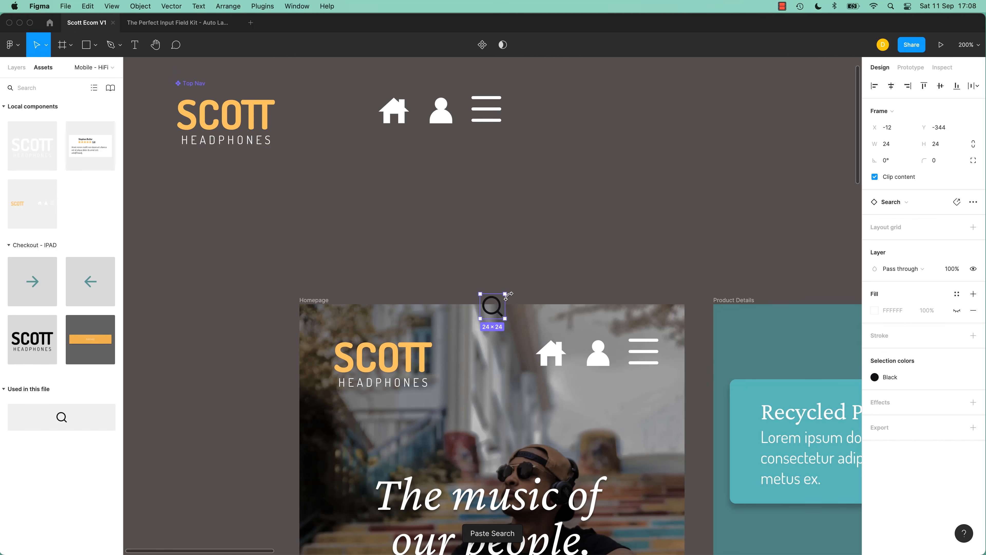
left_click_drag(501, 306, 480, 245)
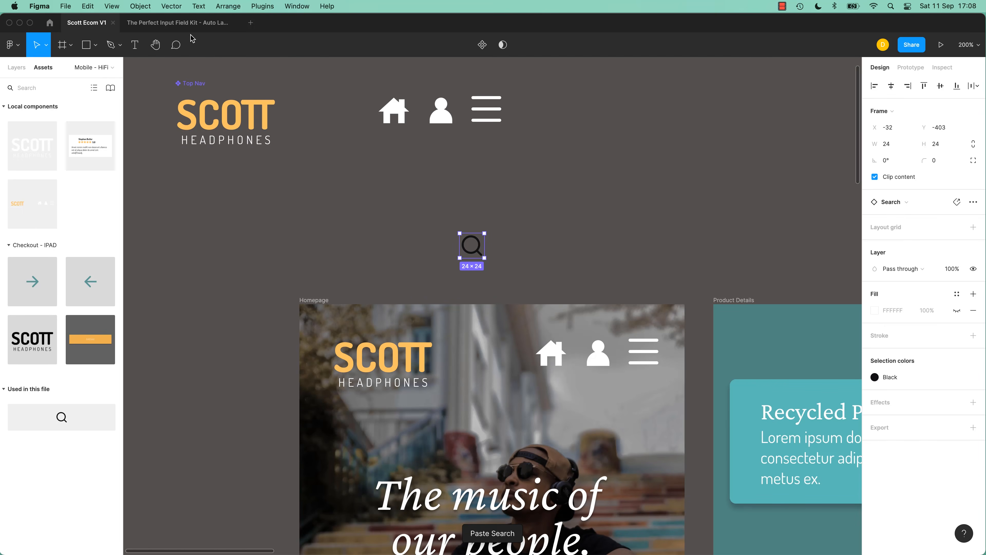
Compare the Search instance in the Perfect Input Field Kit file with its pasted copy in Scott Ecom V1.
left_click(182, 22)
left_click_drag(745, 175, 598, 397)
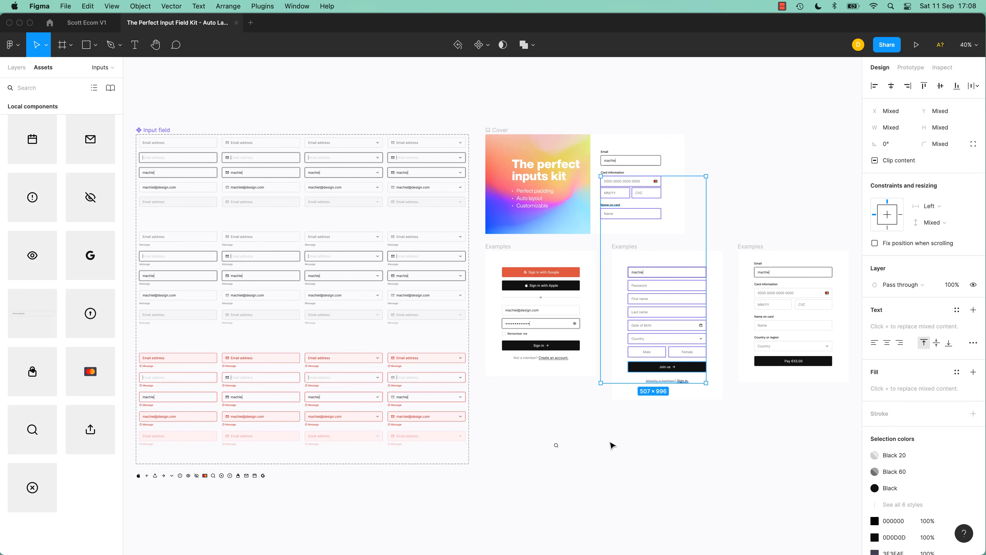
left_click(593, 433)
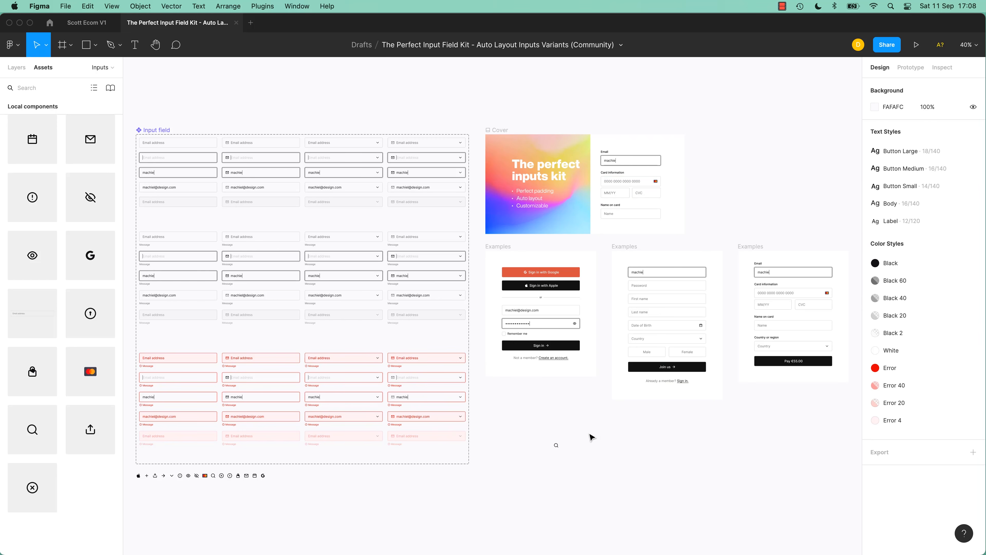
left_click_drag(589, 434, 520, 461)
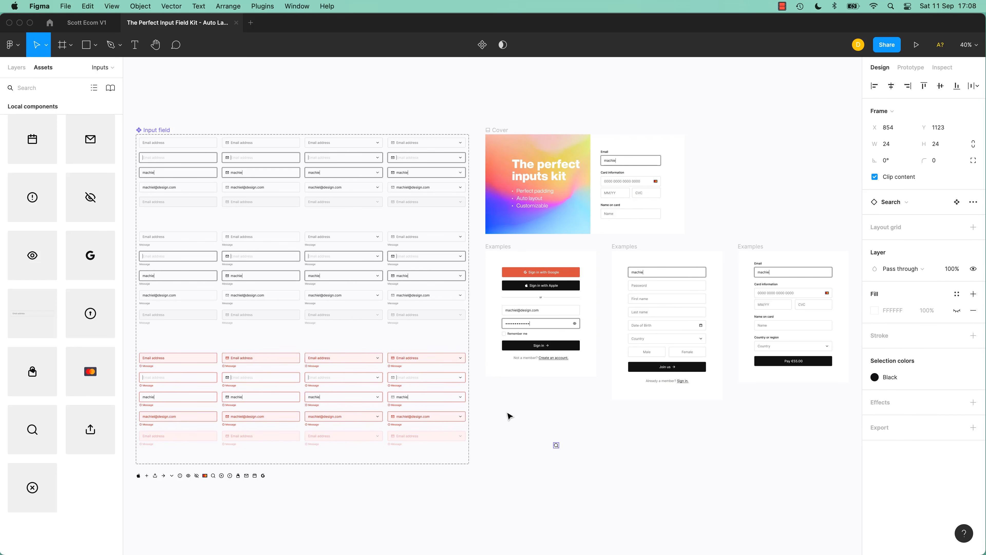
left_click(86, 22)
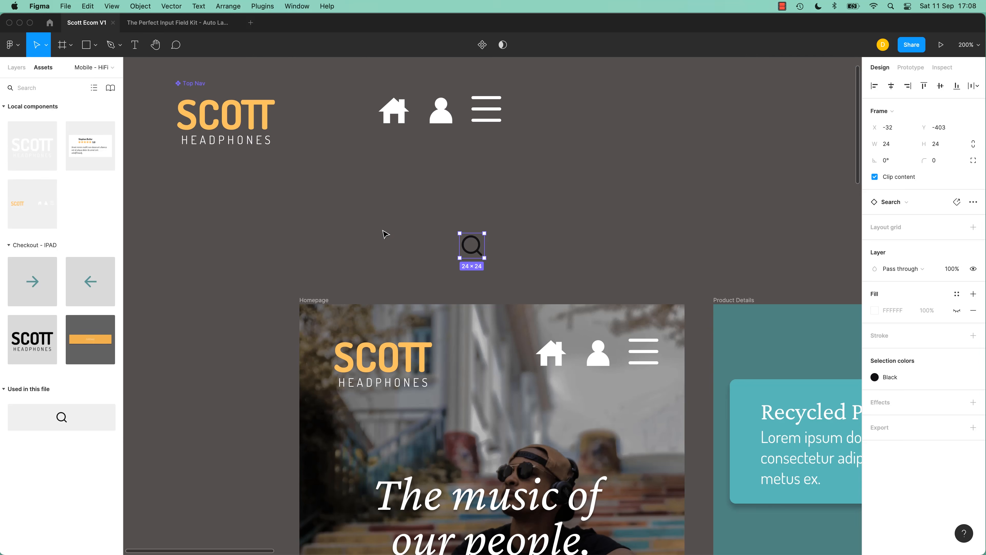
left_click_drag(367, 208, 483, 268)
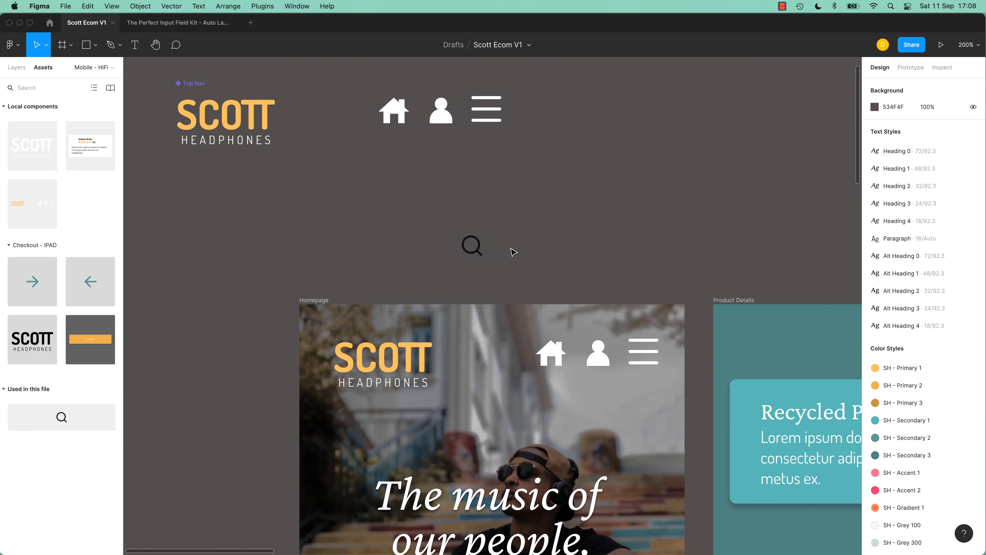
left_click(473, 245)
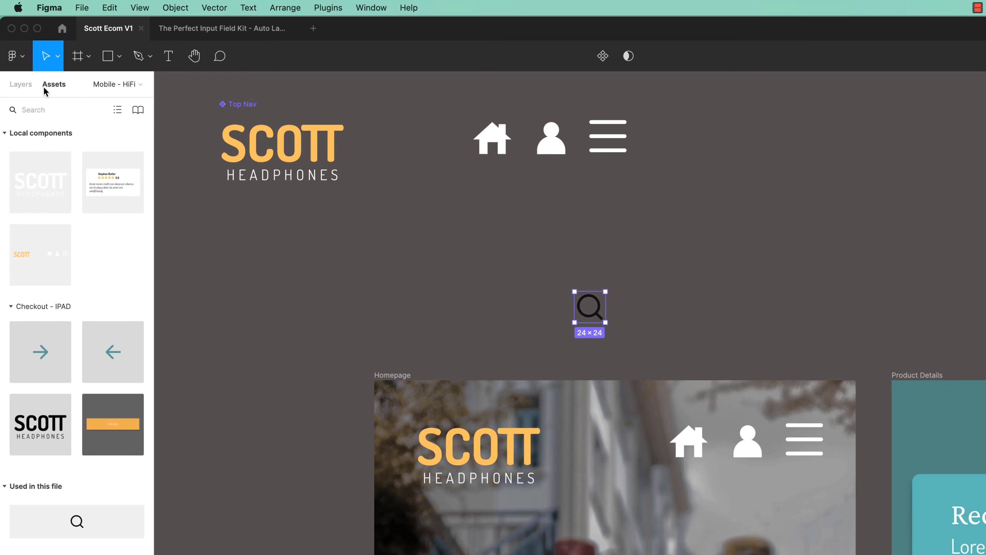
left_click(408, 250)
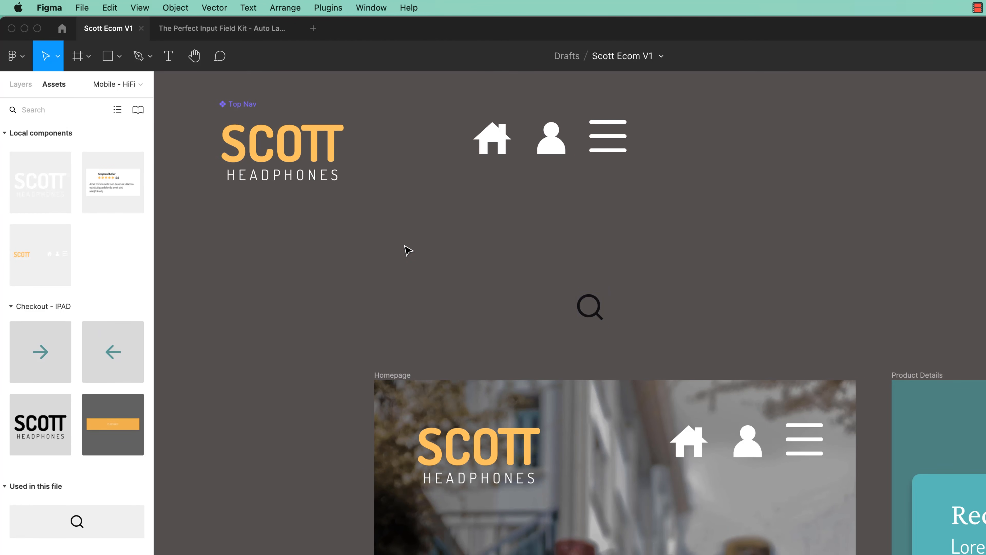
Undo the move and the paste of the Search icon in Scott Ecom V1.
key("super+z")
key("super+z")
key("super+z")
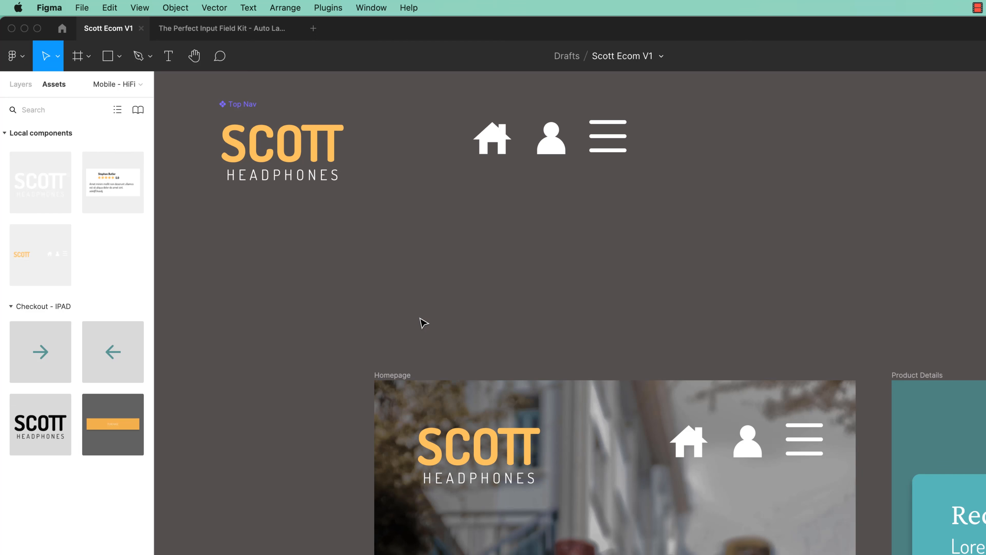
Paste the Search instance again and place it in the Homepage frame beside the home icon at X 187, Y 34.
key("ctrl+v")
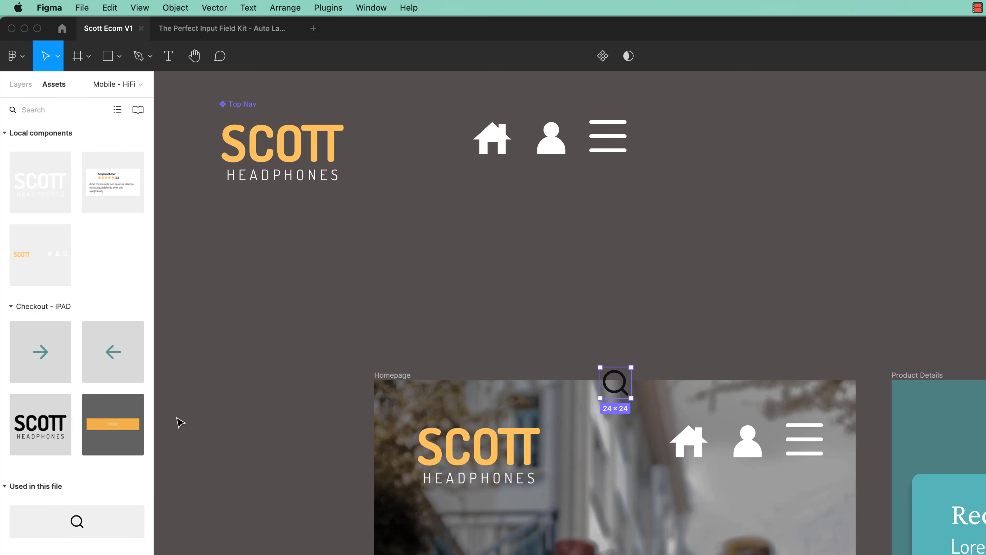
left_click(19, 86)
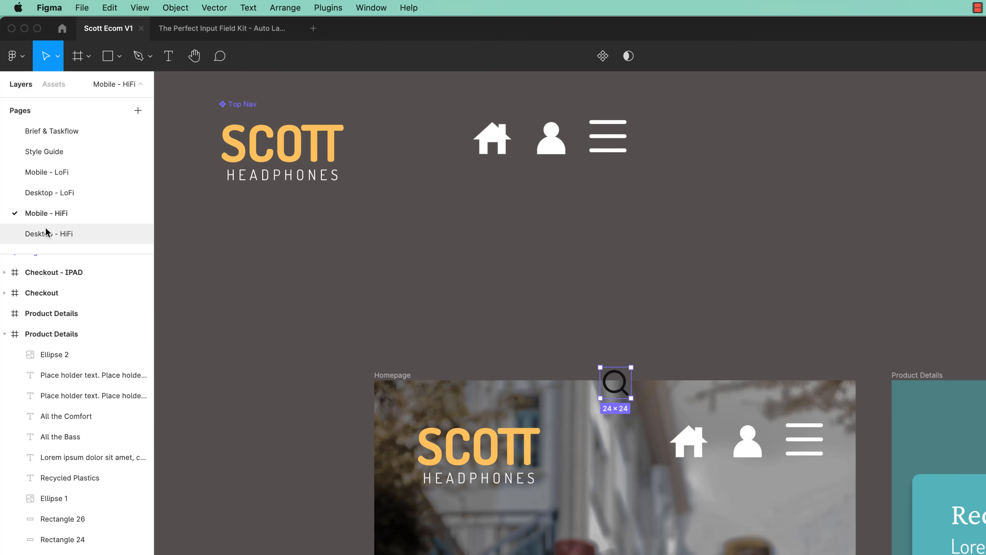
scroll(43, 490, "down", 2)
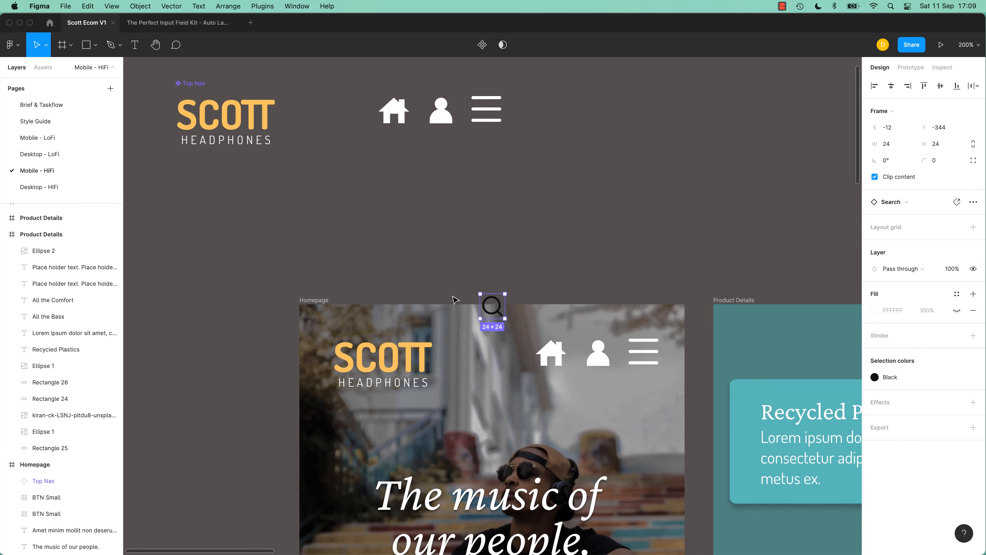
left_click_drag(501, 309, 510, 355)
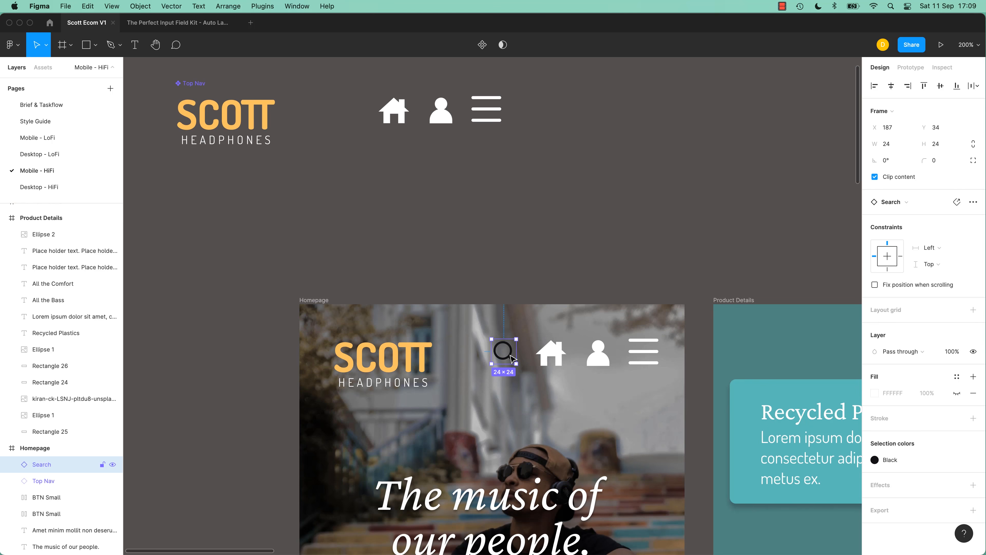
Go to the Search instance's main component in the Perfect Input Field Kit file and close that file.
right_click(511, 358)
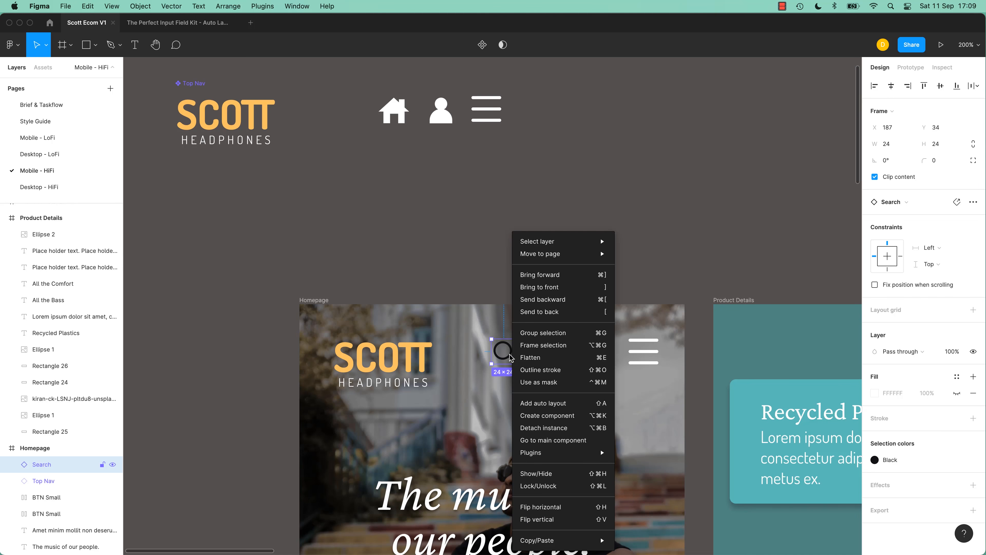
left_click(548, 441)
left_click(236, 23)
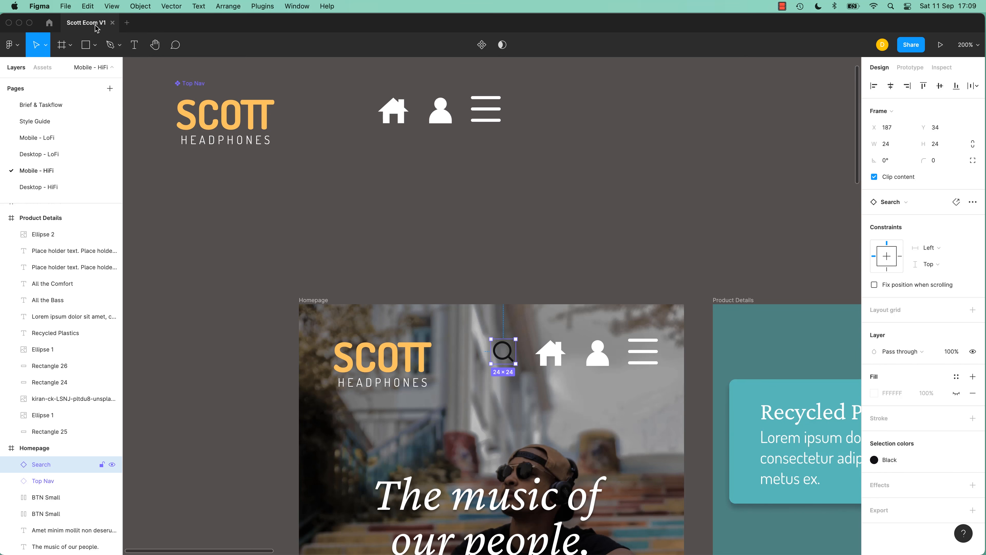
Reopen the source file by going to the main component of the Search instance in the Homepage frame.
right_click(512, 356)
left_click(556, 441)
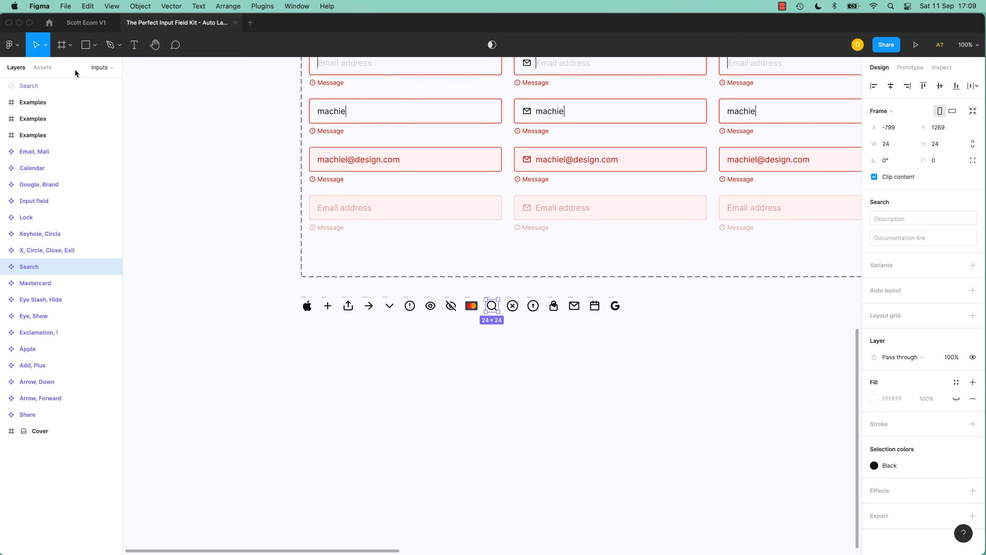
Switch to the Scott Ecom V1 file and view the components used in this file among its assets.
left_click(86, 23)
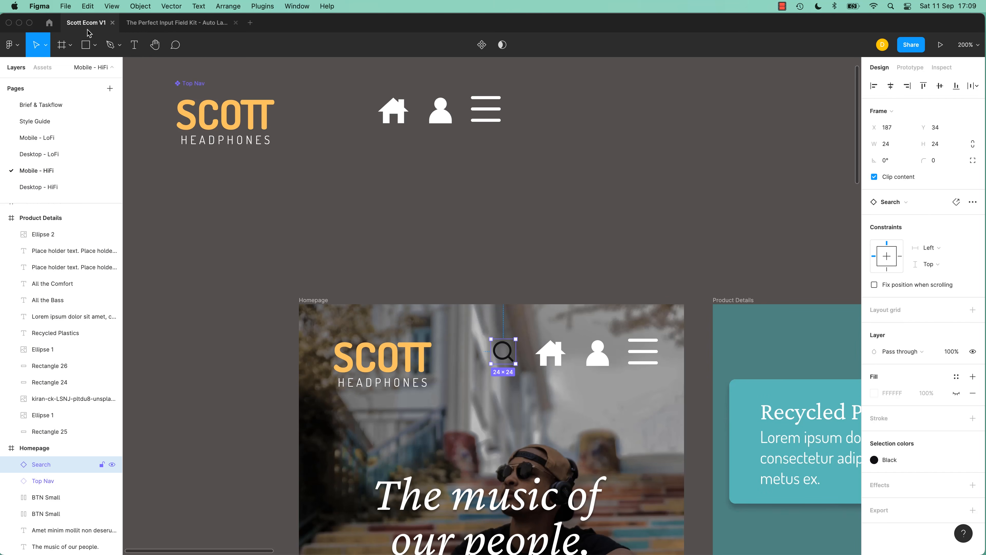
left_click(46, 70)
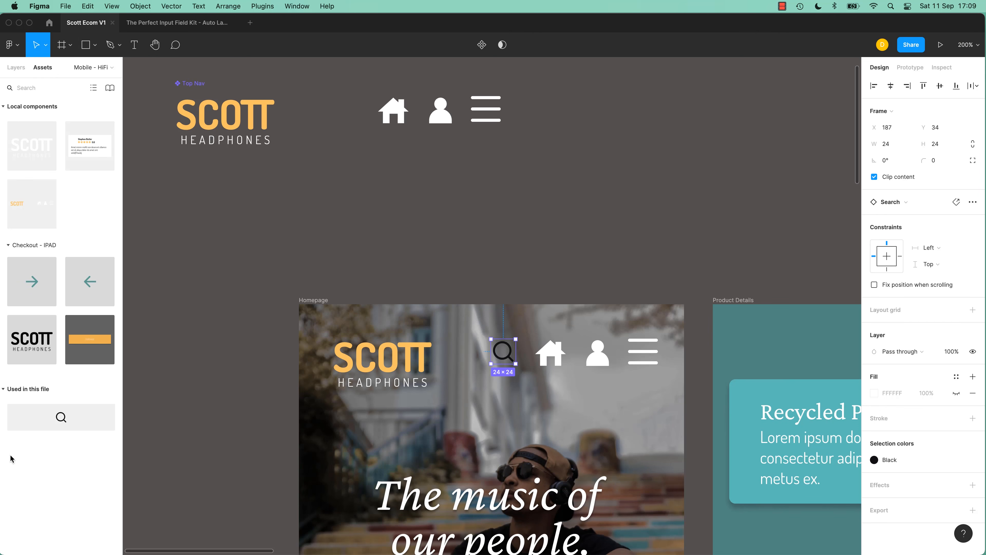
left_click(4, 390)
left_click(4, 390)
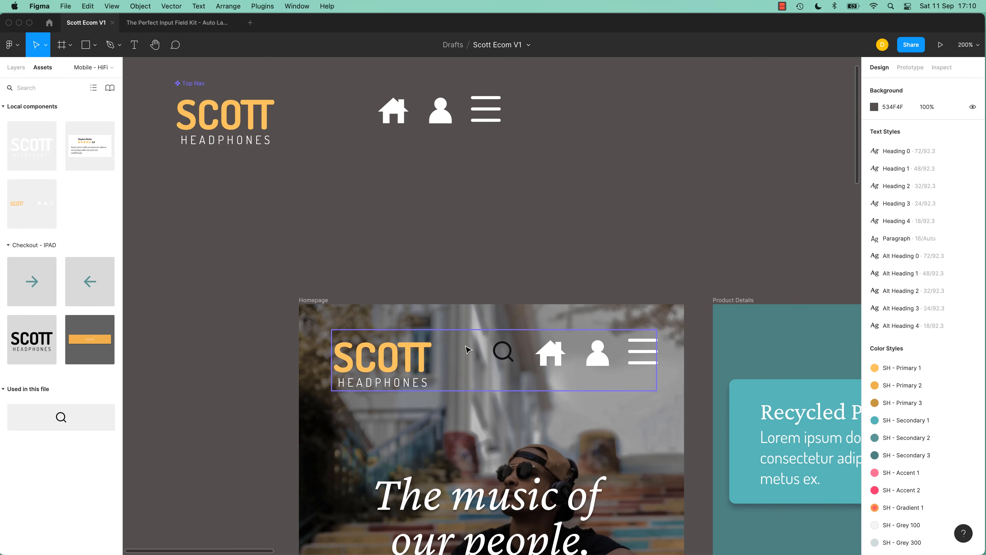
Detach the Search instance in the Homepage frame and create a new local component from it.
left_click(511, 358)
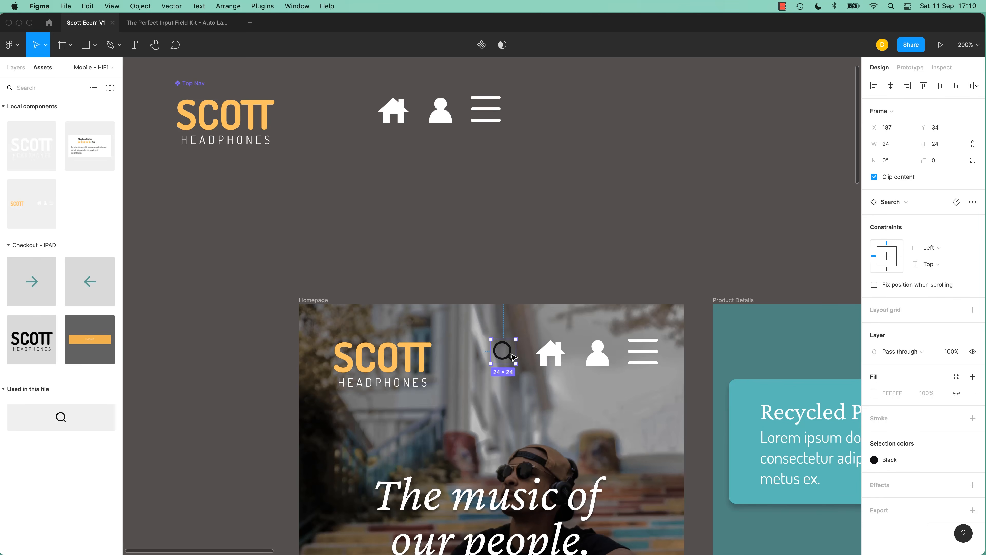
right_click(512, 358)
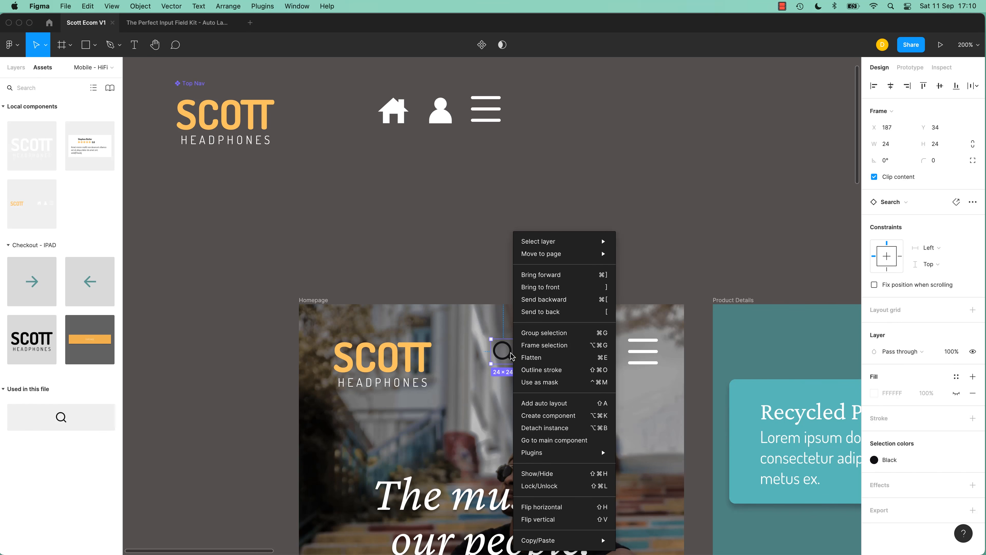
left_click(534, 427)
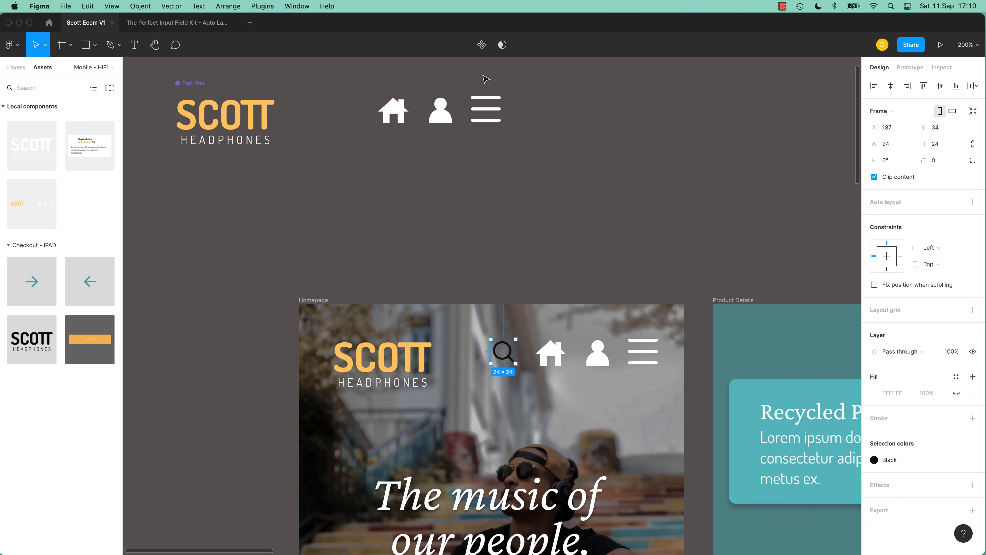
left_click(481, 45)
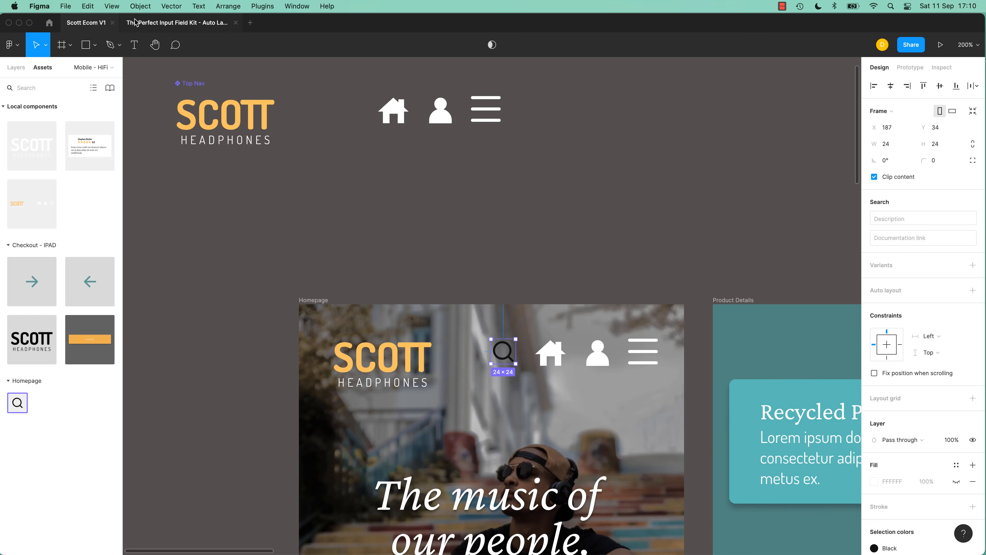
Close the Perfect Input Field Kit file and undo the detaching and component creation of the Search icon.
left_click(223, 25)
left_click(235, 23)
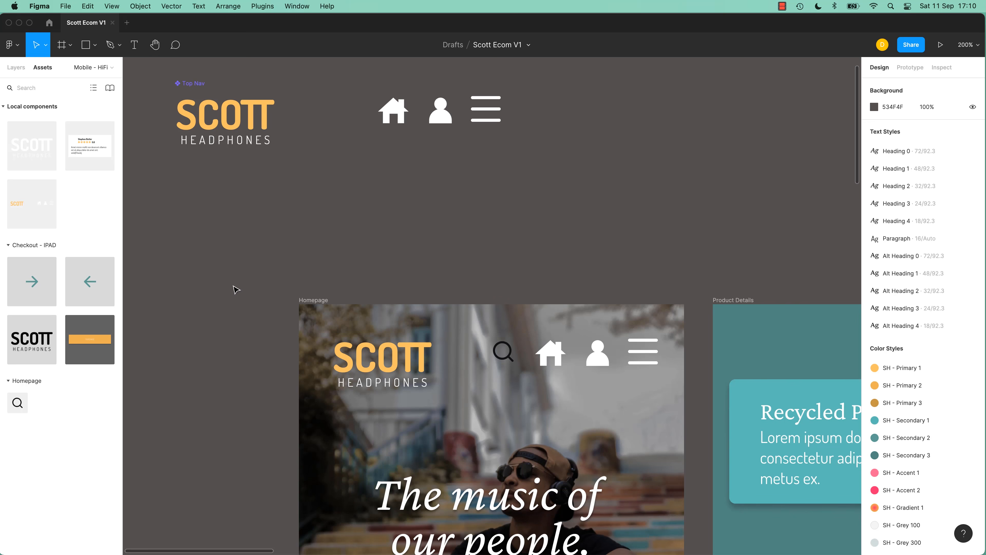
left_click(507, 345)
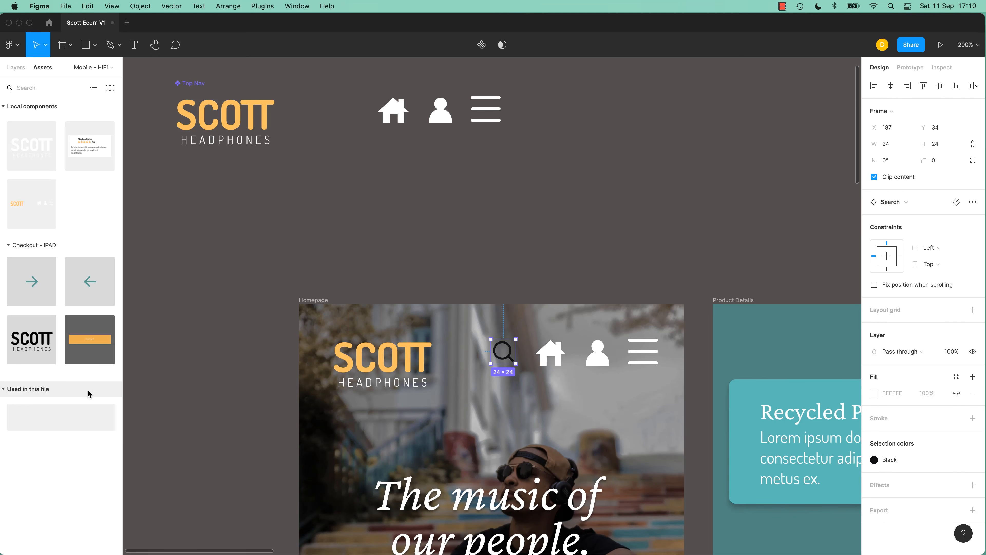
left_click(54, 408)
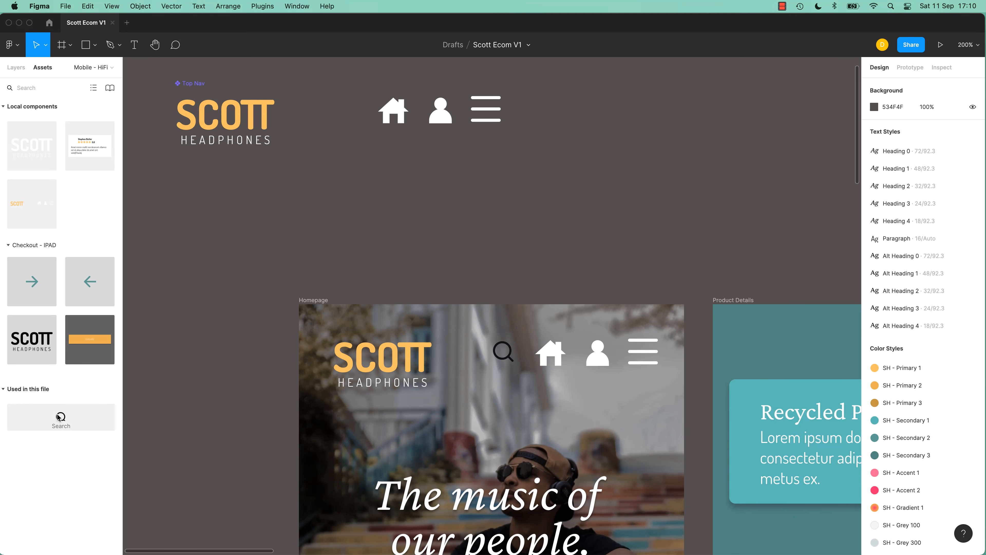
Go to the main component of the Search instance in the Homepage frame.
left_click(512, 364)
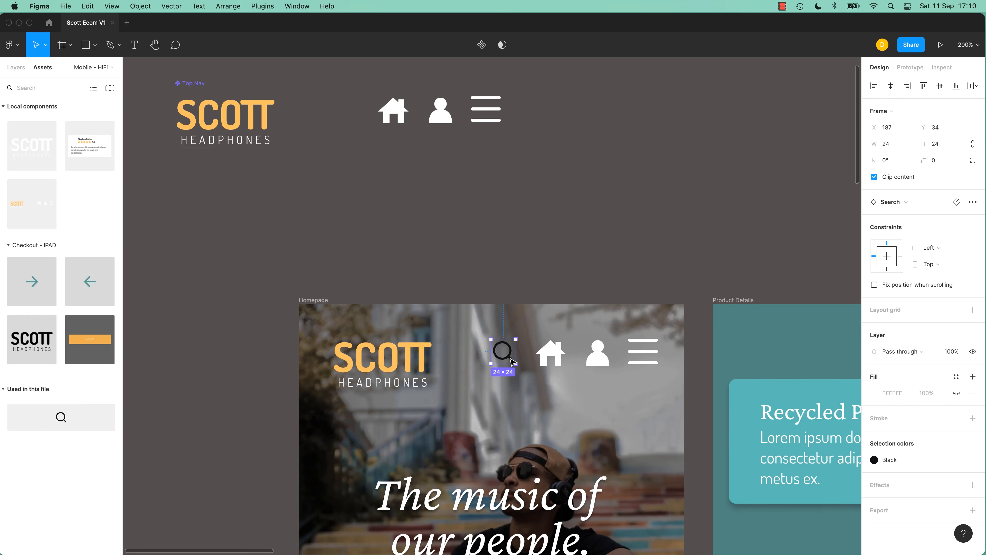
right_click(511, 361)
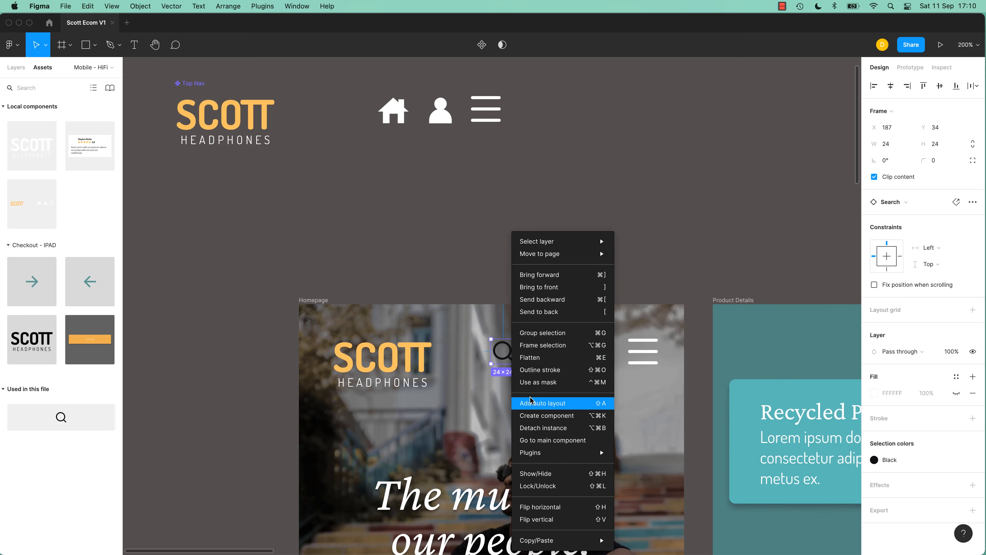
left_click(539, 440)
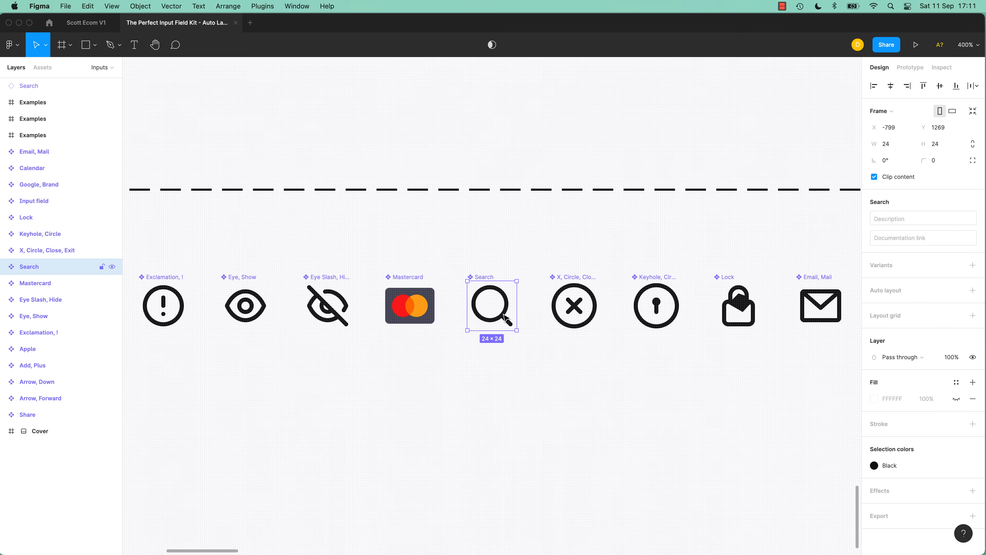
Reshape the Union vector of the Search main component by pulling a handle point into the lens, finish editing and close the file.
double_click(505, 317)
double_click(504, 315)
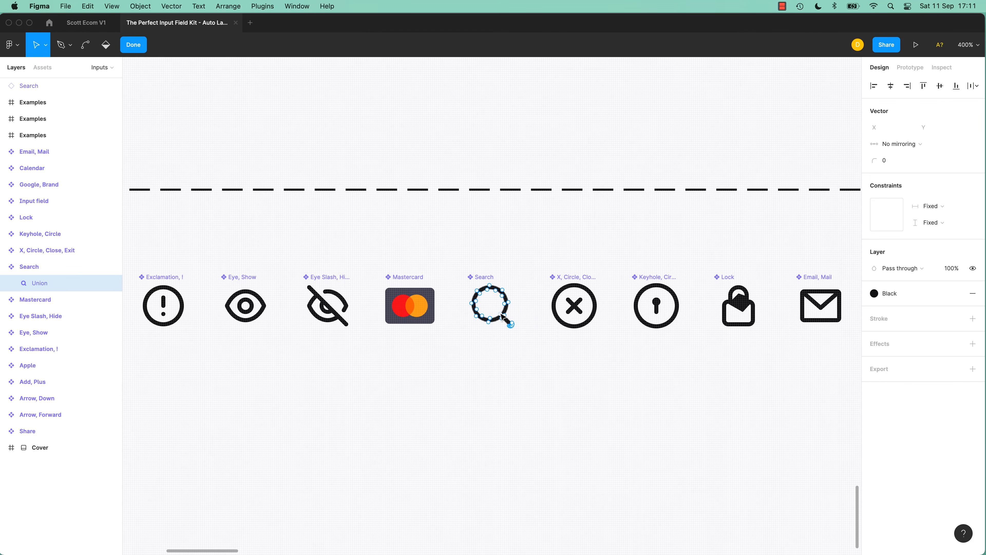
left_click_drag(501, 314, 482, 301)
left_click(489, 367)
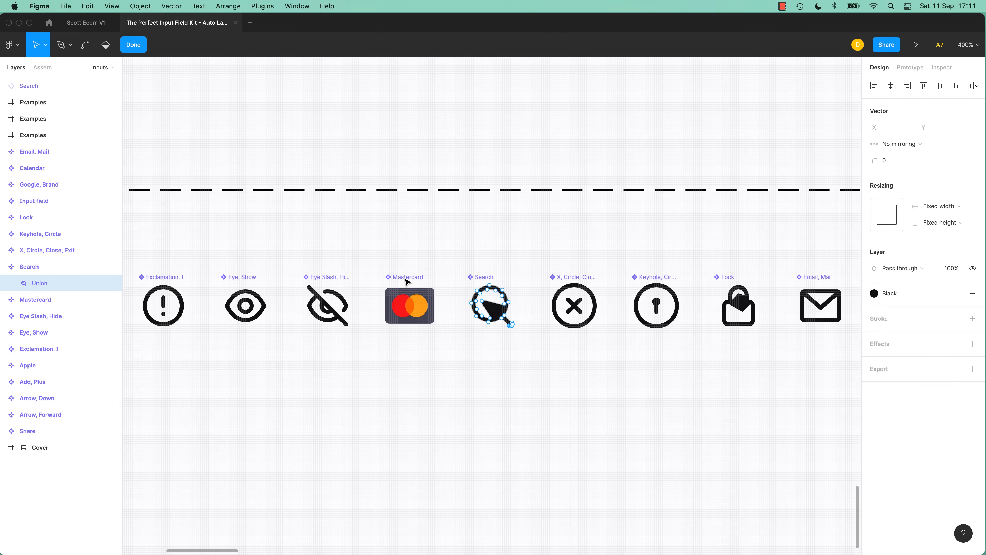
left_click(142, 50)
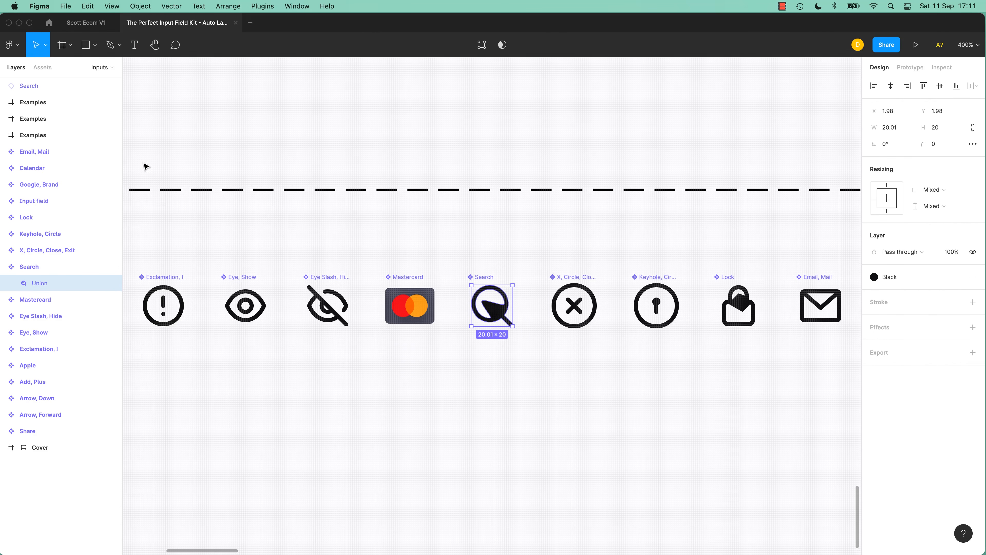
left_click(236, 22)
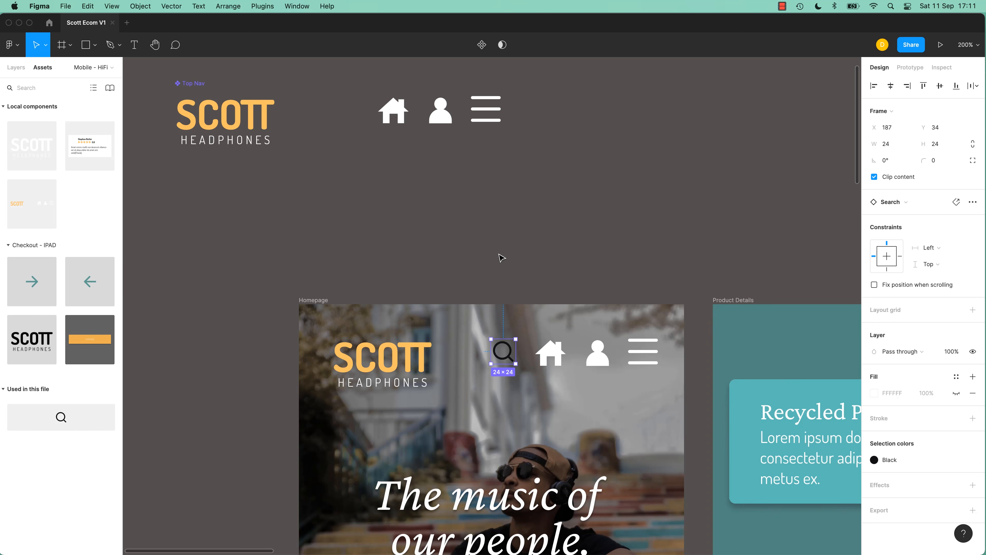
Move the Search instance out of the Homepage frame onto the empty canvas beside the Top Nav main component.
left_click(531, 276)
left_click(512, 361)
left_click_drag(511, 361, 577, 149)
Copy the Top Nav instance from the Homepage frame and paste it into the Product Details frame.
double_click(554, 353)
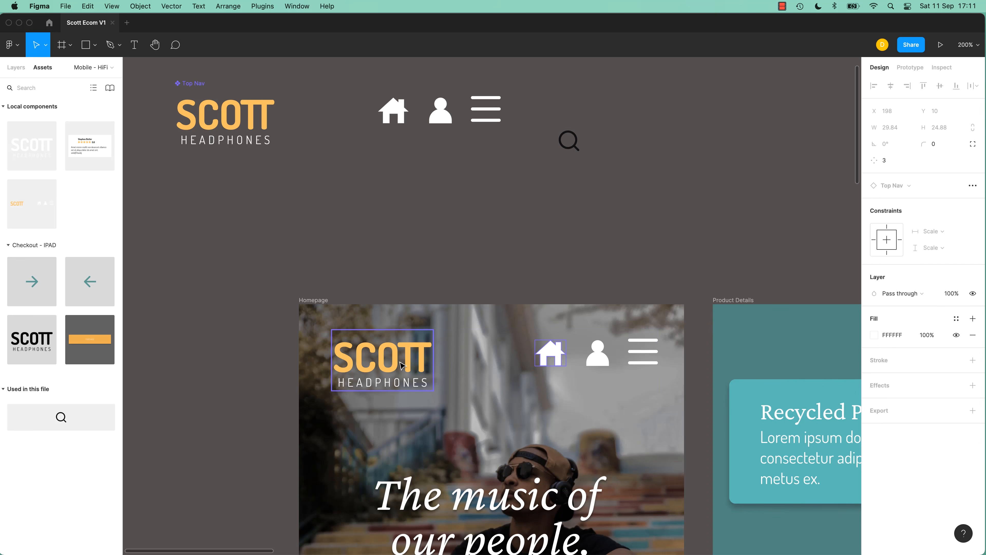
left_click(426, 361)
left_click(430, 264)
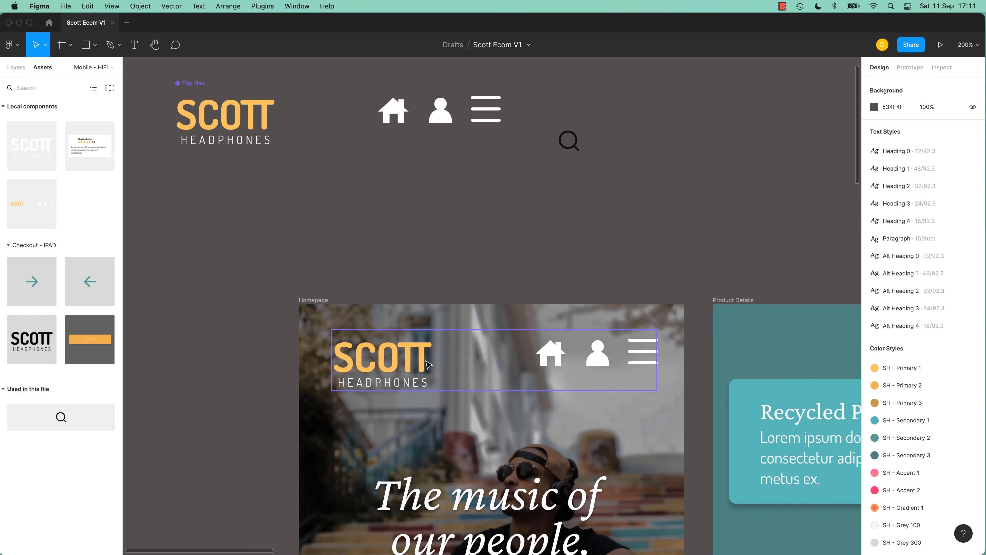
left_click(427, 363)
left_click(16, 67)
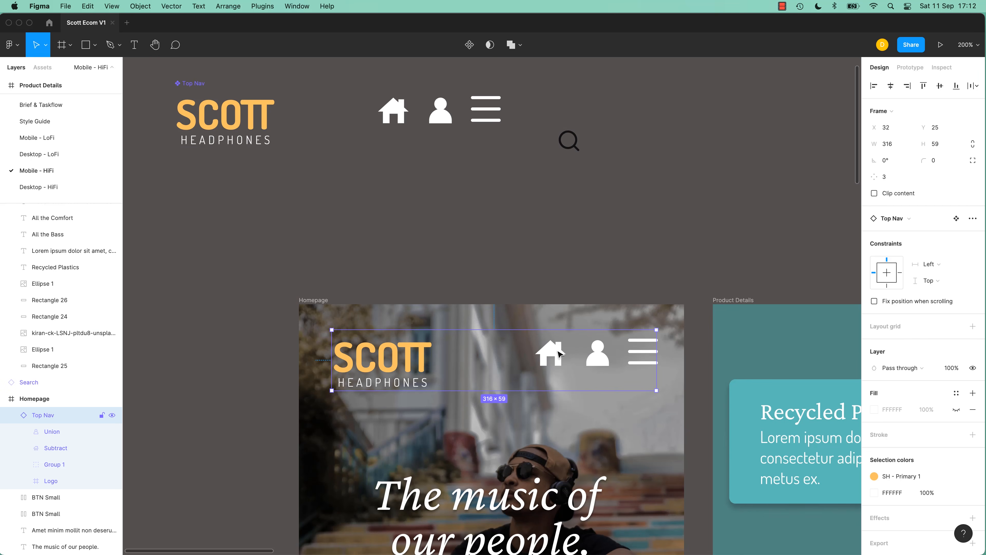
scroll(559, 353, "right", 5)
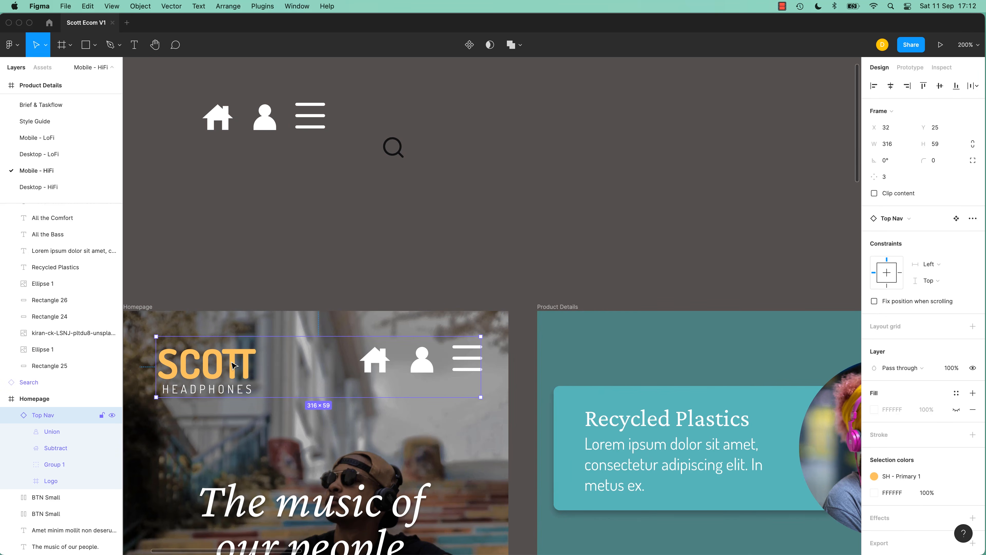
left_click(568, 310)
key("super+v")
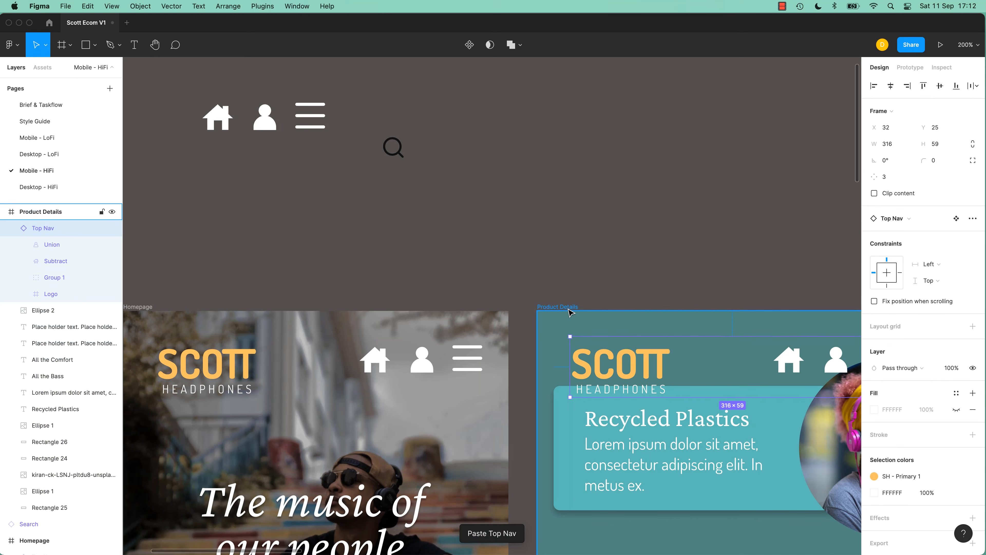
Select all the cards, images and text in the Product Details frame except the Top Nav and move them down clear of it.
scroll(568, 310, "down", 5)
scroll(568, 310, "right", 6)
left_click(520, 240)
key("shift+0")
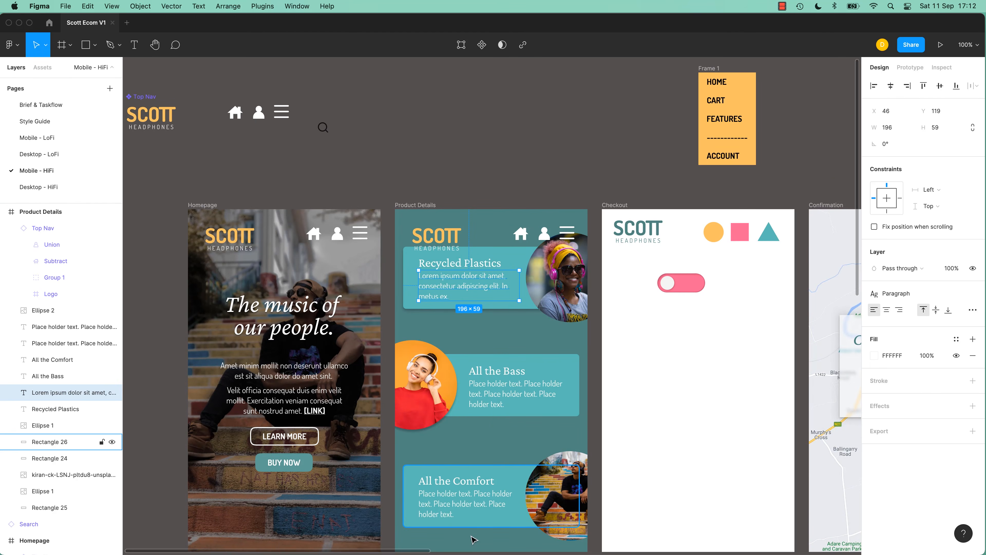
scroll(525, 498, "down", 5)
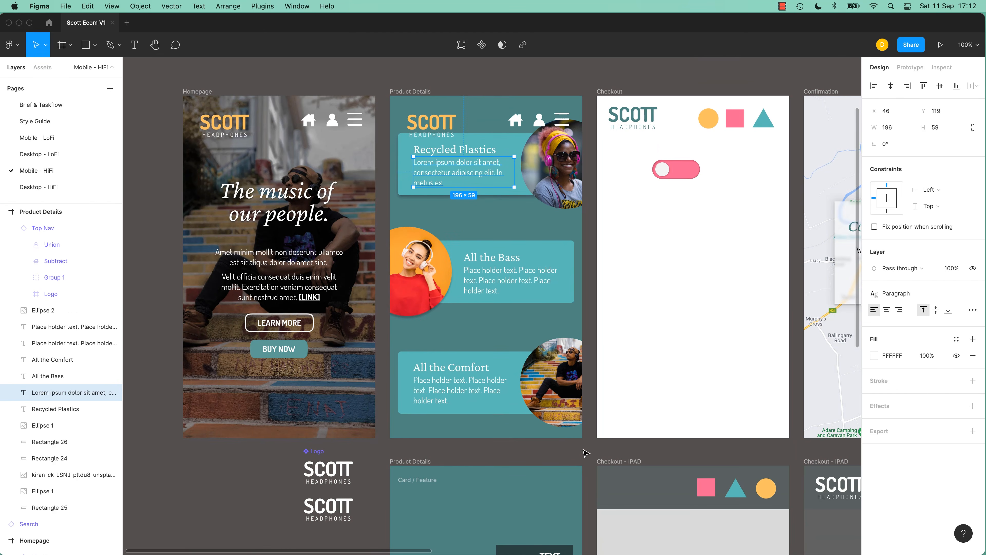
left_click_drag(582, 448, 412, 155)
left_click_drag(569, 177, 565, 213)
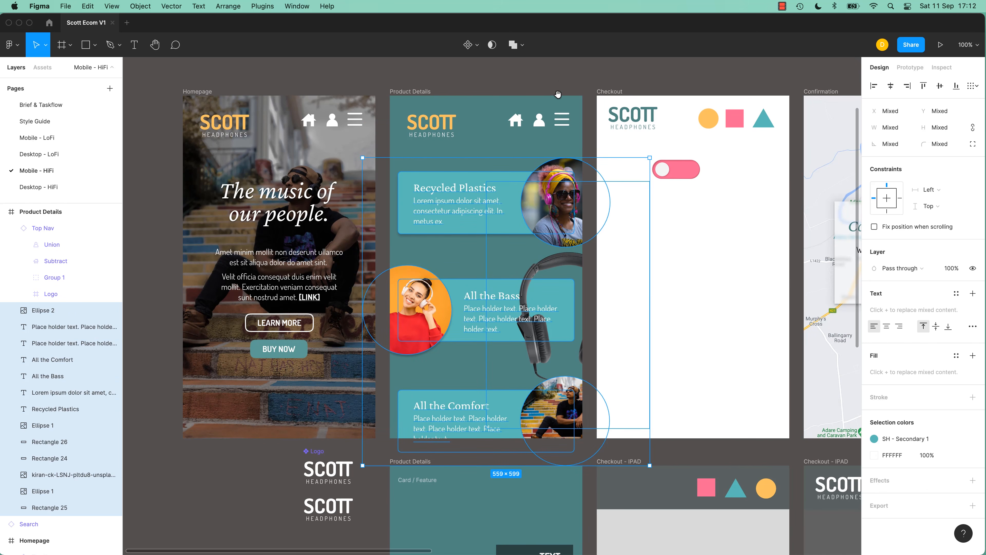
Hide the home icon inside the Homepage frame's Top Nav instance.
left_click_drag(555, 96, 543, 238)
left_click(536, 260)
left_click(342, 264)
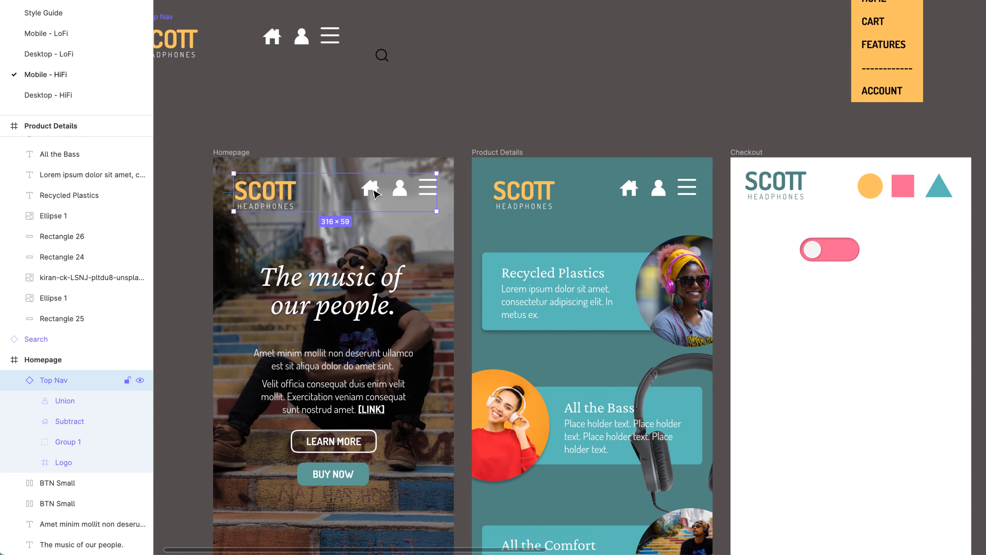
double_click(374, 192)
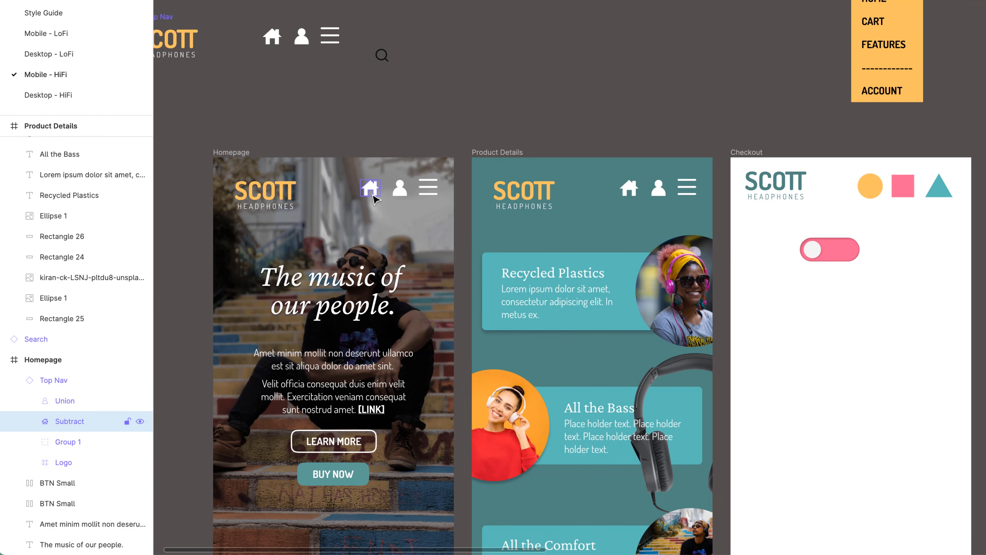
key("ctrl+shift+h")
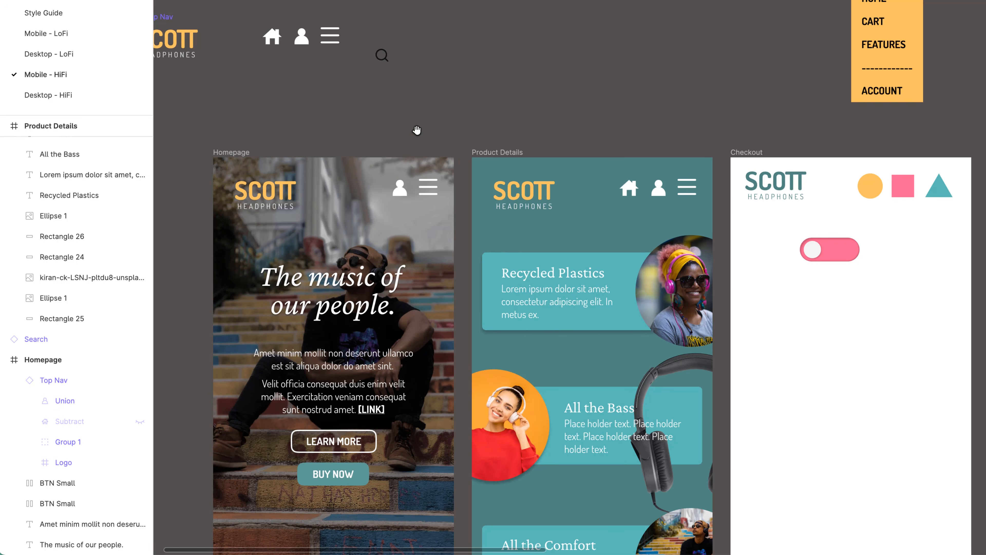
left_click_drag(418, 128, 622, 166)
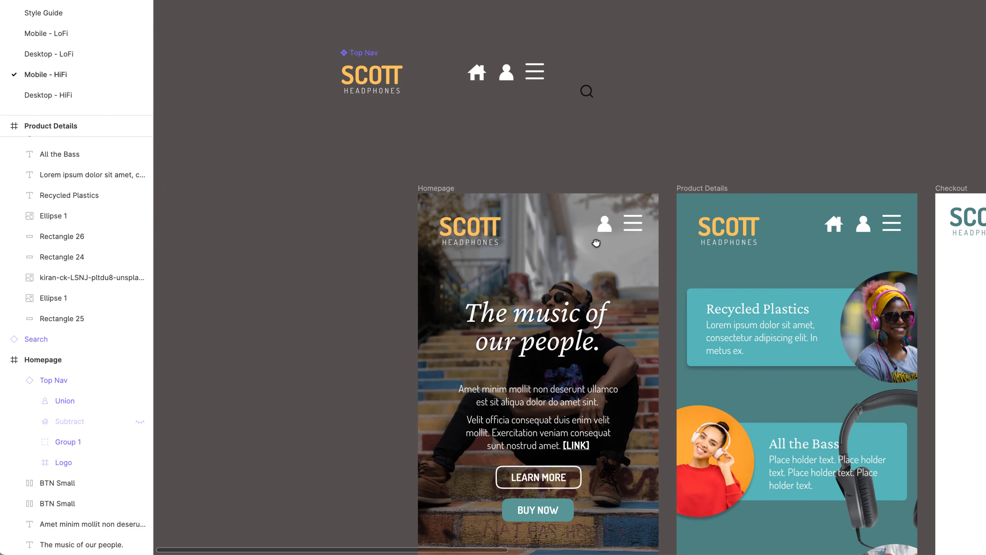
left_click_drag(597, 243, 367, 427)
left_click_drag(440, 254, 447, 251)
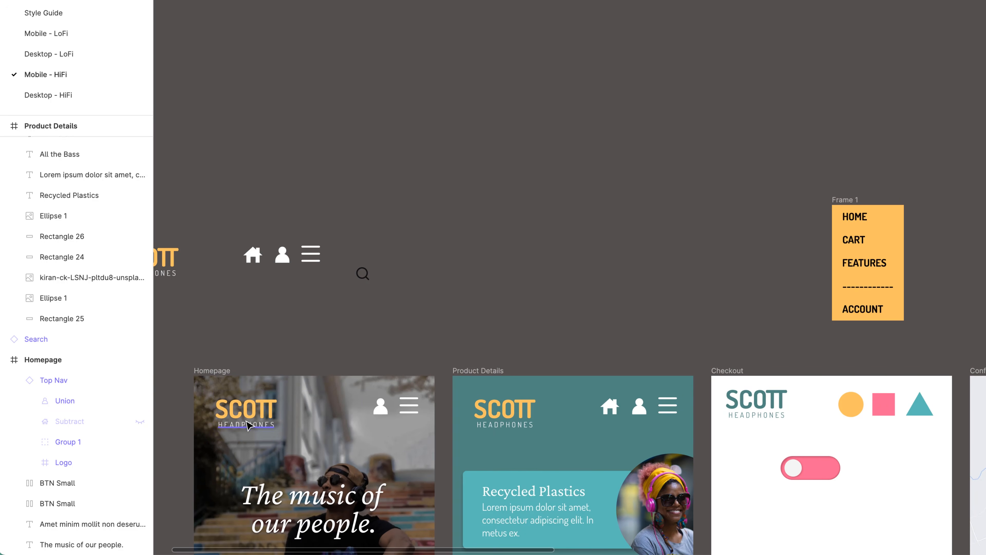
Undo hiding the home icon in the Homepage frame's Top Nav instance.
key("super+z")
left_click(441, 291)
left_click(54, 380)
left_click(13, 380)
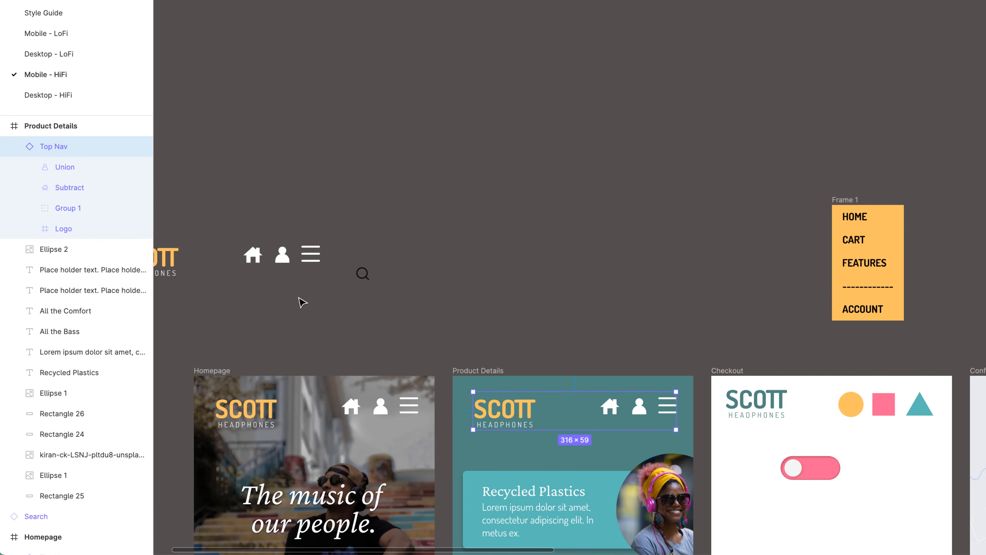
Toggle the visibility of the Subtract home icon layer in the Homepage's Top Nav instance and leave it hidden.
double_click(351, 409)
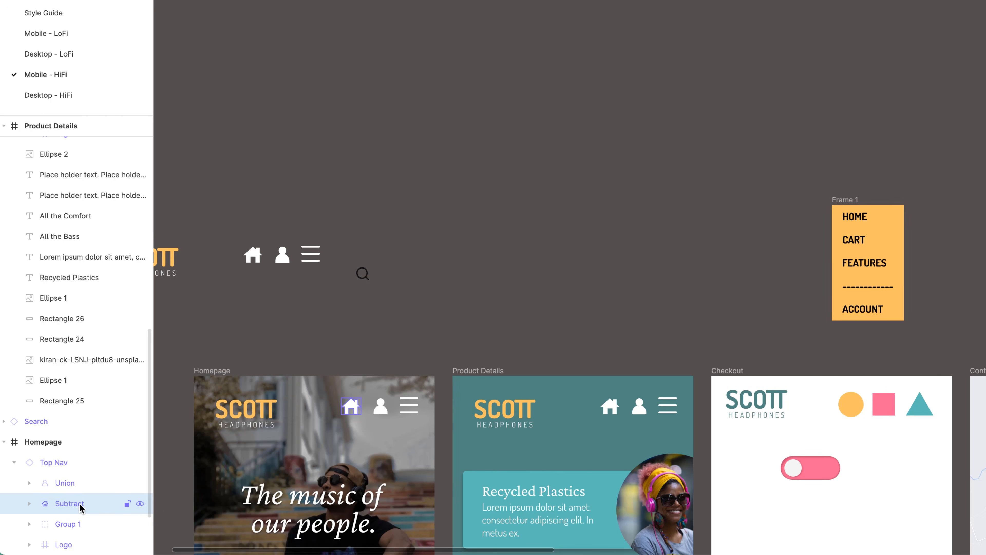
left_click(140, 504)
left_click(99, 464)
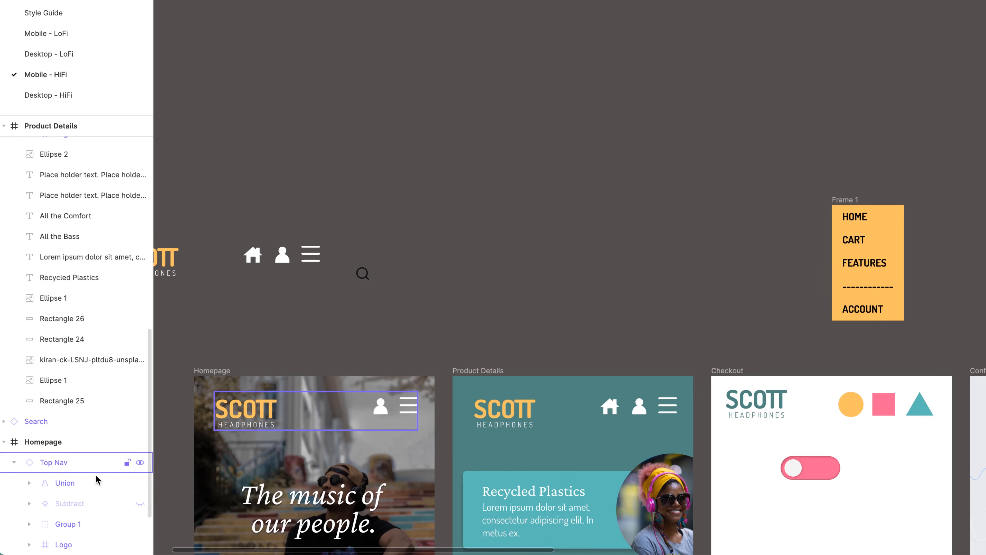
double_click(139, 504)
left_click(140, 503)
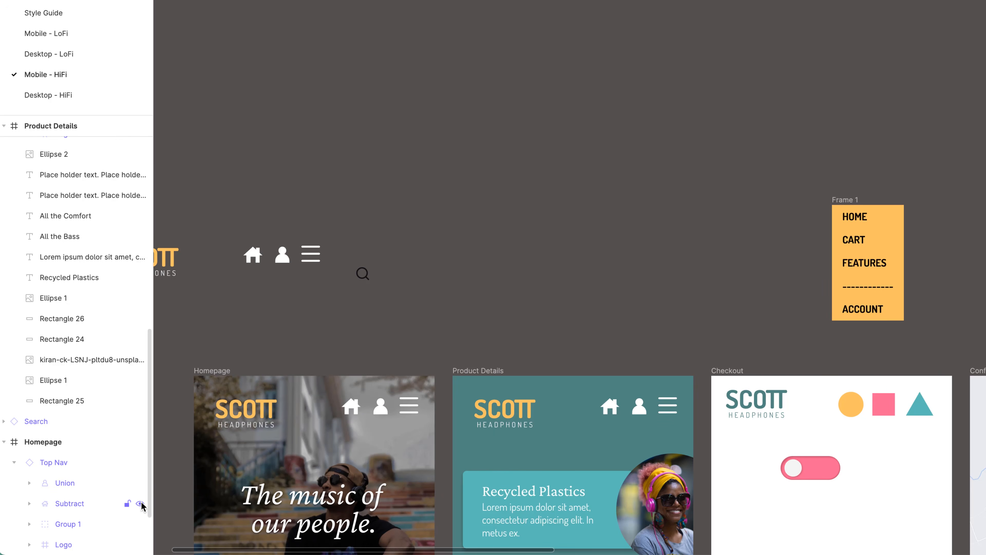
left_click(140, 504)
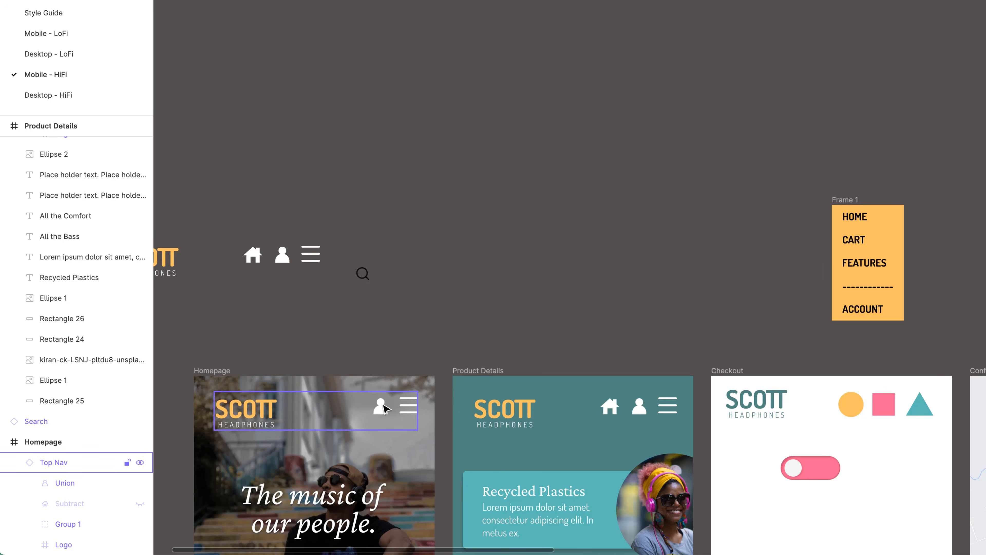
Delete the home icon from the main Top Nav component above the Homepage frame.
double_click(253, 258)
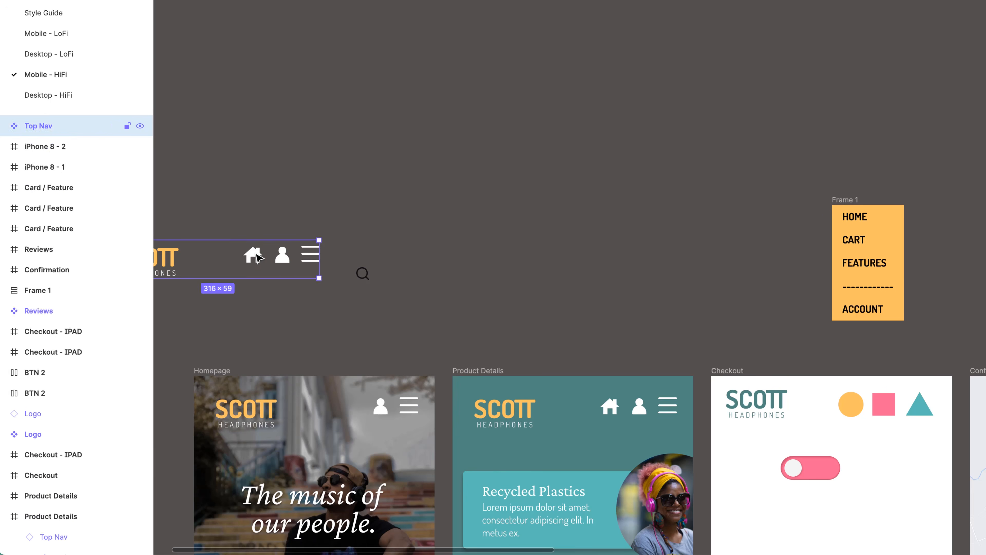
key("Delete")
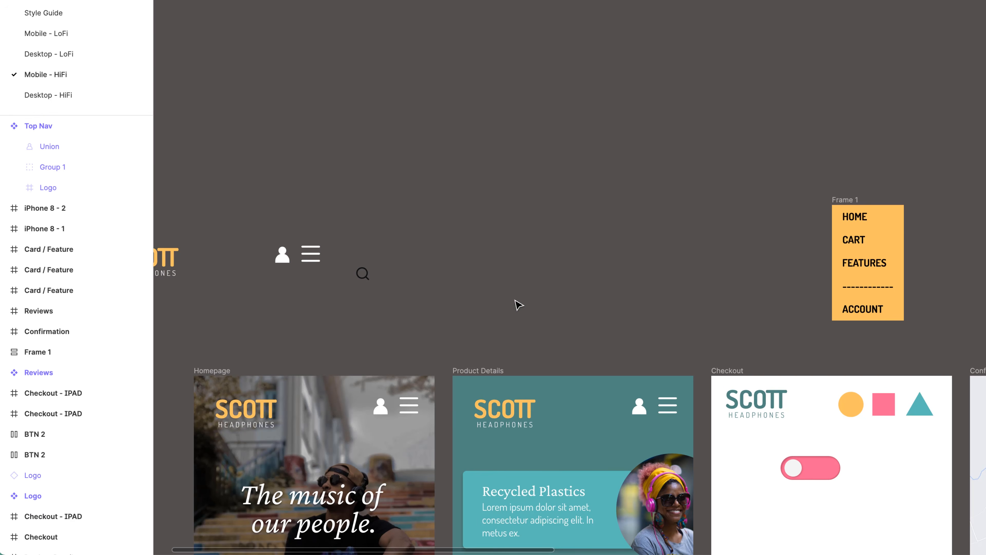
Undo the home icon's deletion from the main Top Nav component and its hiding in the Homepage frame's instance.
key("ctrl+z")
key("ctrl+z")
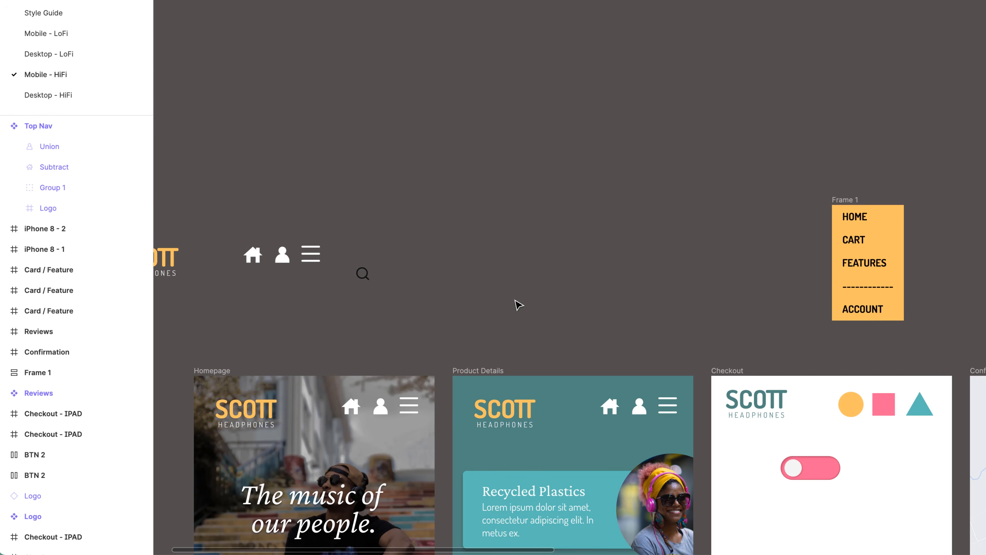
scroll(489, 324, "left", 5)
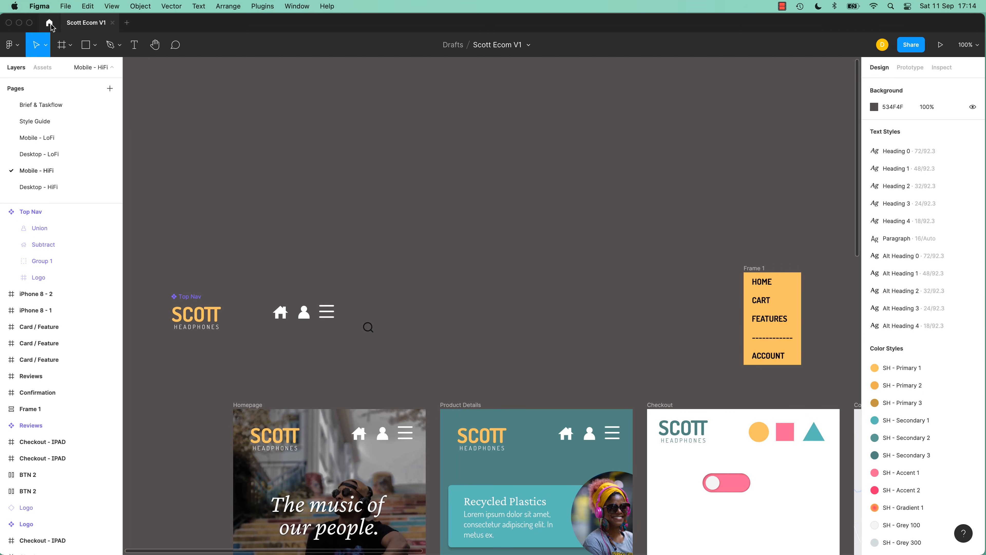
Open The Perfect Input Field Kit - Auto Layout Inputs Variants (Community) file from the drafts.
left_click(50, 23)
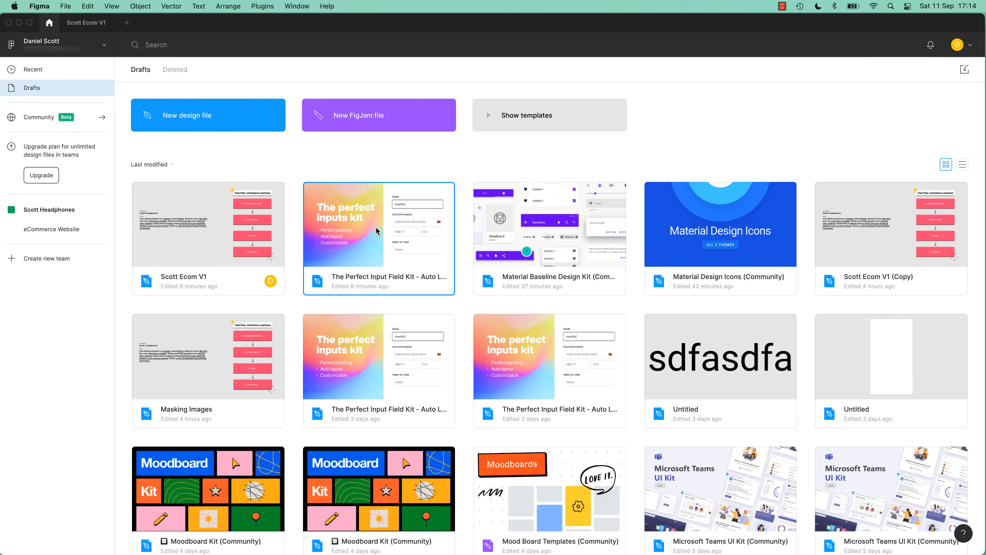
double_click(376, 232)
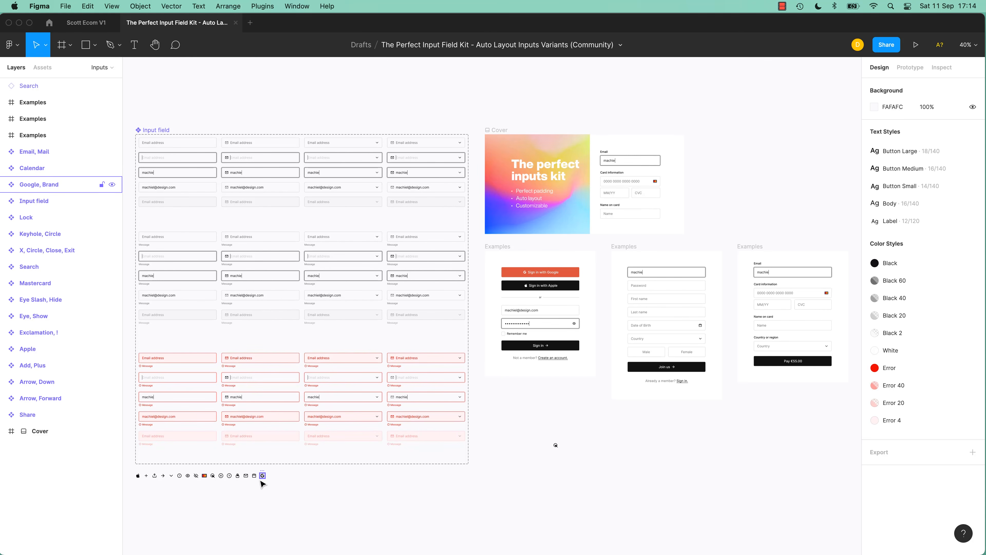
Select and copy the "Exclamation, !" main component from the row of icons below the Input field variants.
key("super+plus")
key("super+plus")
left_click_drag(299, 442, 582, 128)
left_click_drag(428, 436, 701, 85)
left_click_drag(602, 317, 650, 97)
left_click_drag(566, 383, 783, 188)
left_click_drag(560, 182, 771, 391)
left_click_drag(417, 273, 617, 325)
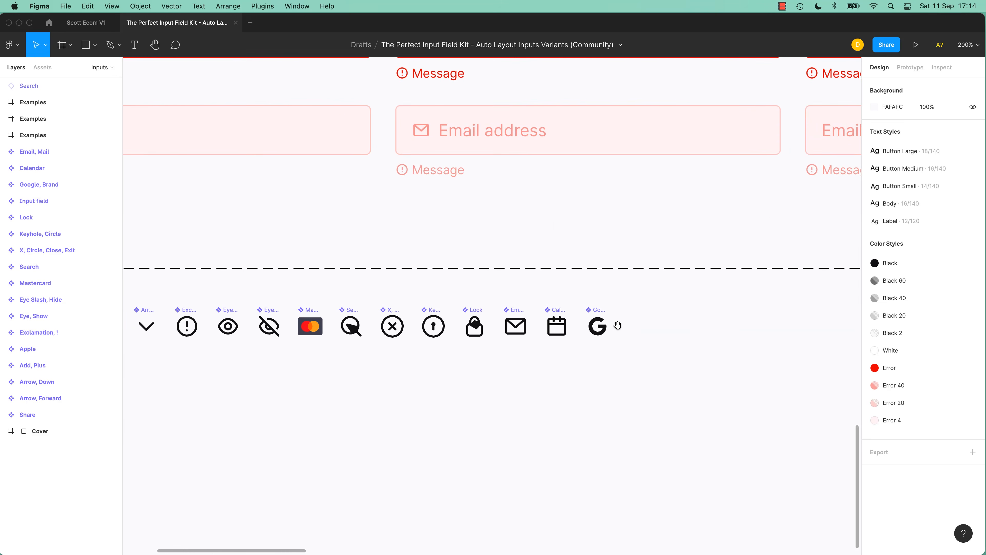
left_click_drag(296, 369, 552, 416)
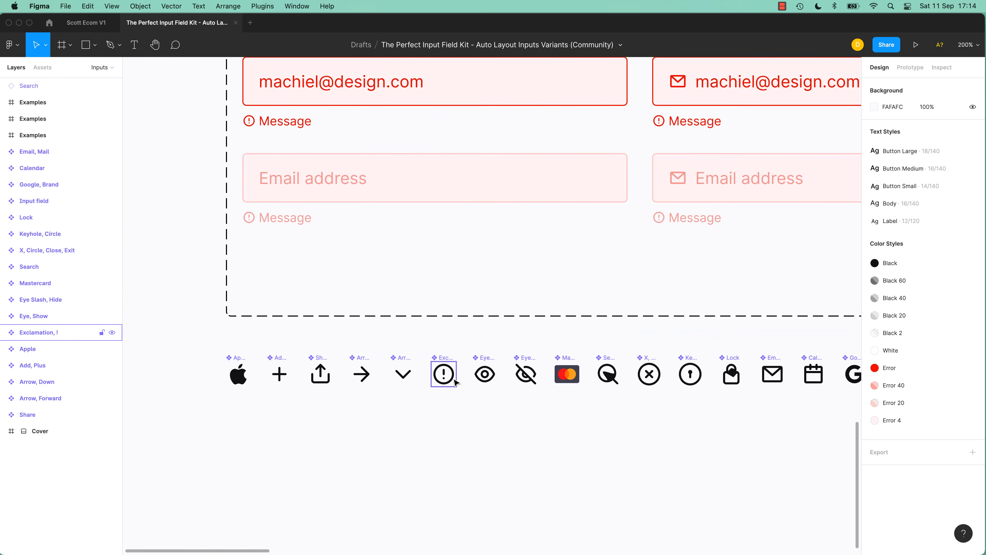
left_click(449, 382)
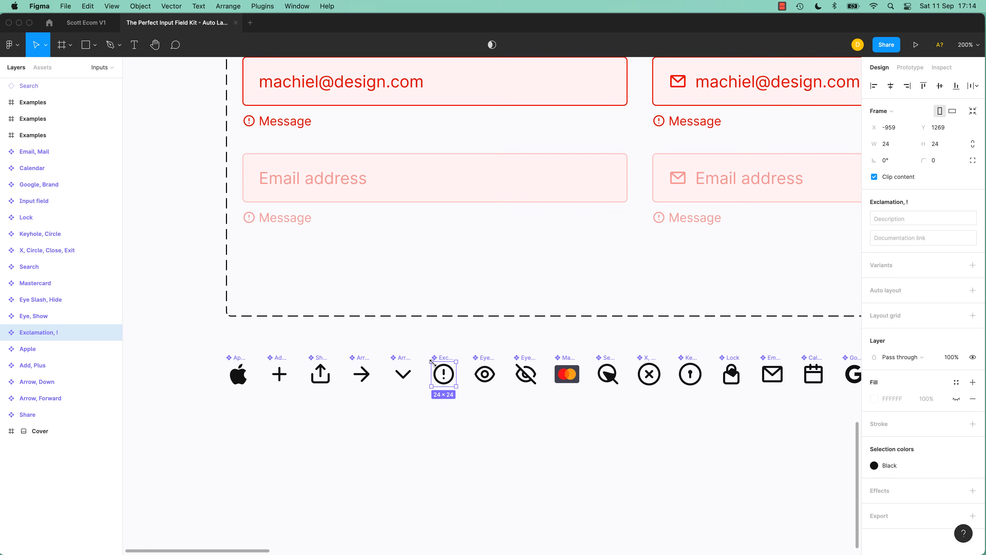
Switch back to the Scott Ecom V1 file, show its component assets and paste the "Exclamation, !" component onto the canvas.
left_click(86, 23)
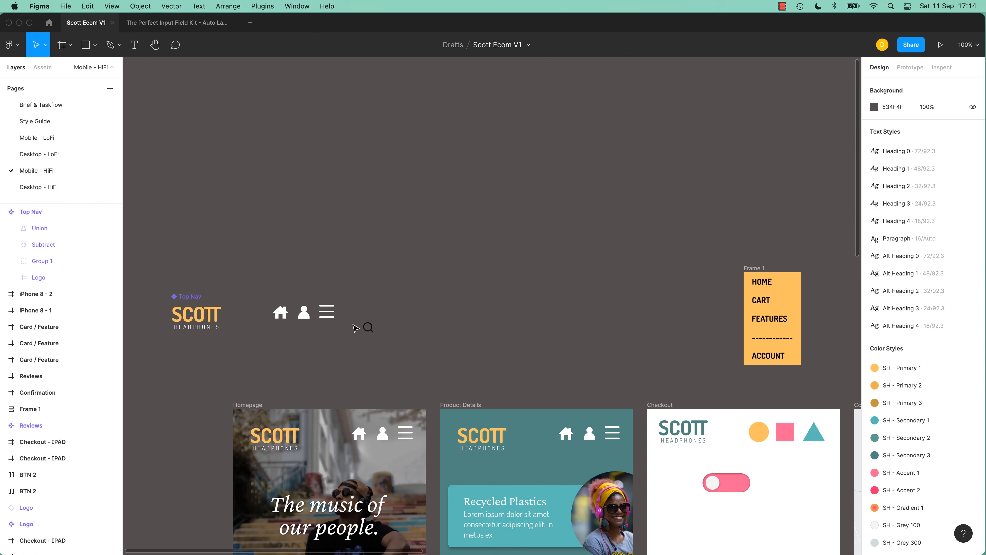
left_click(42, 68)
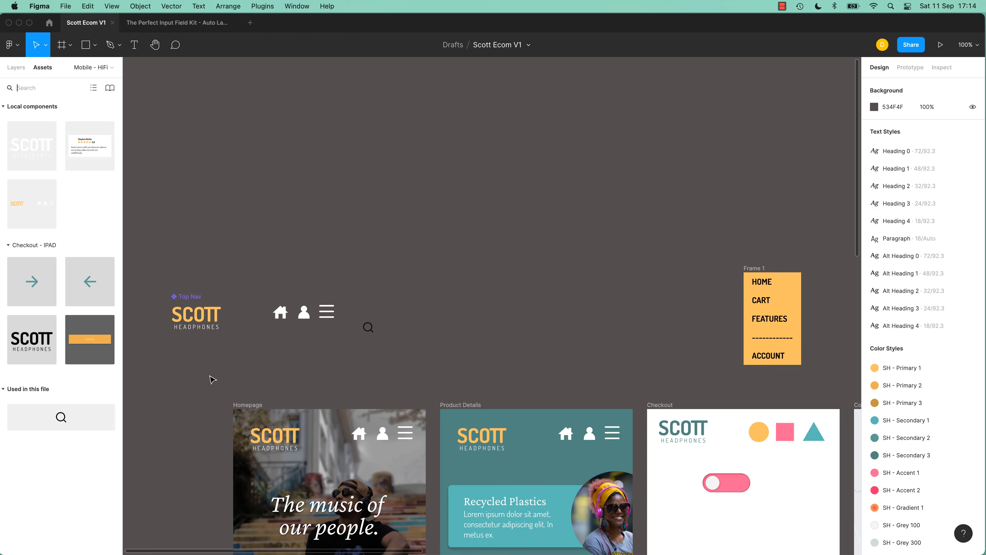
key("super+v")
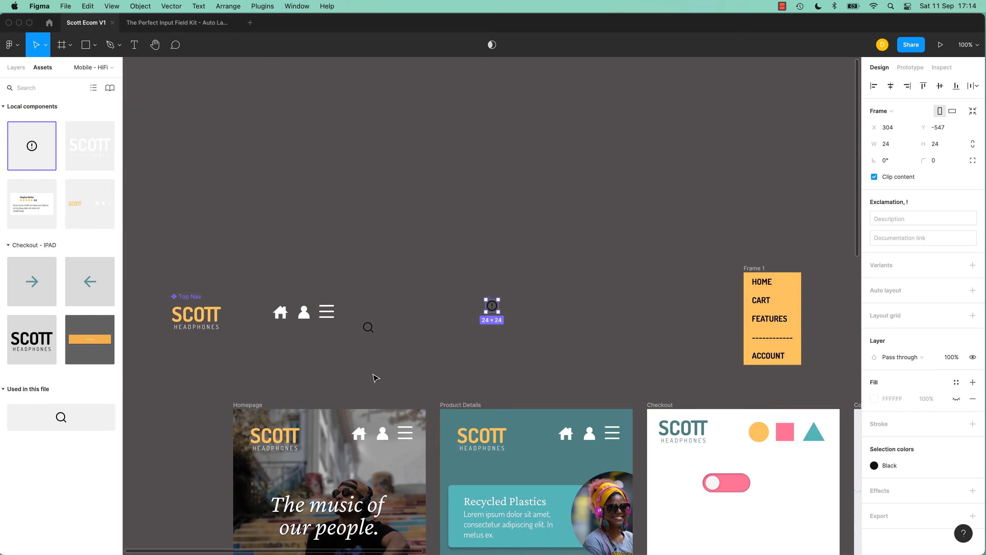
left_click(398, 347)
Detach the Search icon instance beside the Top Nav from its external main component and create a local component from it.
left_click(368, 327)
right_click(369, 330)
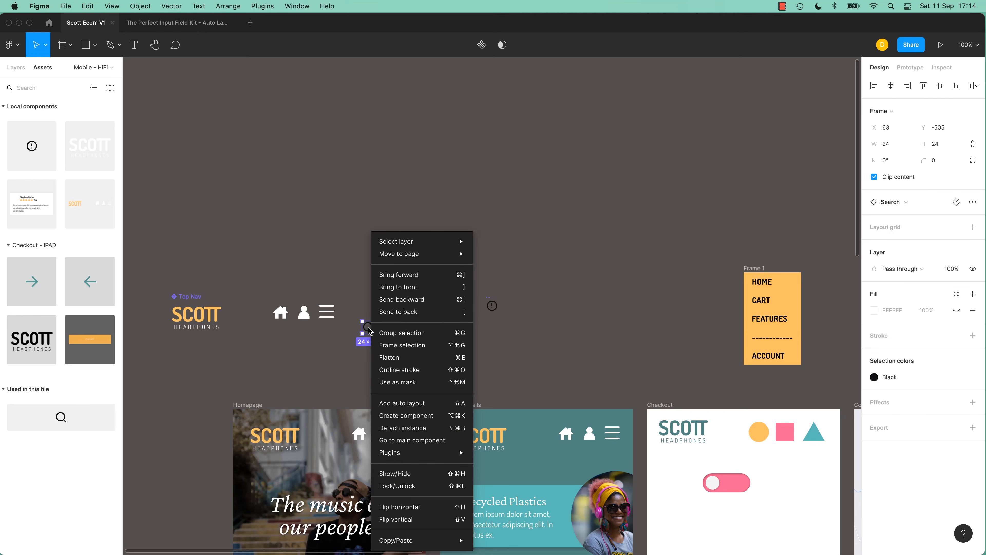
left_click(410, 429)
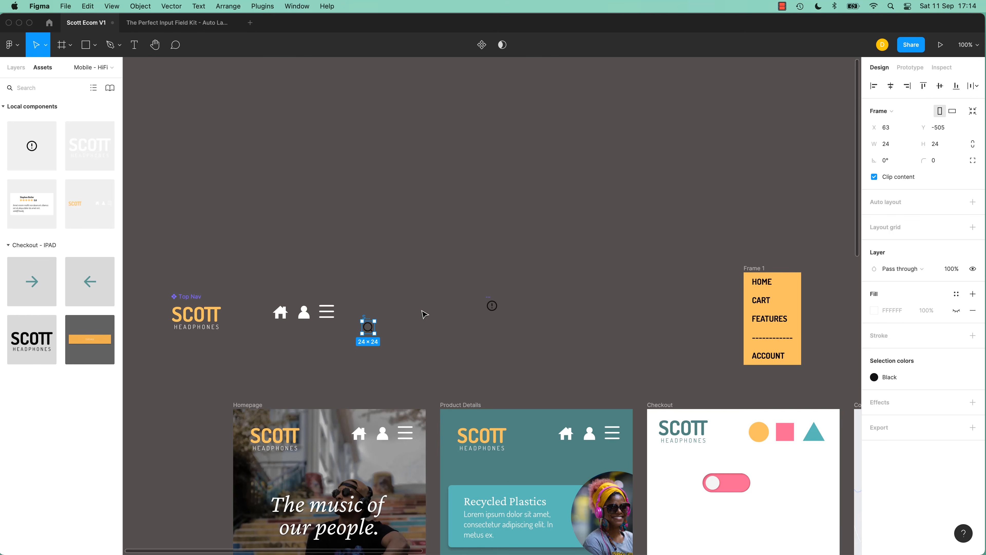
left_click(473, 52)
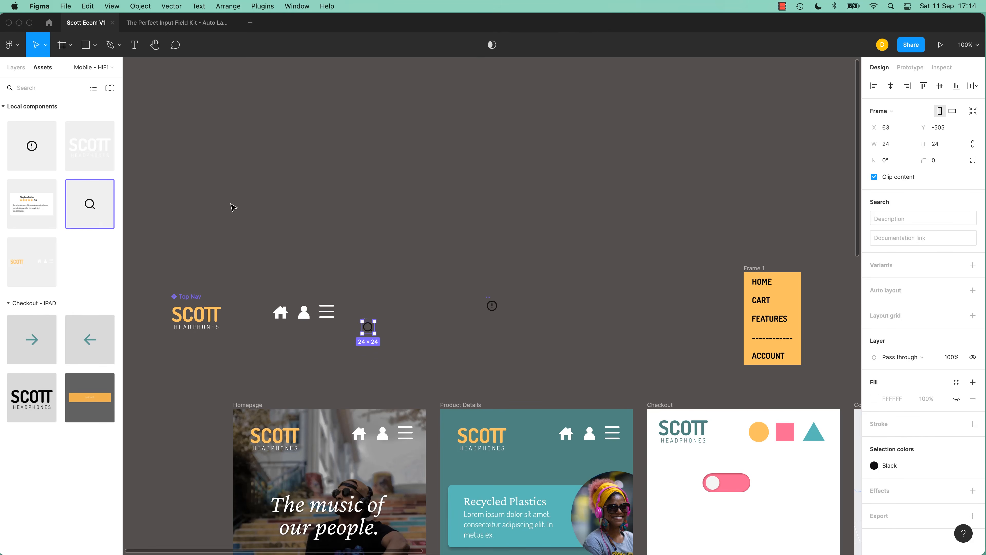